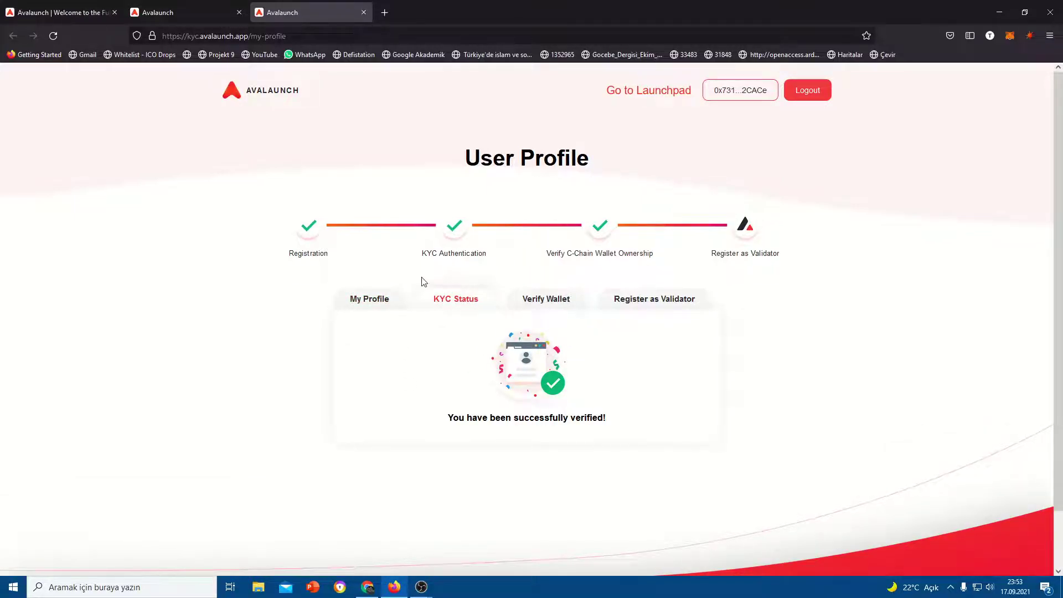
Check the Verify Wallet and Register as Validator tabs, then close the KYC profile tab
{"action": "left_click", "coordinate": [546, 298]}
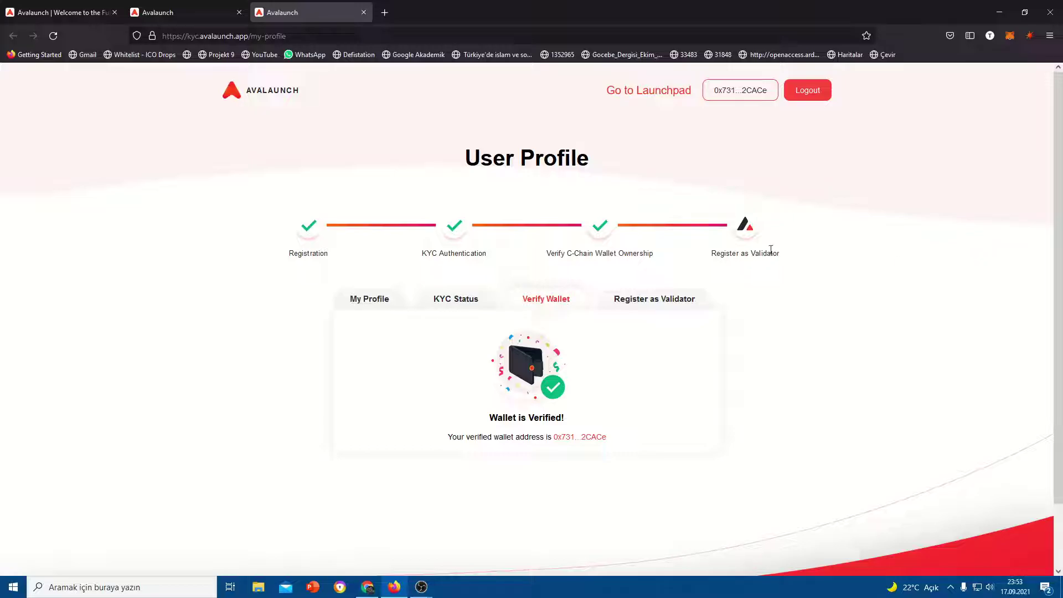
{"action": "left_click", "coordinate": [693, 304]}
{"action": "left_click", "coordinate": [266, 93]}
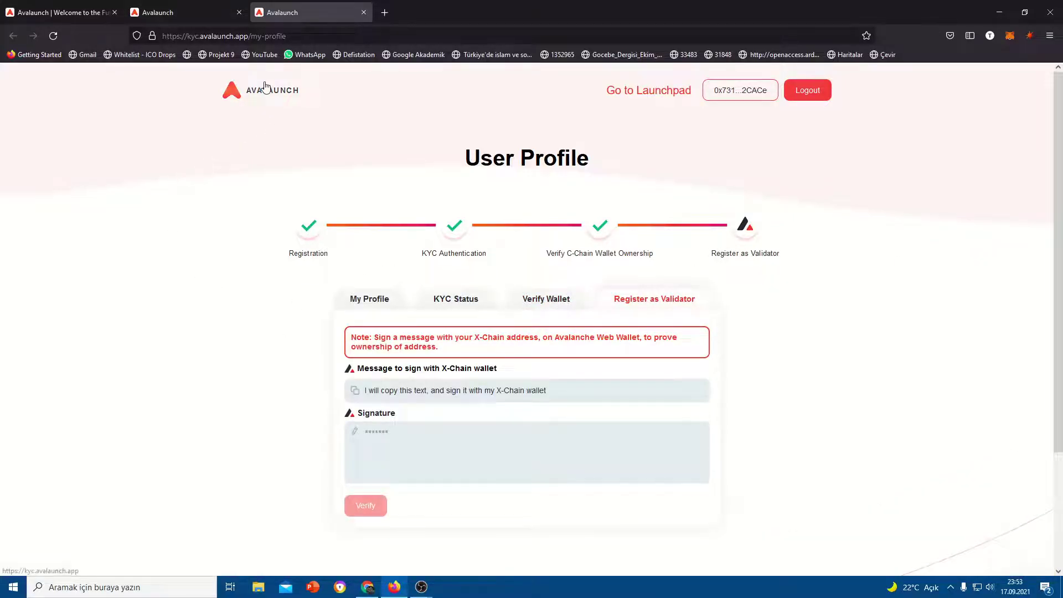
{"action": "middle_click", "coordinate": [293, 10]}
Scroll the Avalaunch home page to review the Kalao sale under Upcoming Sales
{"action": "scroll", "coordinate": [531, 332], "scroll_direction": "up", "scroll_amount": 5}
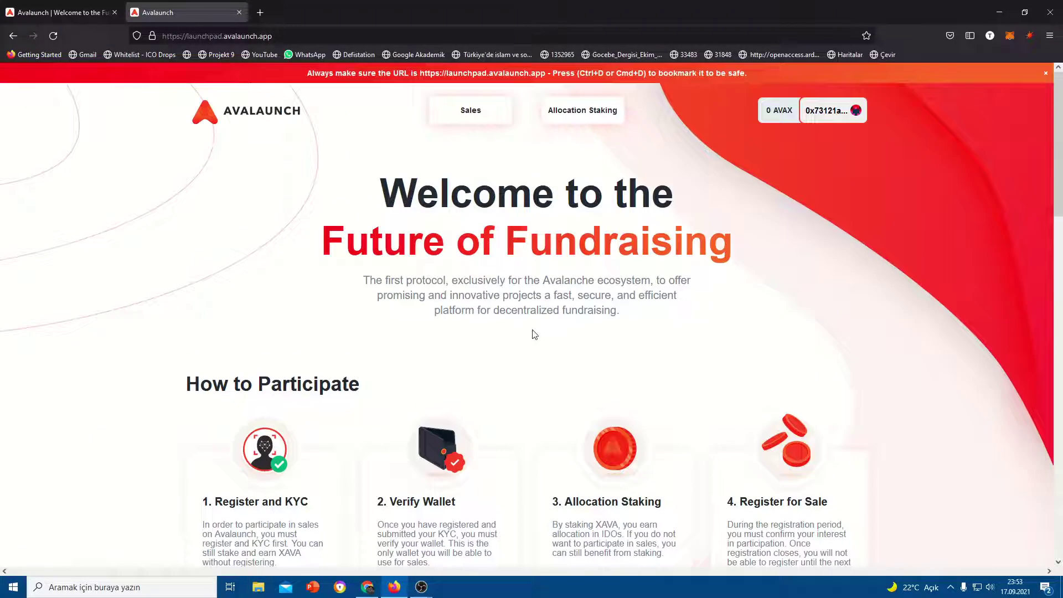
{"action": "scroll", "coordinate": [531, 333], "scroll_direction": "down", "scroll_amount": 3}
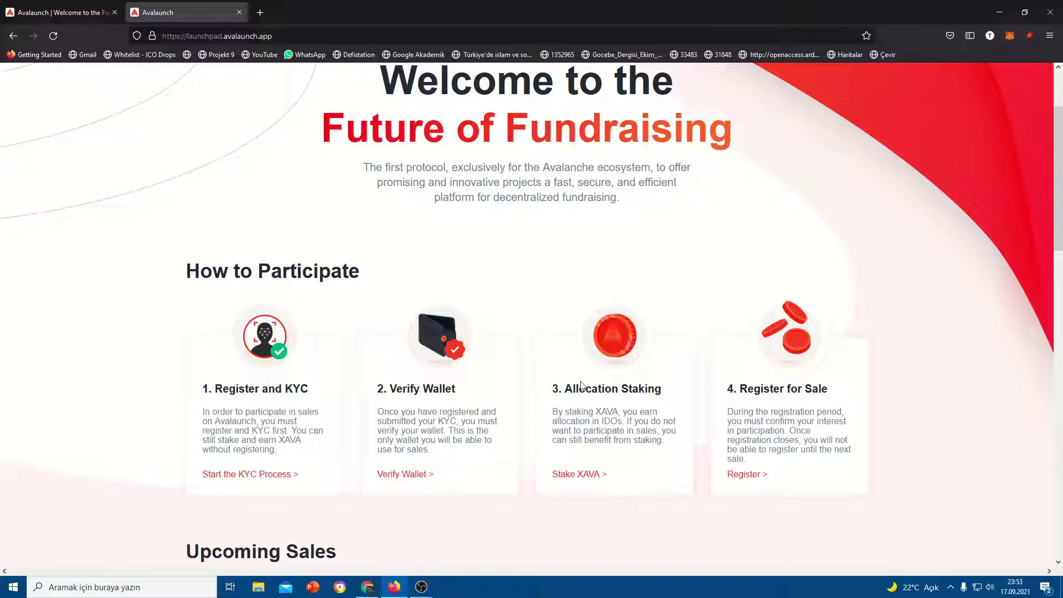
{"action": "scroll", "coordinate": [581, 386], "scroll_direction": "down", "scroll_amount": 5}
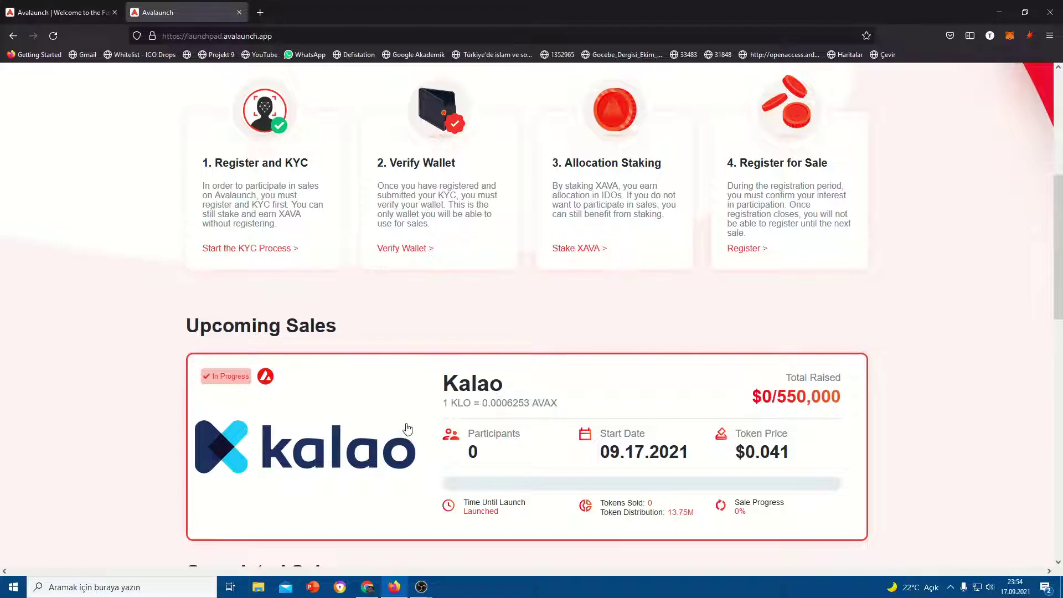
{"action": "scroll", "coordinate": [745, 357], "scroll_direction": "up", "scroll_amount": 1}
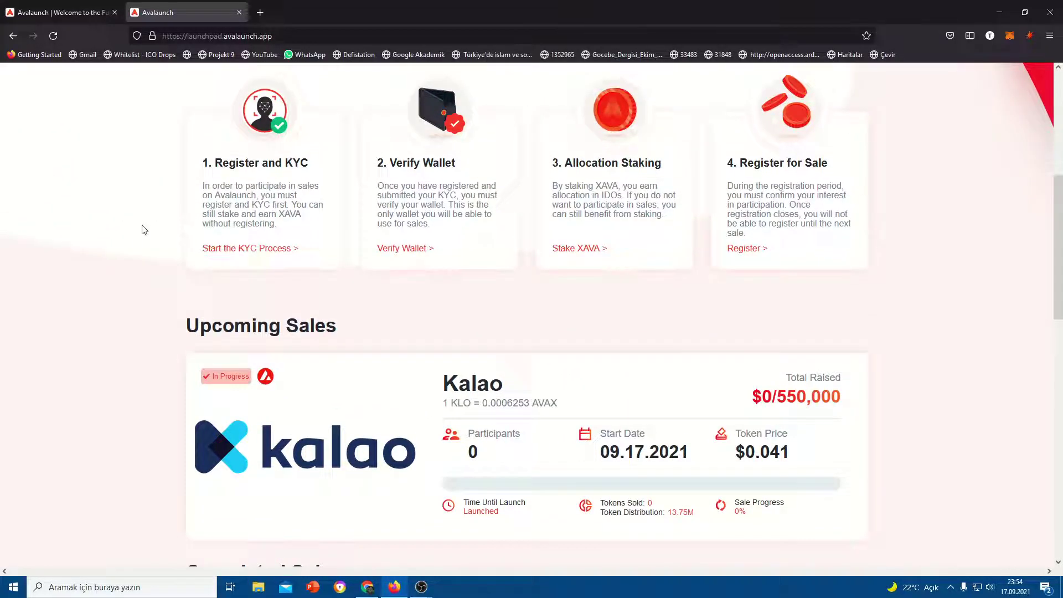
{"action": "scroll", "coordinate": [709, 218], "scroll_direction": "up", "scroll_amount": 2}
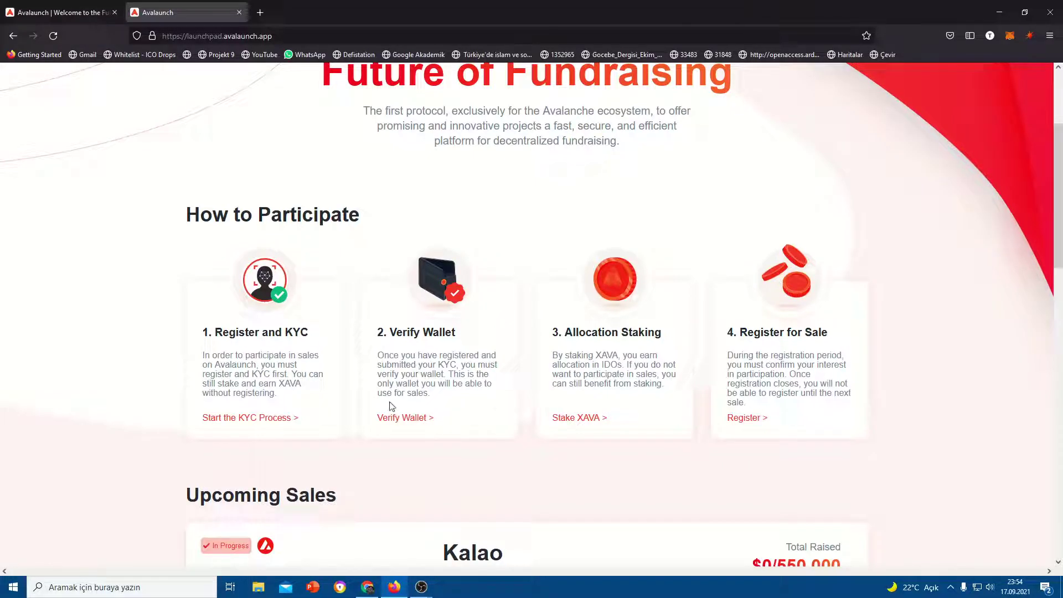
{"action": "scroll", "coordinate": [352, 292], "scroll_direction": "up", "scroll_amount": 2}
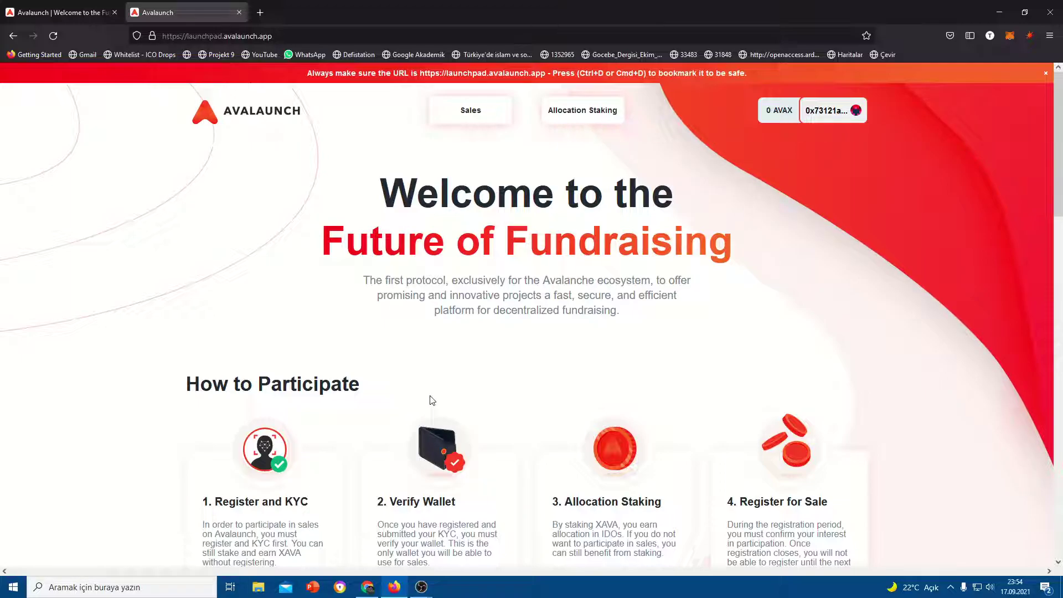
{"action": "left_click", "coordinate": [367, 587]}
Close the extra tab and unlock the saved Fuji wallet account with its password
{"action": "left_click", "coordinate": [108, 8]}
{"action": "middle_click", "coordinate": [189, 7]}
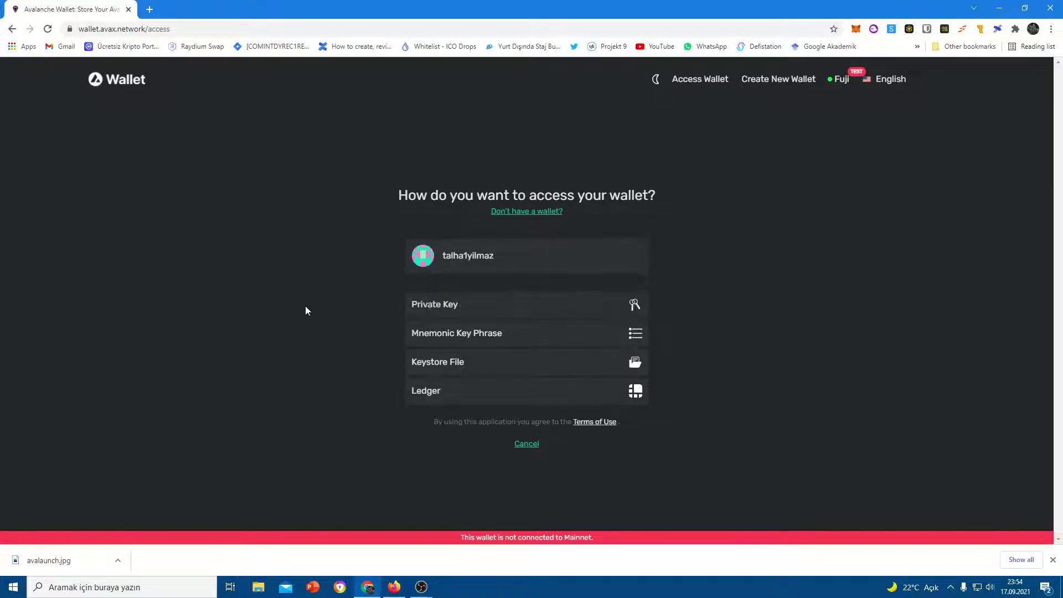
{"action": "left_click", "coordinate": [458, 266]}
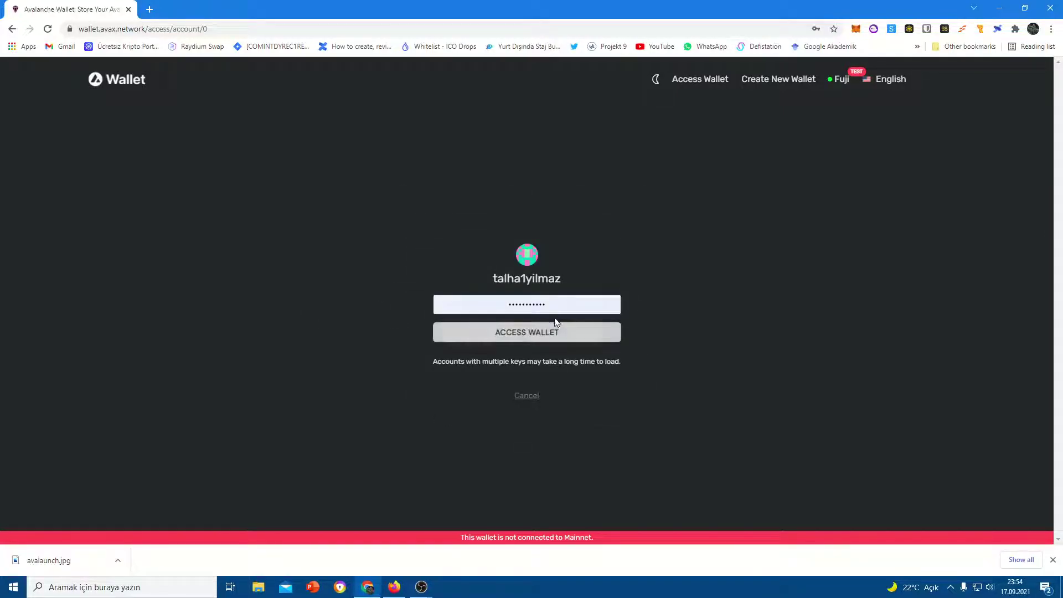
{"action": "left_click", "coordinate": [547, 304]}
{"action": "key", "text": "ctrl+a"}
{"action": "type", "text": "•••••"}
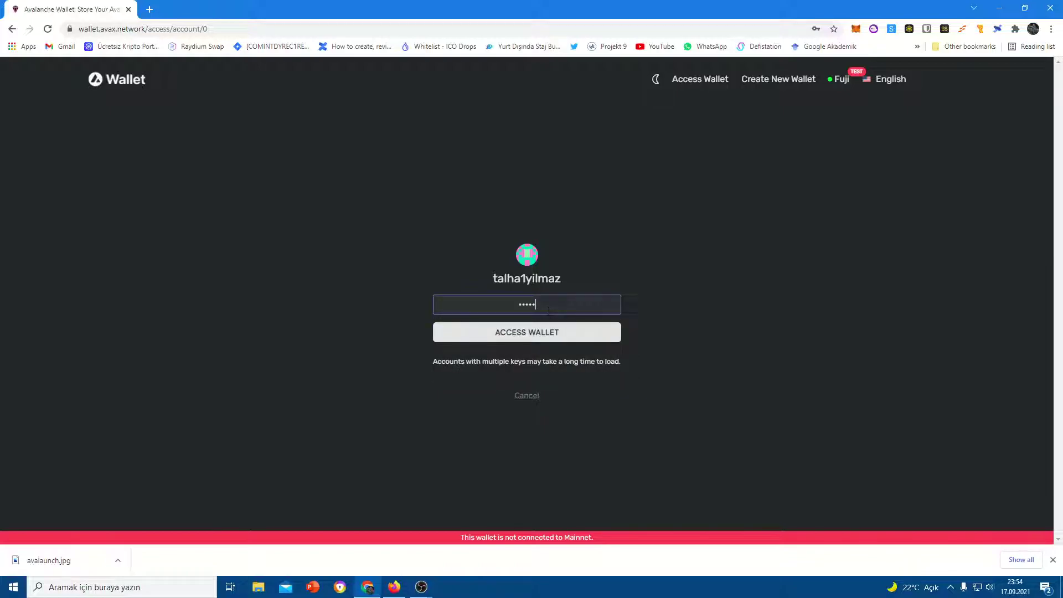
{"action": "type", "text": "•••••••"}
{"action": "key", "text": "Return"}
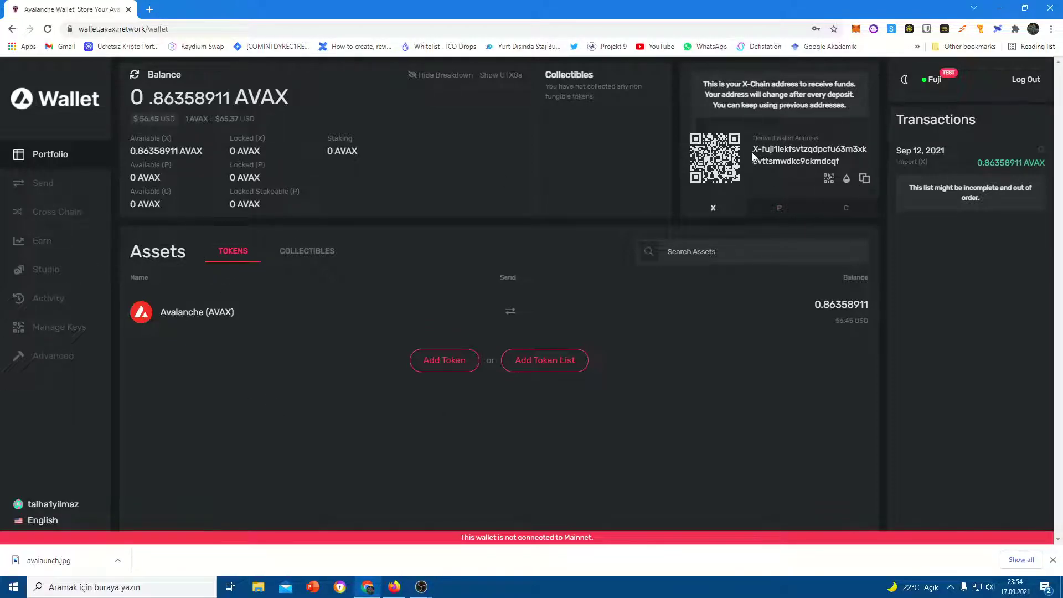
Check the X-Chain receiving address, then launch the Binance desktop app
{"action": "left_click_drag", "start_coordinate": [753, 137], "coordinate": [763, 149]}
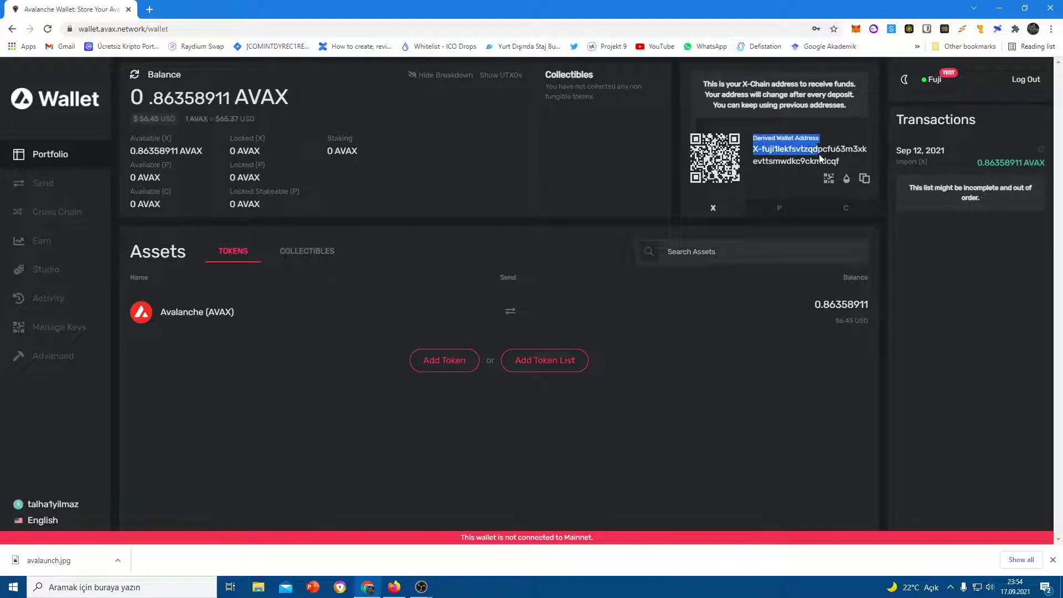
{"action": "left_click", "coordinate": [839, 160]}
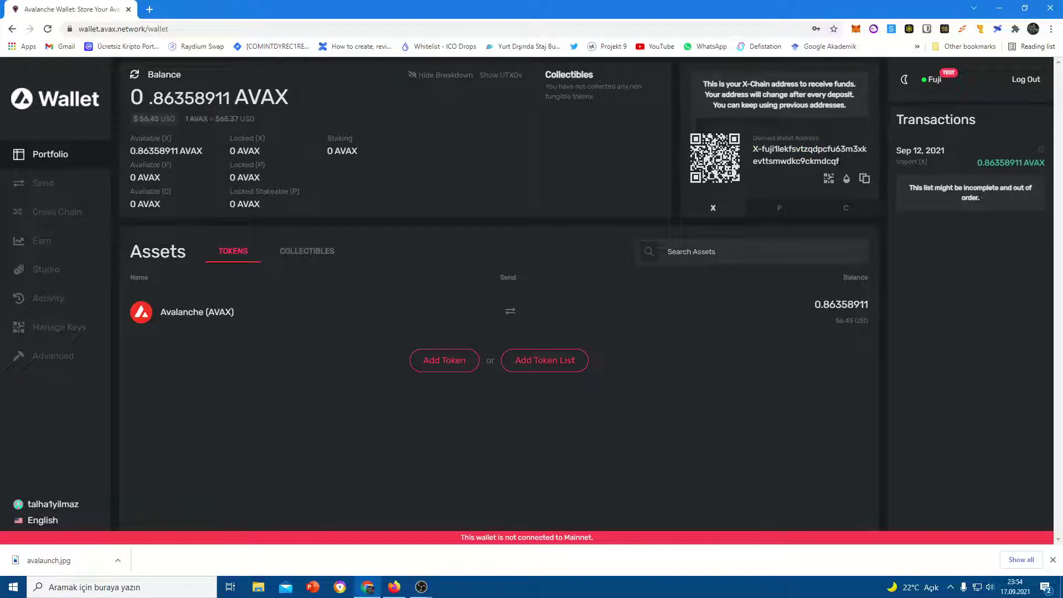
{"action": "left_click", "coordinate": [176, 586]}
{"action": "type", "text": "Bi"}
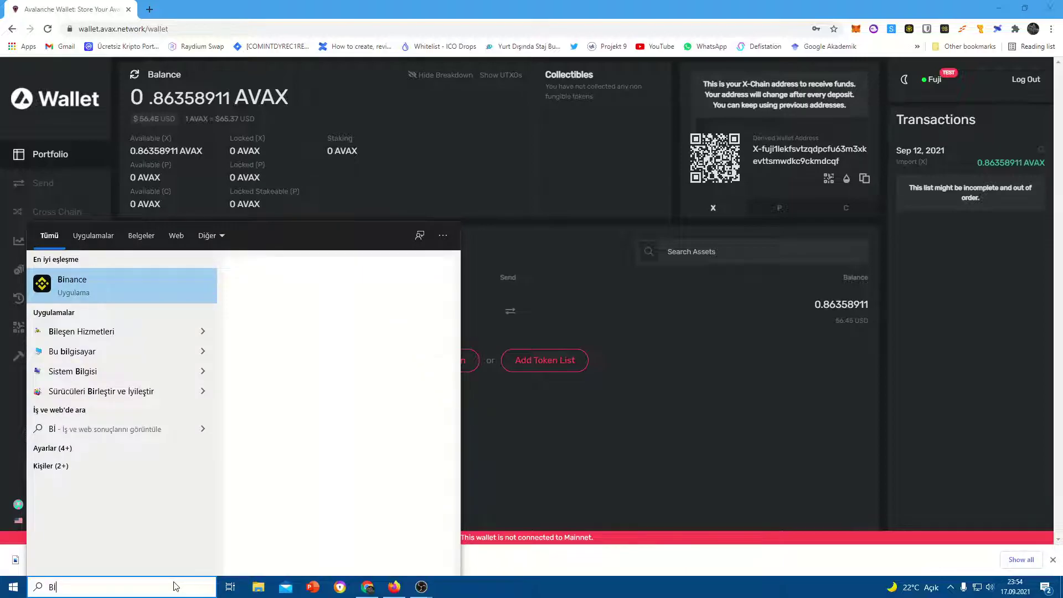
{"action": "key", "text": "Return"}
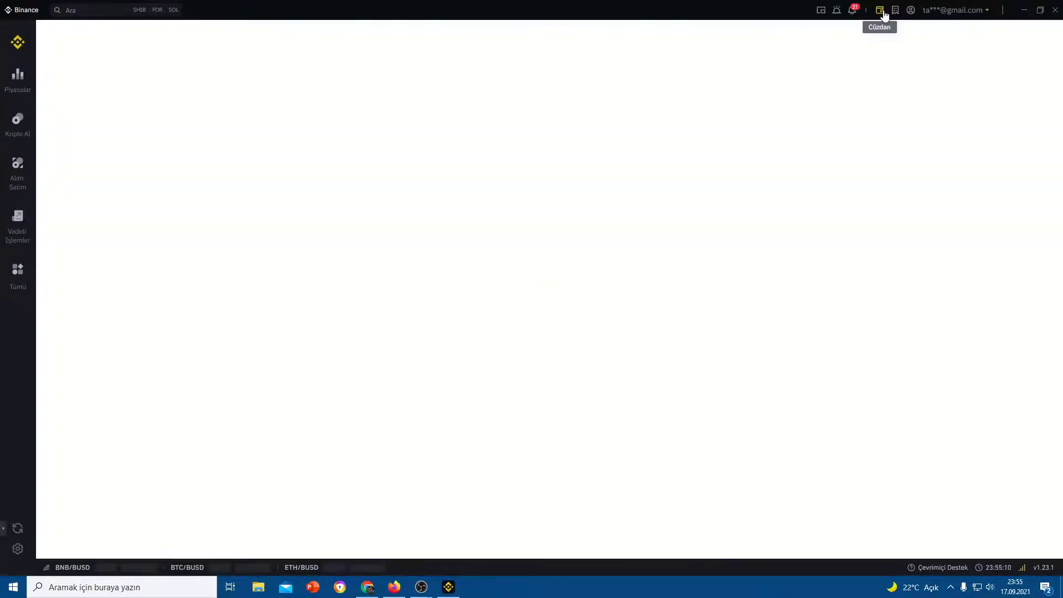
From Binance's wallet summary, start a crypto withdrawal with AVAX as the coin
{"action": "mouse_move", "coordinate": [879, 11]}
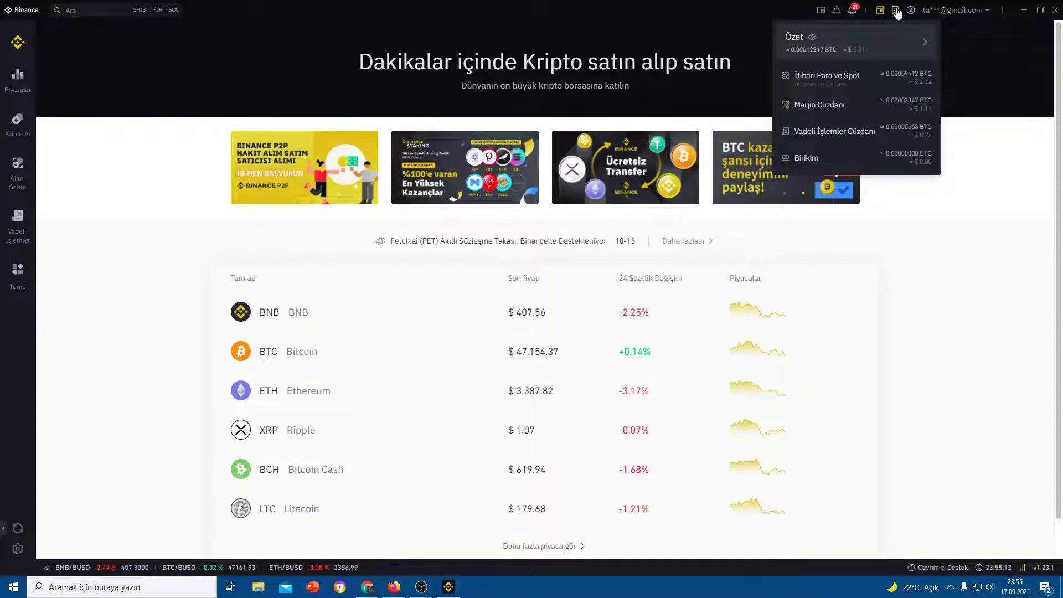
{"action": "left_click", "coordinate": [849, 40]}
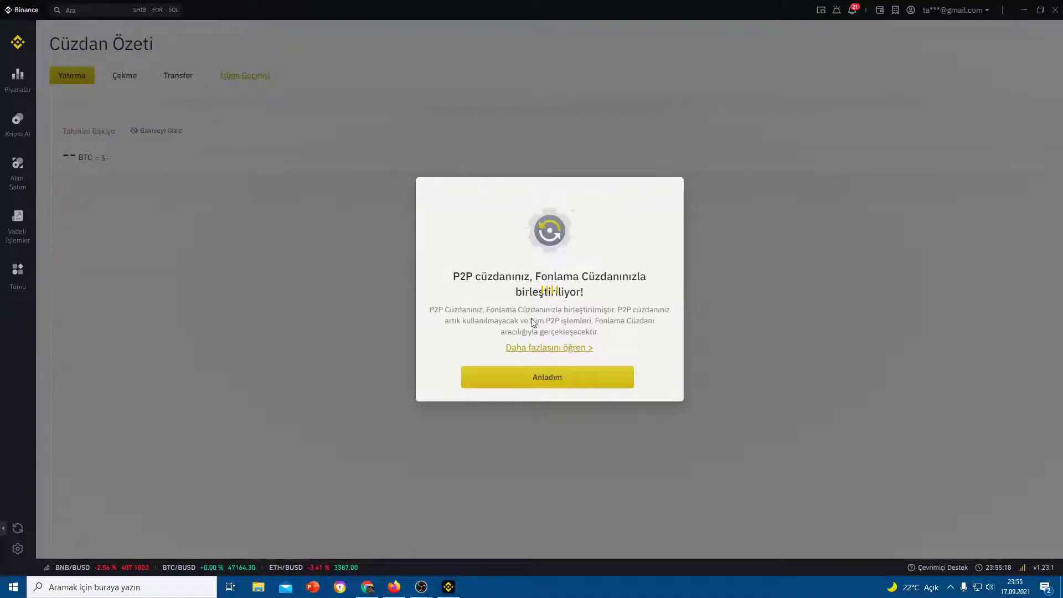
{"action": "left_click", "coordinate": [531, 377]}
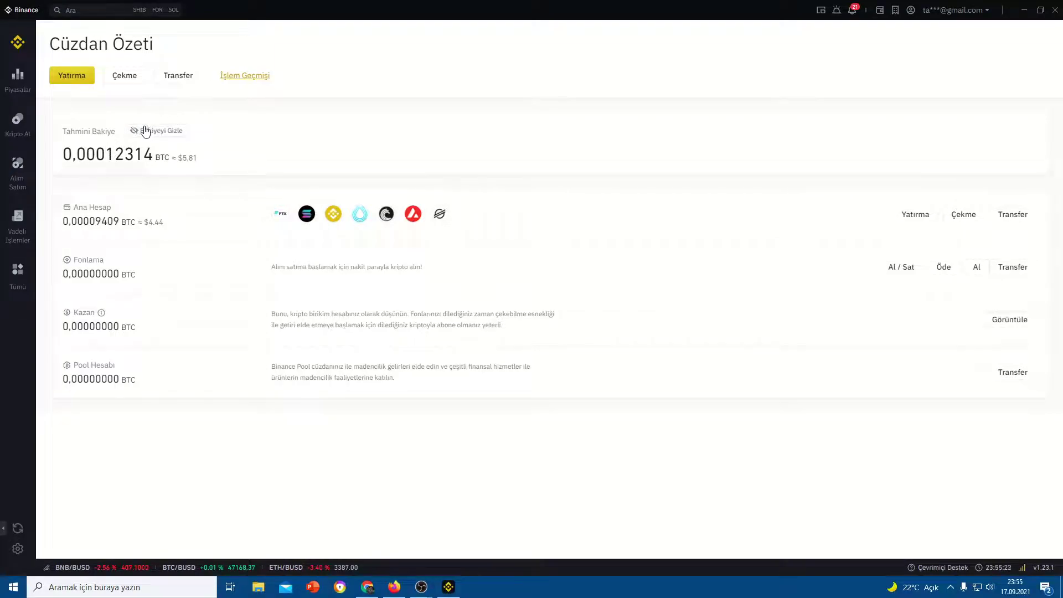
{"action": "left_click", "coordinate": [123, 75]}
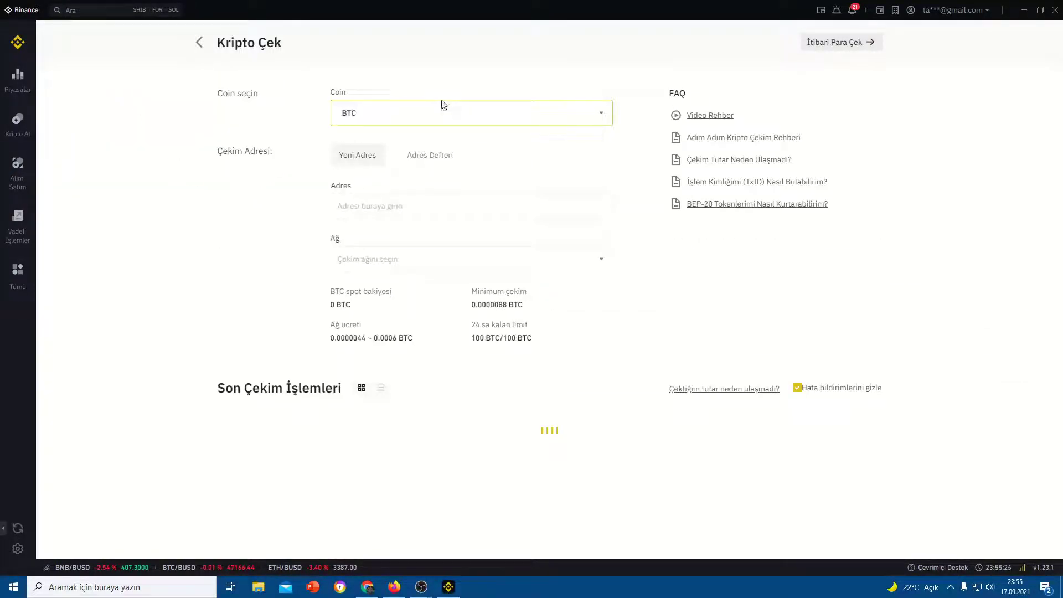
{"action": "left_click", "coordinate": [441, 105]}
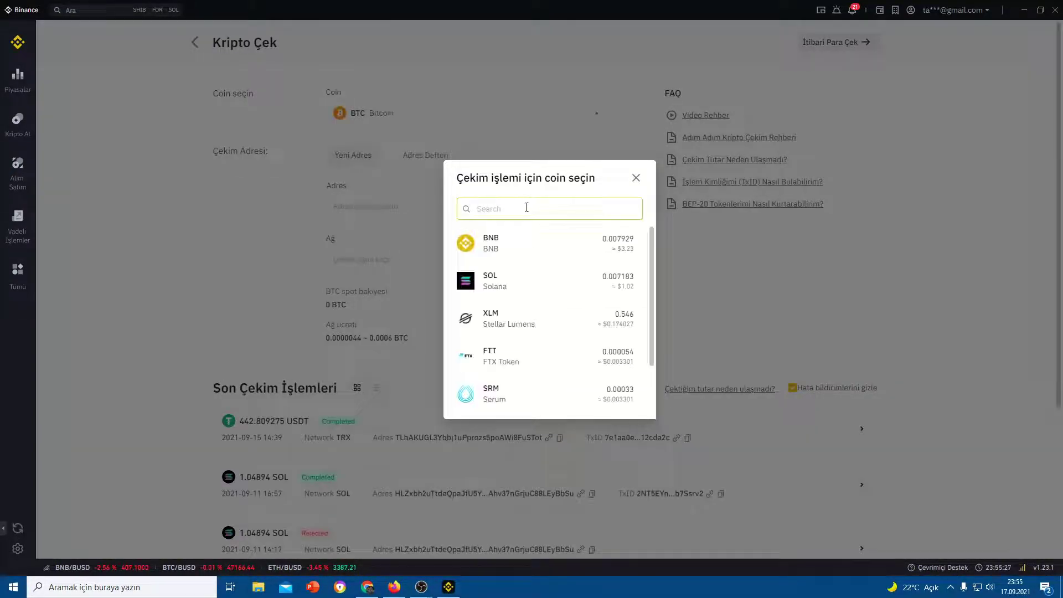
{"action": "type", "text": "AVAX"}
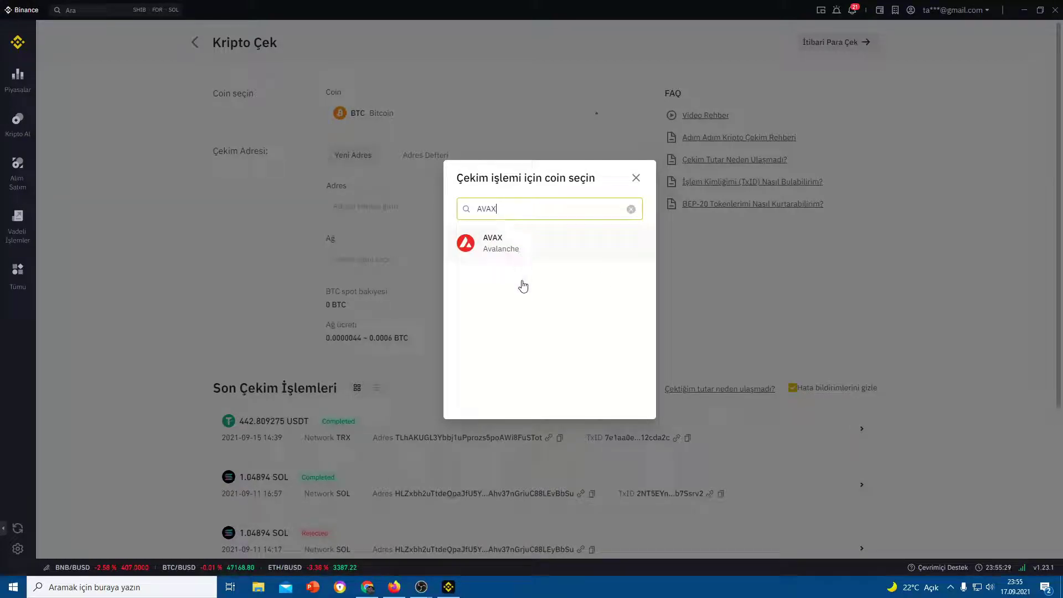
{"action": "left_click", "coordinate": [494, 239]}
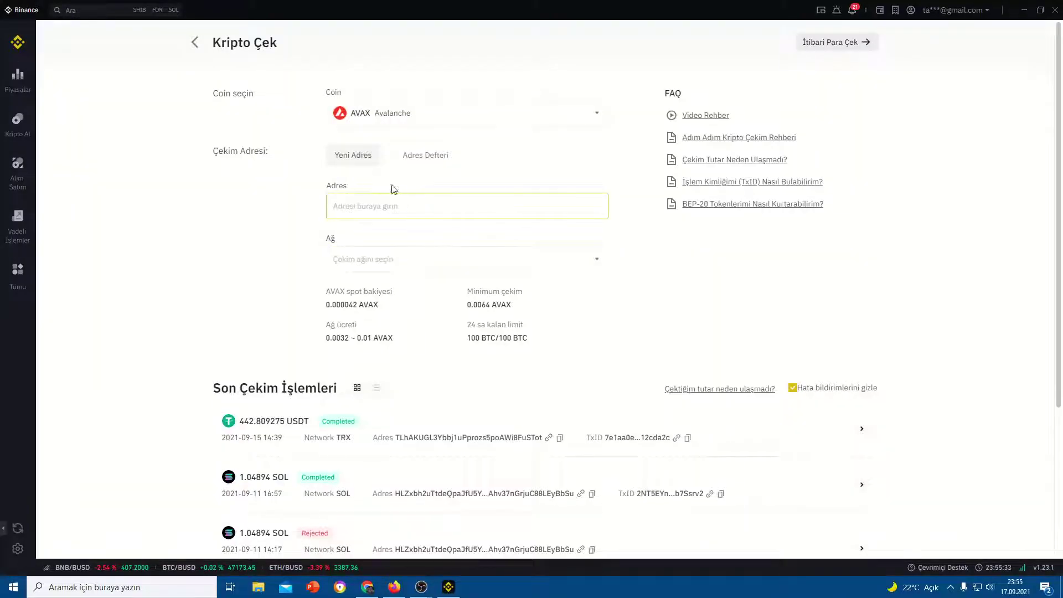
Choose the AVAXC network for the AVAX withdrawal, leaving the address empty
{"action": "left_click", "coordinate": [398, 213]}
{"action": "left_click", "coordinate": [391, 259]}
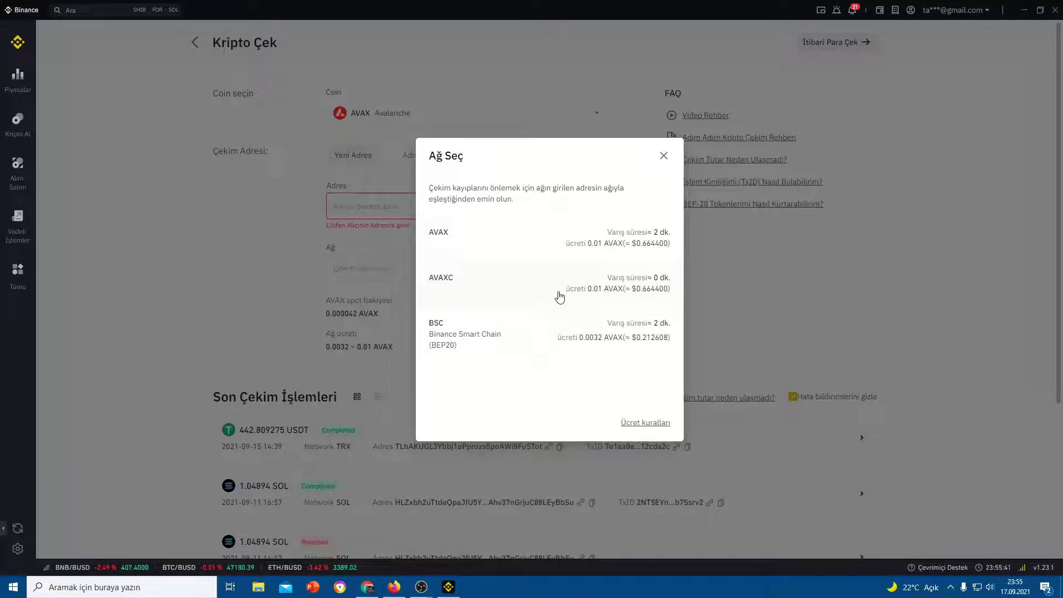
{"action": "left_click", "coordinate": [489, 284]}
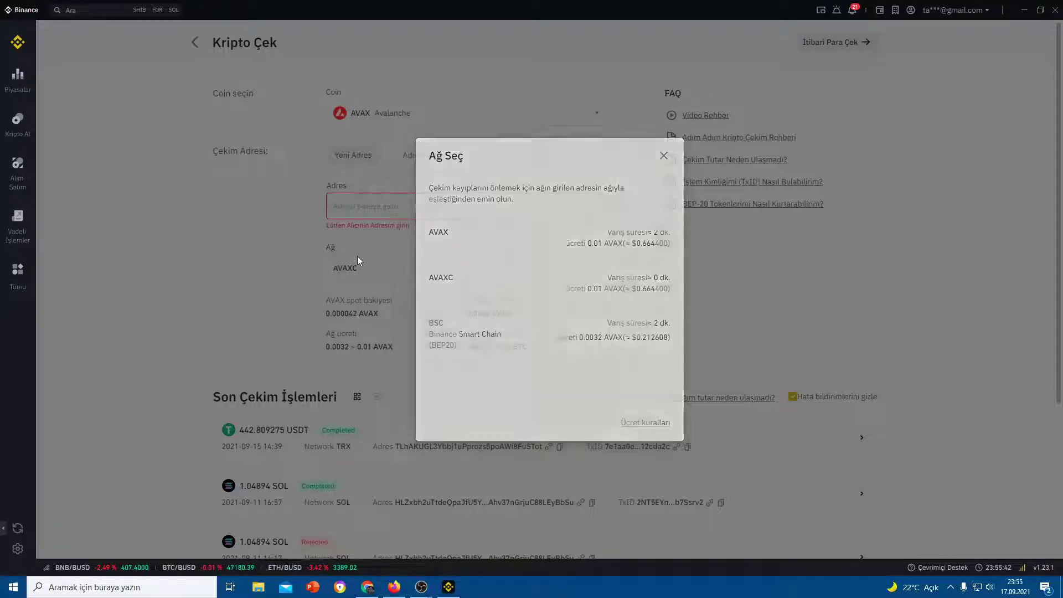
{"action": "left_click", "coordinate": [367, 587]}
Check the wallet's P-Chain and X-Chain addresses and the MetaMask extension
{"action": "left_click", "coordinate": [779, 206]}
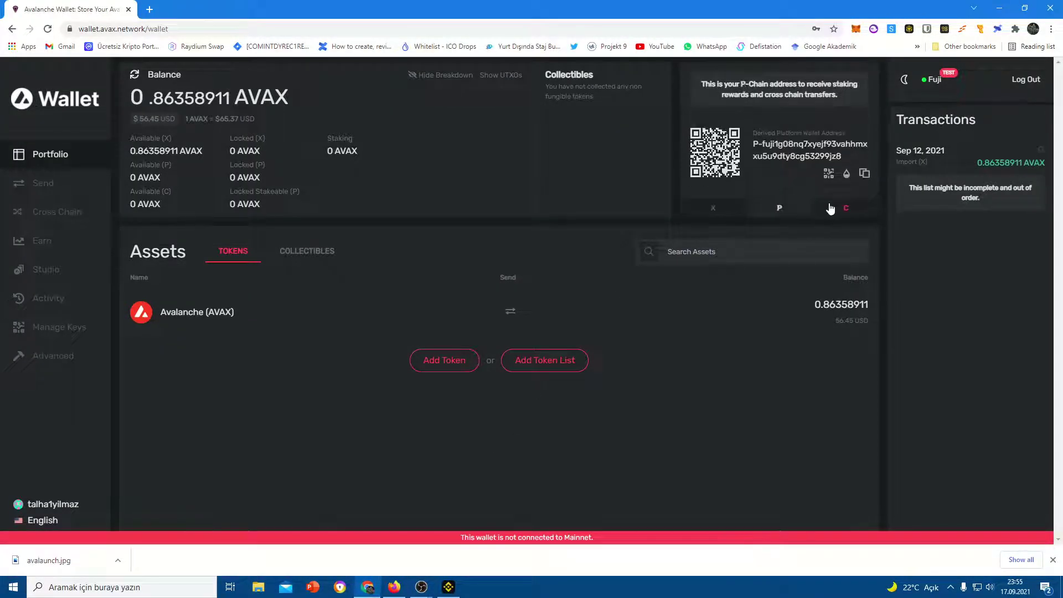
{"action": "left_click", "coordinate": [727, 203]}
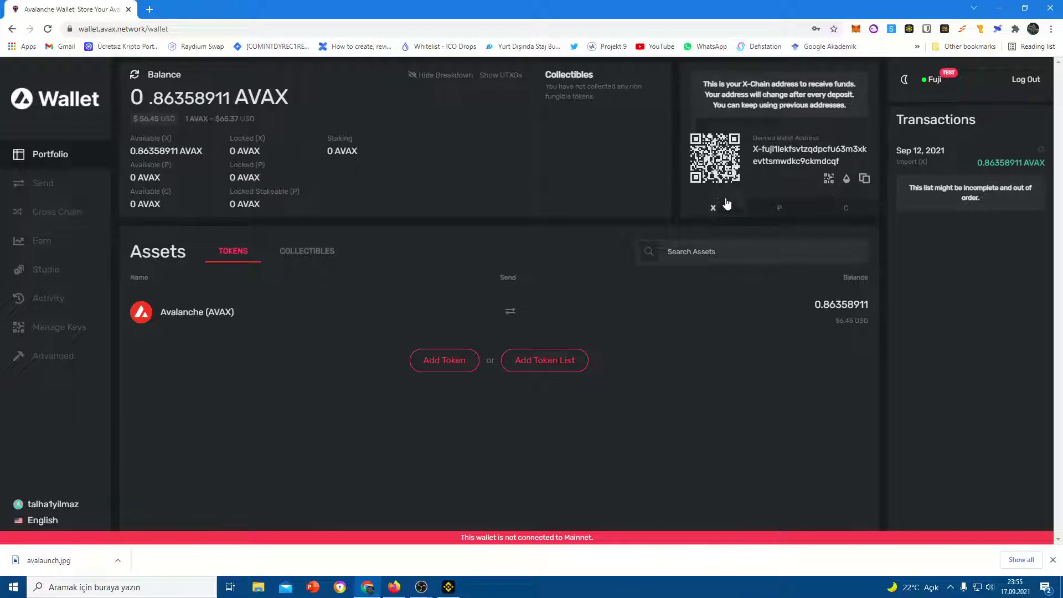
{"action": "left_click", "coordinate": [857, 29]}
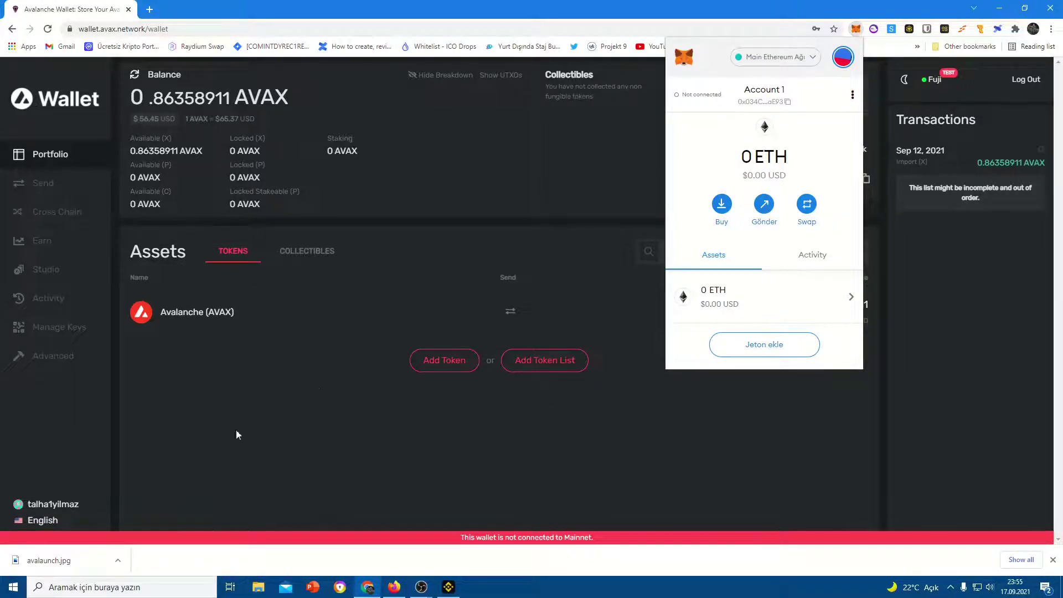
{"action": "left_click", "coordinate": [351, 457]}
{"action": "left_click", "coordinate": [392, 587]}
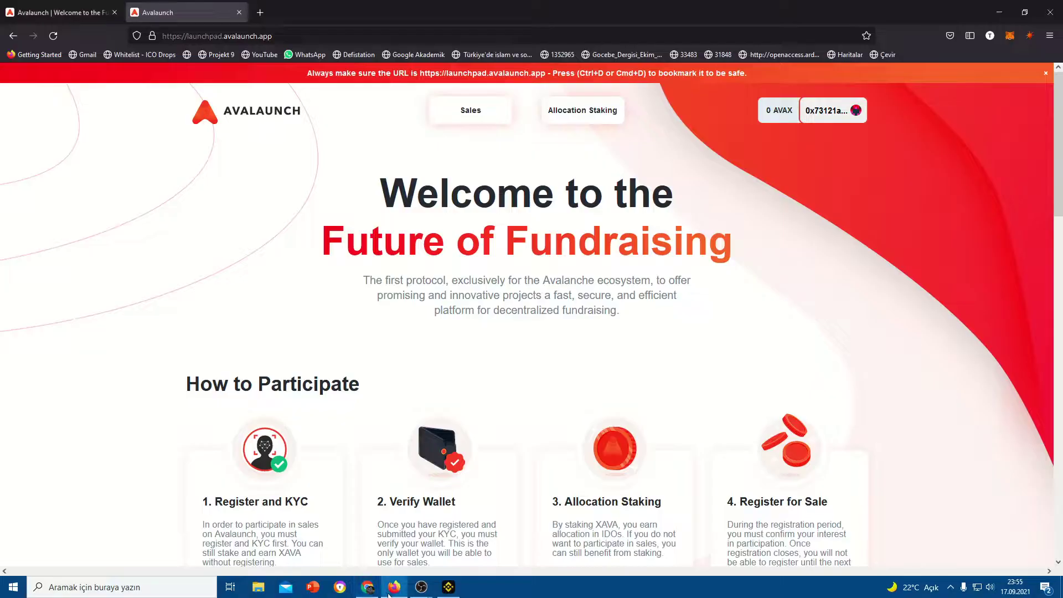
{"action": "left_click", "coordinate": [367, 587]}
Paste the MetaMask address into Binance's withdrawal address and choose the AVAXC network
{"action": "left_click", "coordinate": [449, 587]}
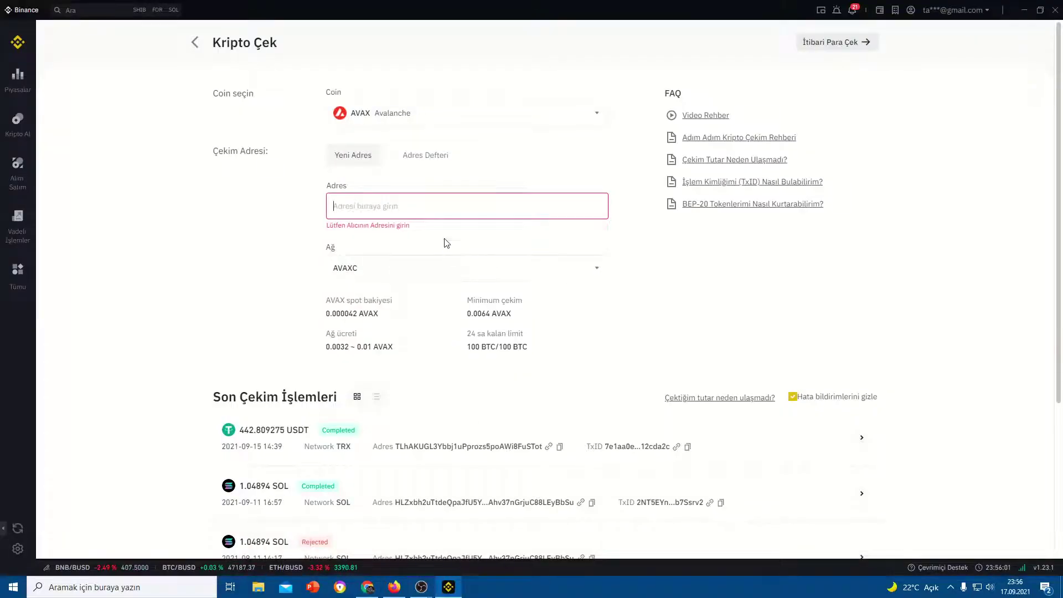
{"action": "type", "text": "0x034C546604DDD932EC3477DbF091618FD5EBaE93"}
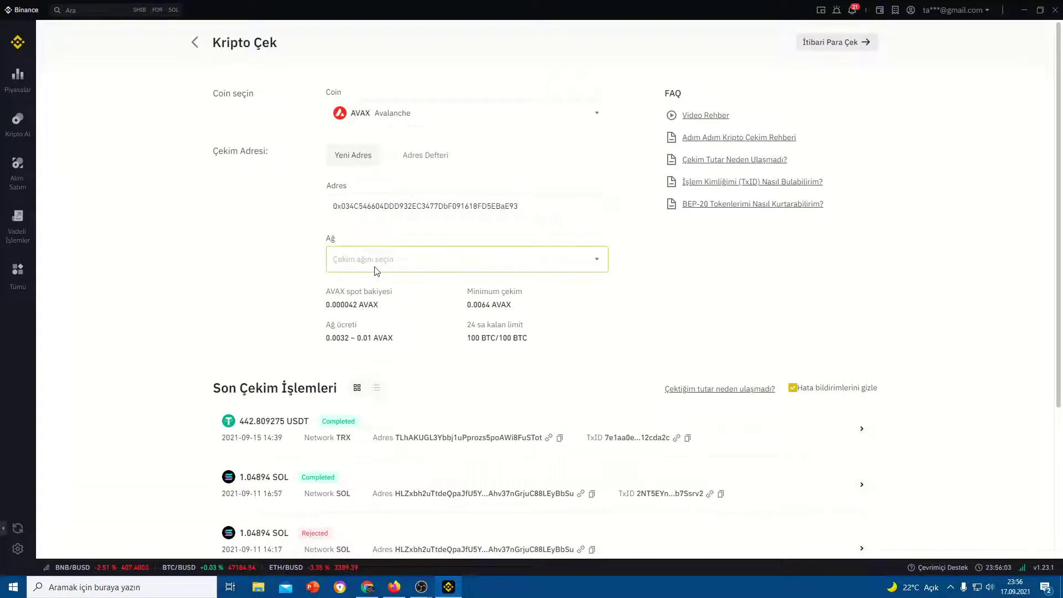
{"action": "left_click", "coordinate": [376, 271]}
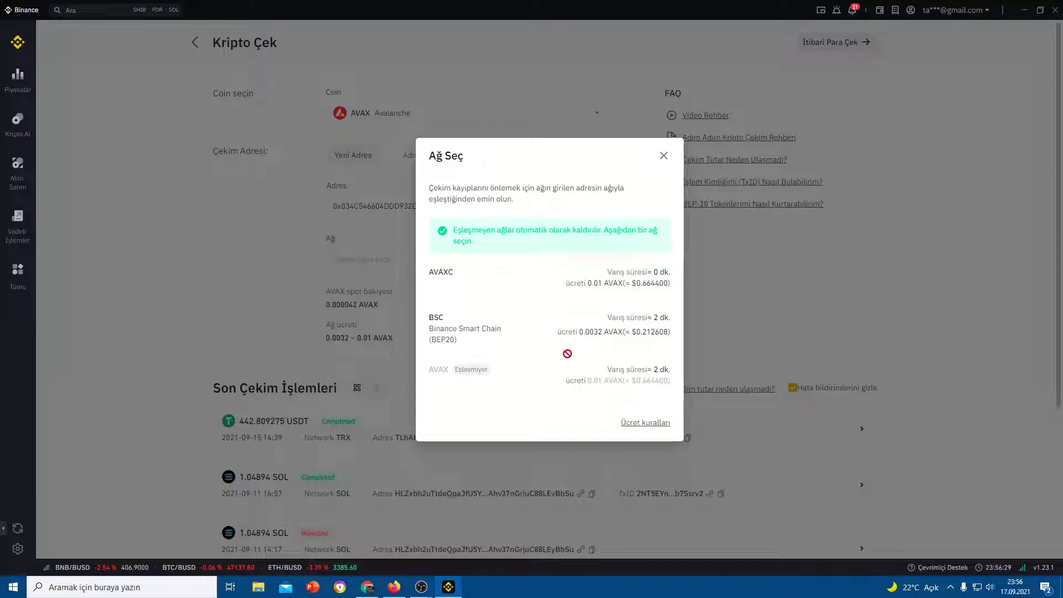
{"action": "left_click", "coordinate": [507, 277]}
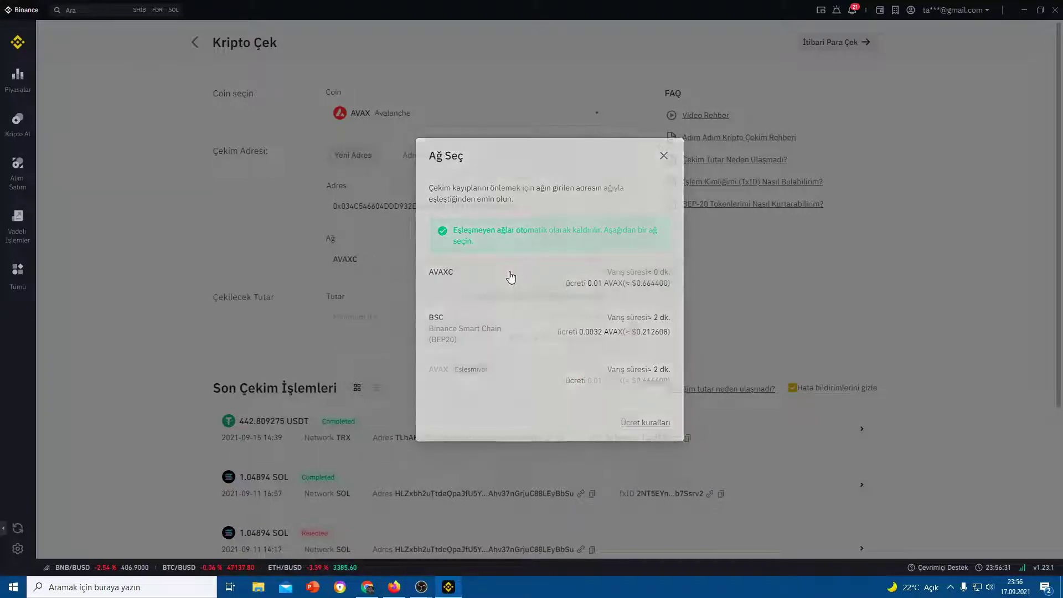
{"action": "left_click", "coordinate": [434, 316]}
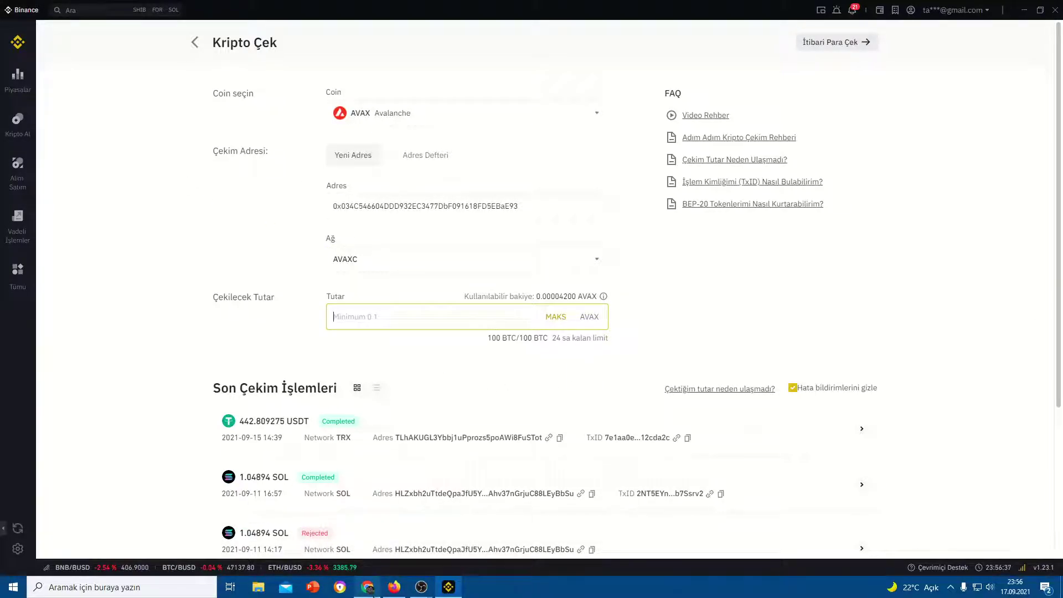
Copy the Fuji X-Chain receiving address from Avalanche Wallet
{"action": "mouse_move", "coordinate": [375, 591]}
{"action": "left_click", "coordinate": [382, 529]}
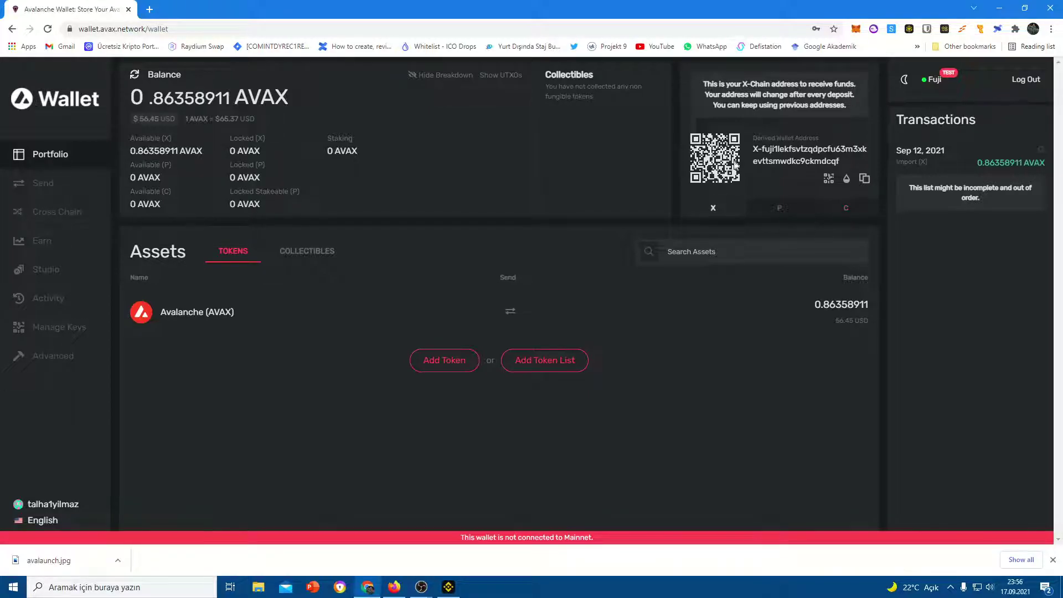
{"action": "left_click_drag", "start_coordinate": [837, 149], "coordinate": [852, 161]}
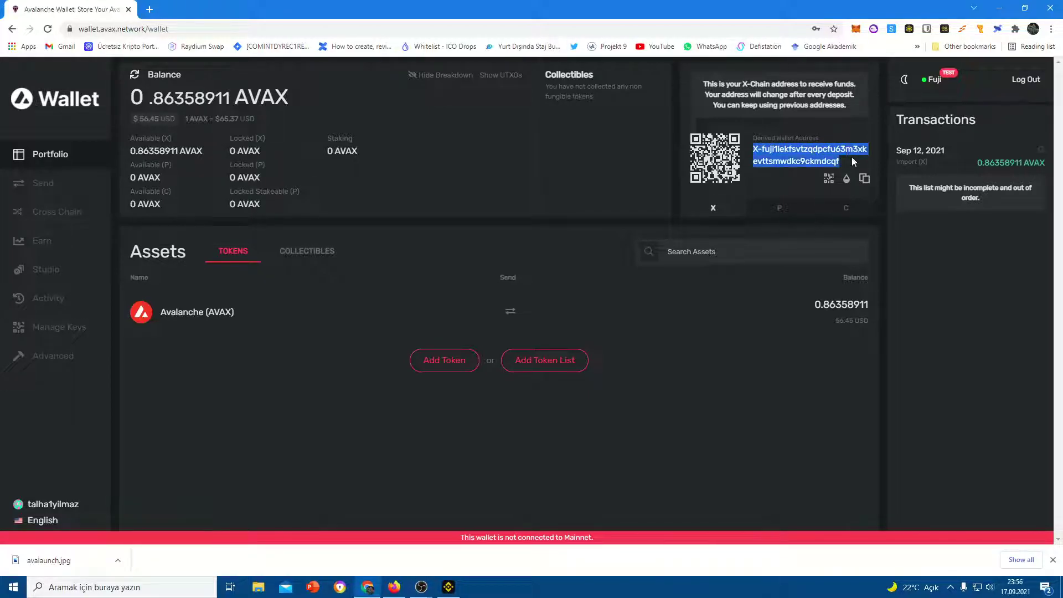
{"action": "right_click", "coordinate": [832, 159]}
{"action": "left_click", "coordinate": [847, 168]}
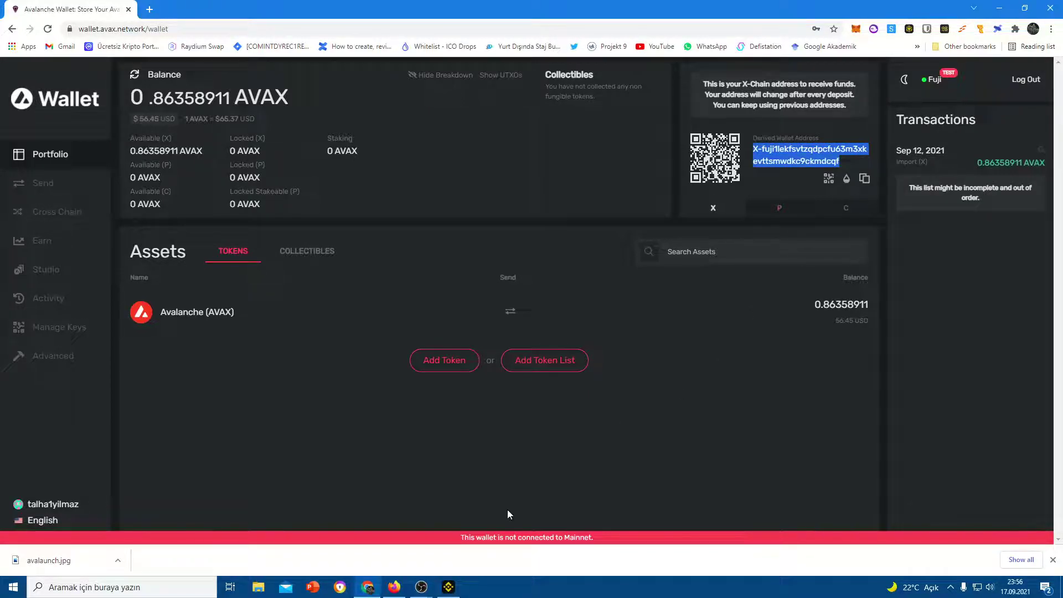
Replace Binance's withdrawal address with the Fuji X-Chain address and check the matching networks
{"action": "left_click", "coordinate": [459, 587]}
{"action": "left_click", "coordinate": [378, 269]}
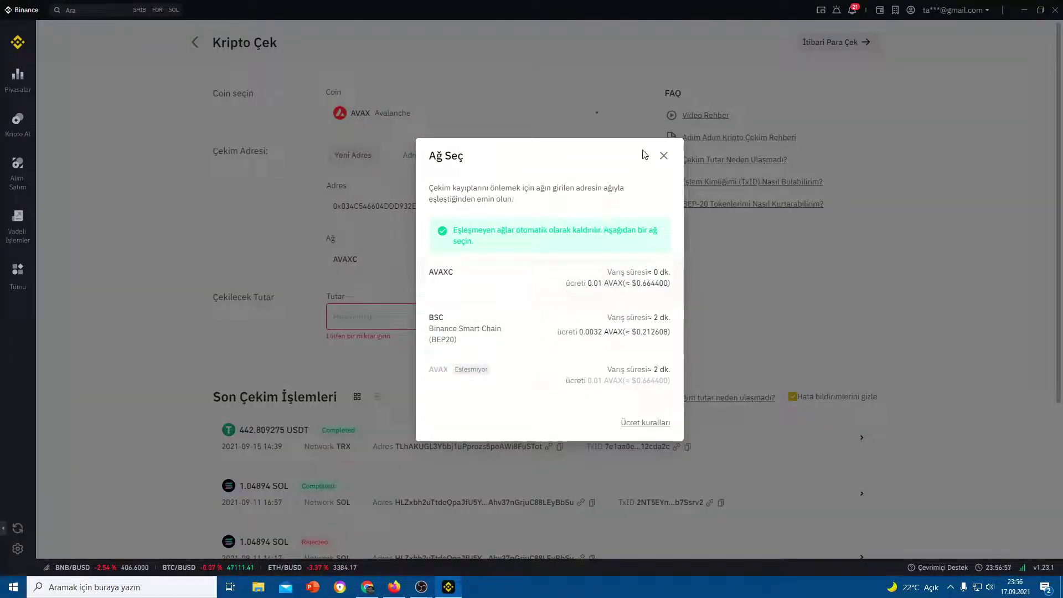
{"action": "left_click", "coordinate": [663, 156]}
{"action": "double_click", "coordinate": [497, 210]}
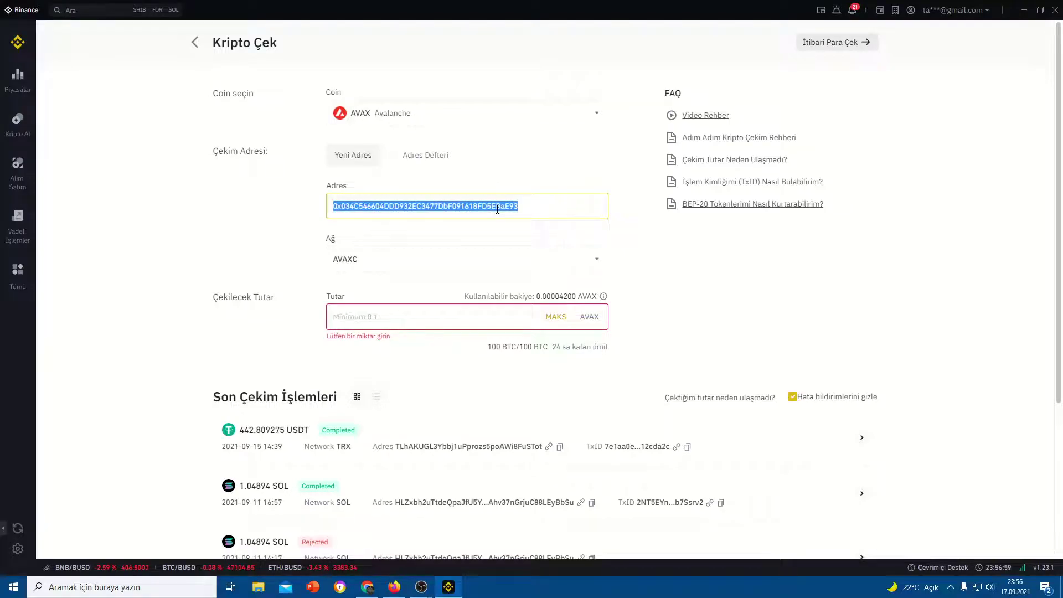
{"action": "key", "text": "BackSpace"}
{"action": "key", "text": "ctrl+v"}
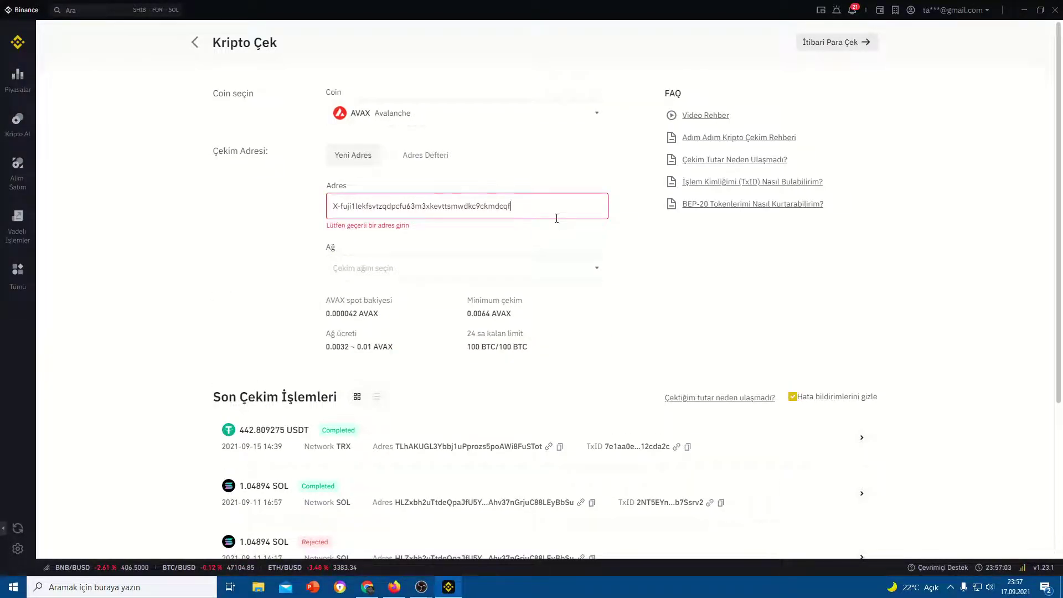
{"action": "left_click", "coordinate": [556, 263]}
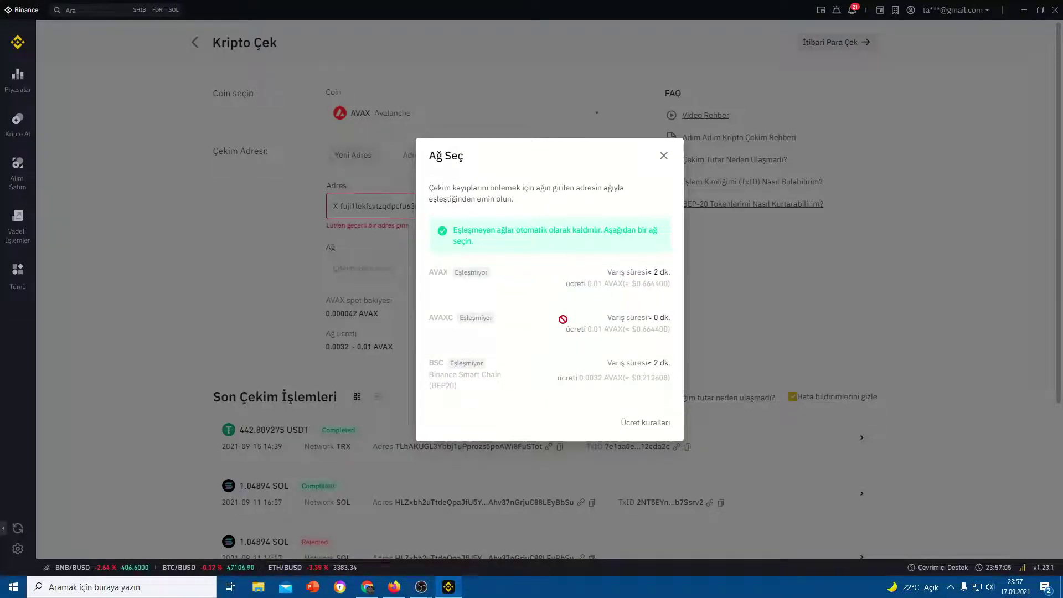
{"action": "left_click", "coordinate": [663, 156]}
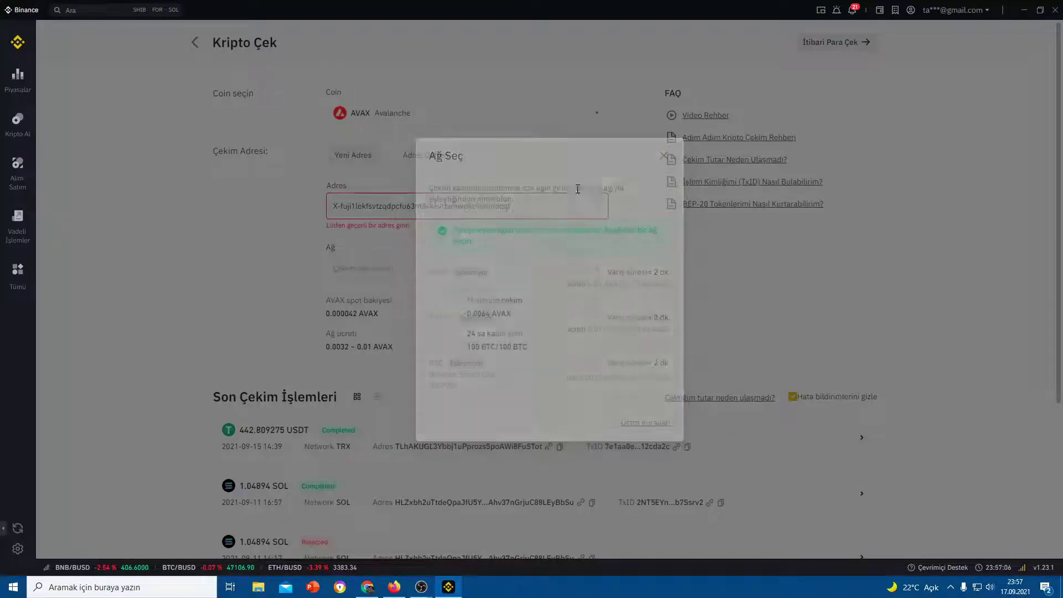
{"action": "key", "text": "alt+Tab"}
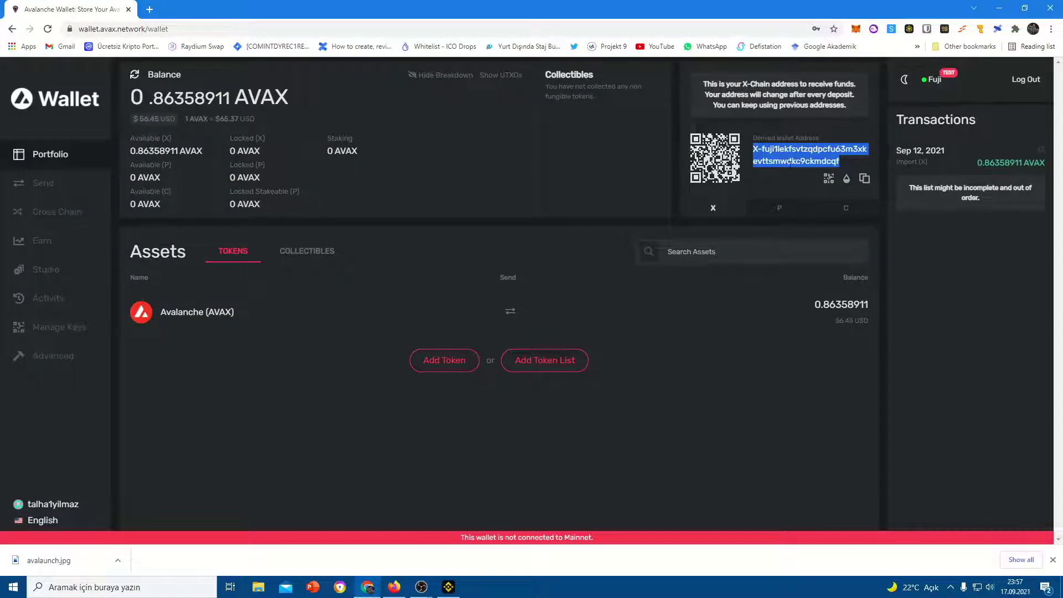
Switch the wallet from Fuji to Mainnet and copy the mainnet X-Chain address
{"action": "left_click", "coordinate": [942, 90]}
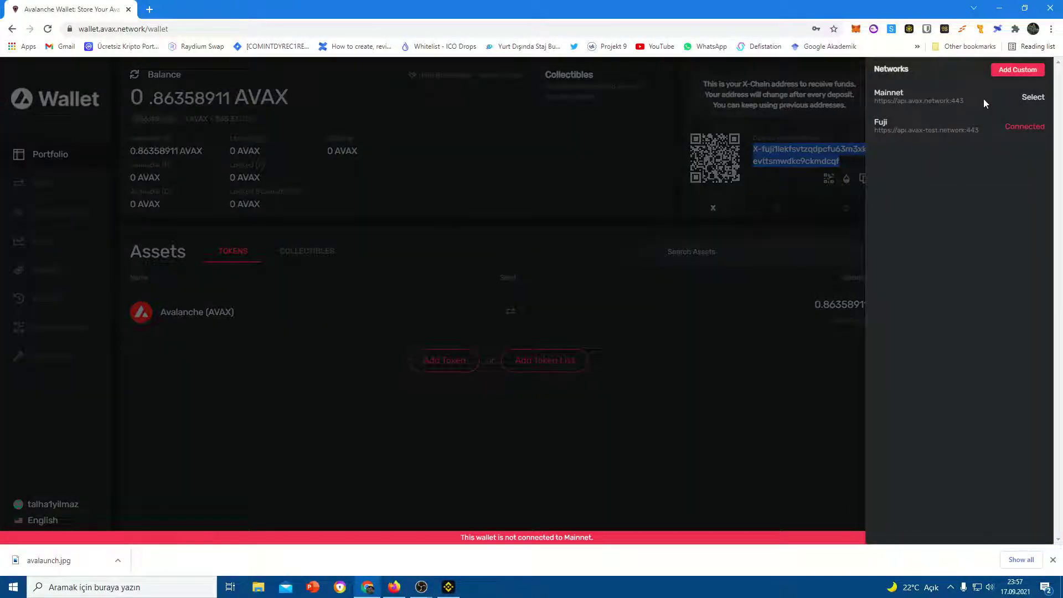
{"action": "left_click", "coordinate": [1033, 97]}
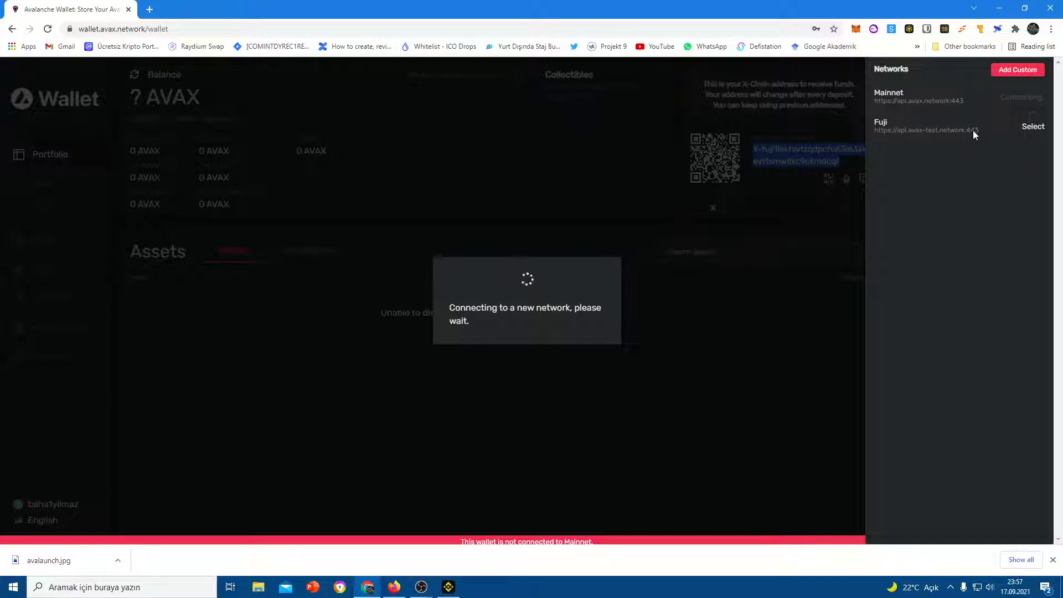
{"action": "left_click", "coordinate": [562, 146]}
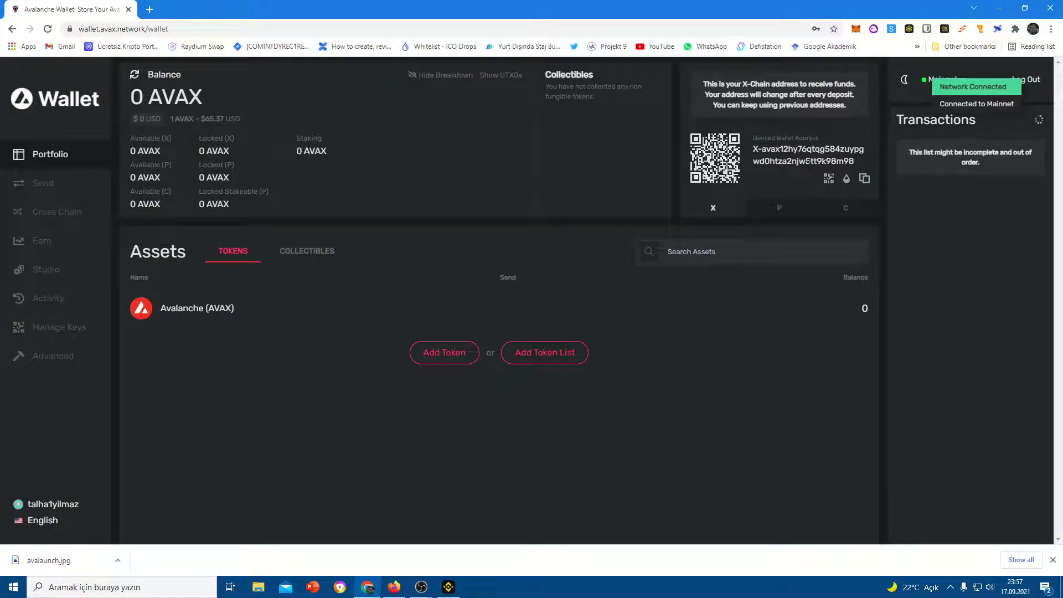
{"action": "left_click", "coordinate": [865, 180]}
Paste the mainnet X-avax address into Binance's withdrawal address and review the AVAX network match
{"action": "key", "text": "alt+Tab"}
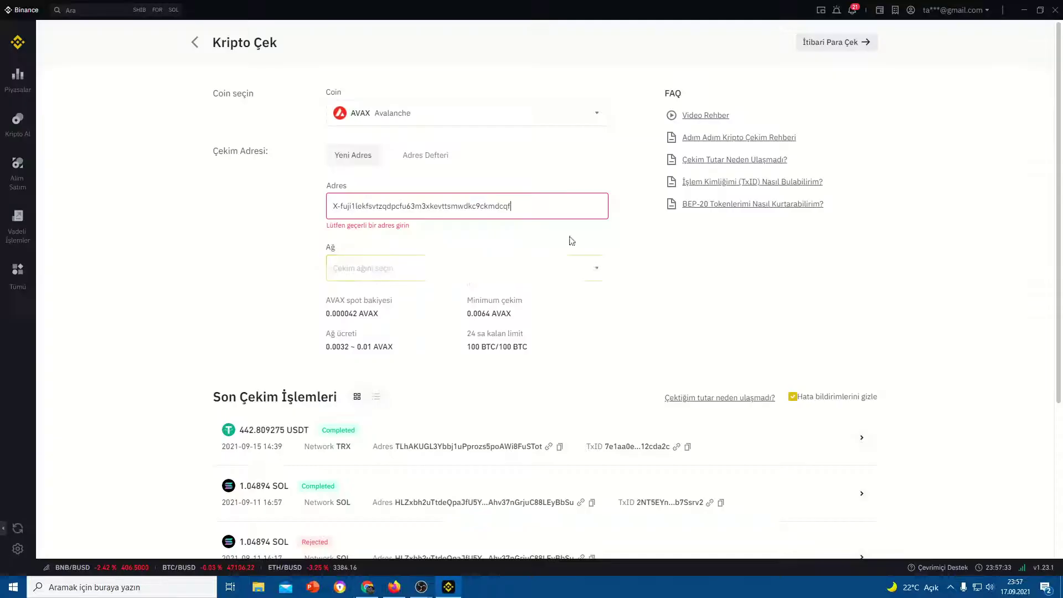
{"action": "key", "text": "ctrl+a"}
{"action": "key", "text": "ctrl+v"}
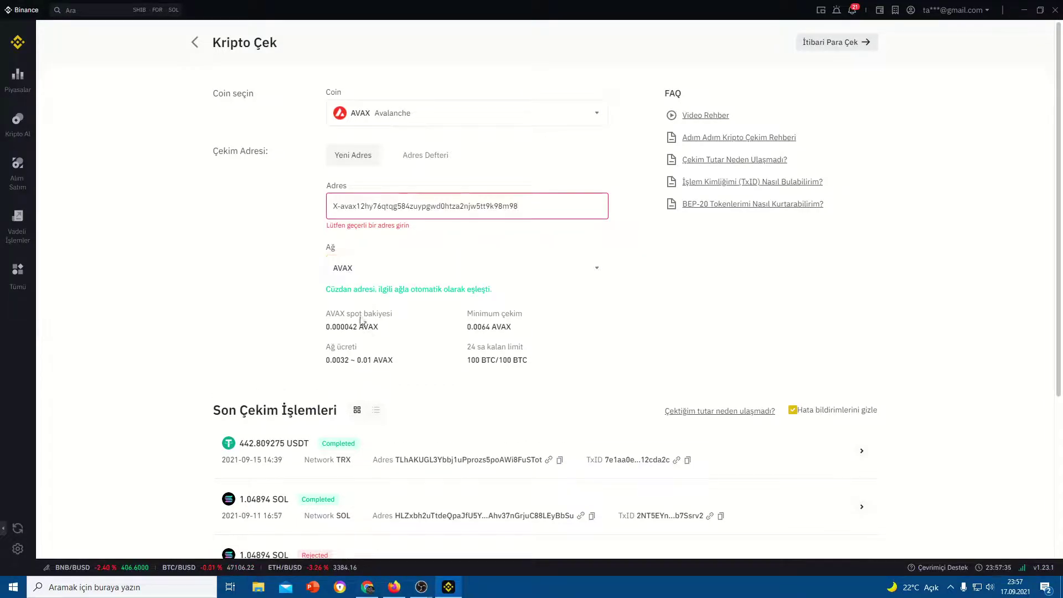
{"action": "left_click", "coordinate": [439, 274]}
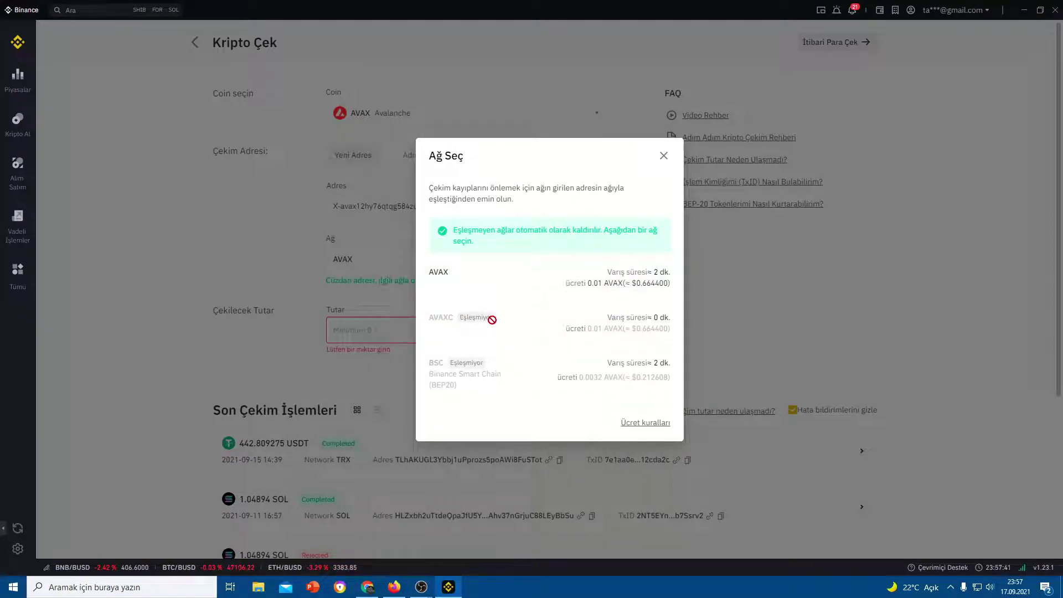
{"action": "left_click", "coordinate": [367, 587]}
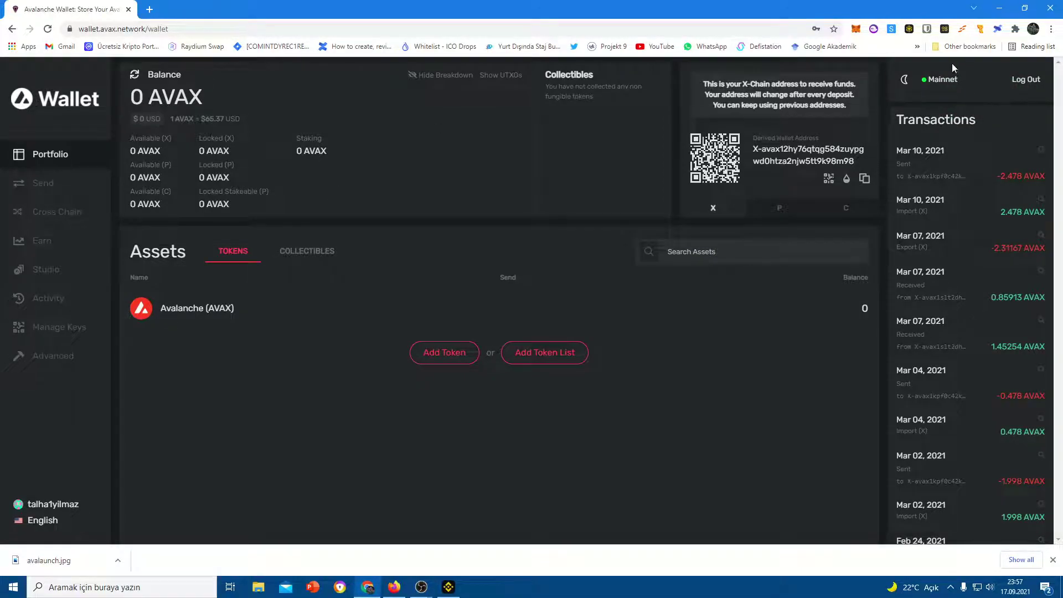
Reconnect the Avalanche Wallet from Mainnet to the Fuji test network
{"action": "left_click", "coordinate": [943, 79]}
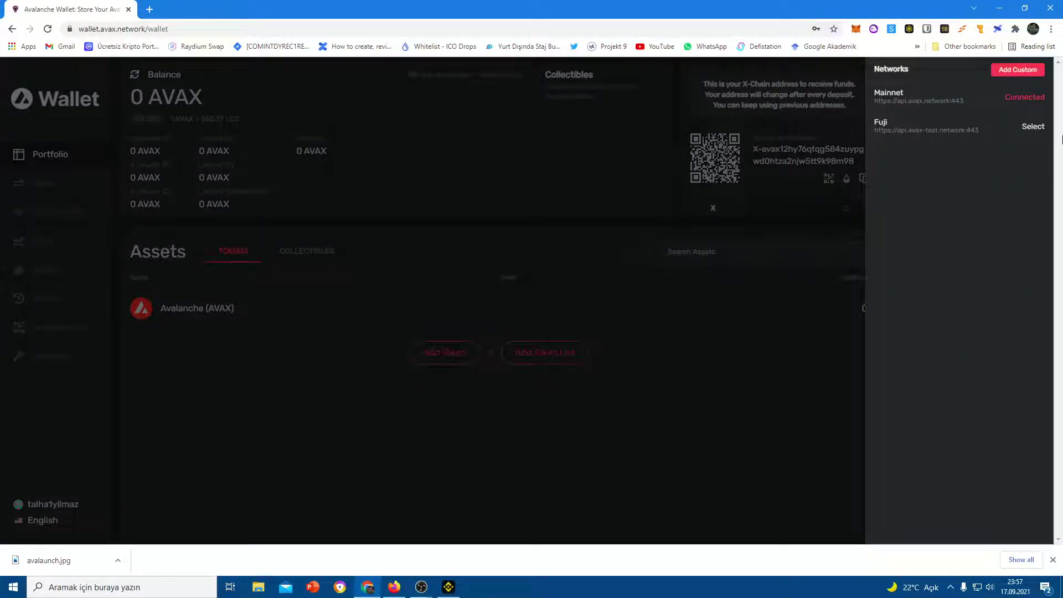
{"action": "left_click", "coordinate": [1034, 127]}
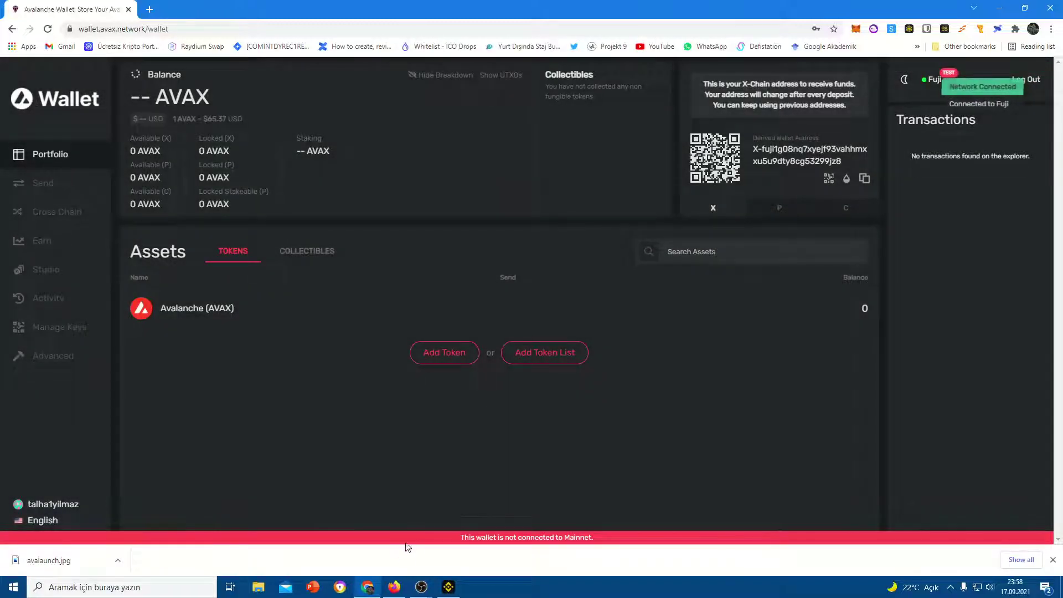
{"action": "left_click", "coordinate": [395, 587]}
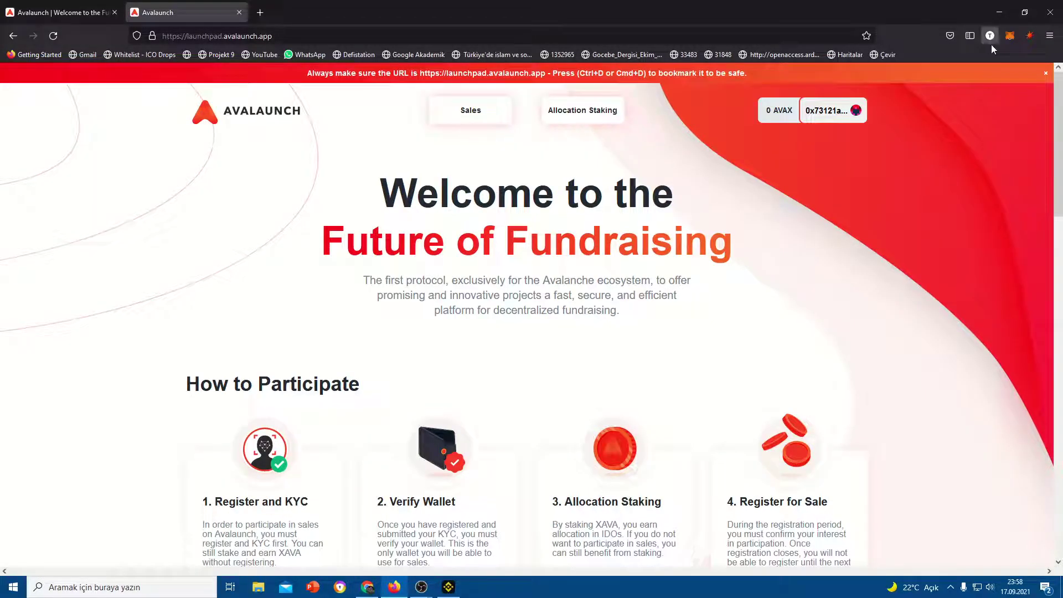
Switch MetaMask to the Avalanche C-Chain TESTNET network
{"action": "left_click", "coordinate": [1010, 37]}
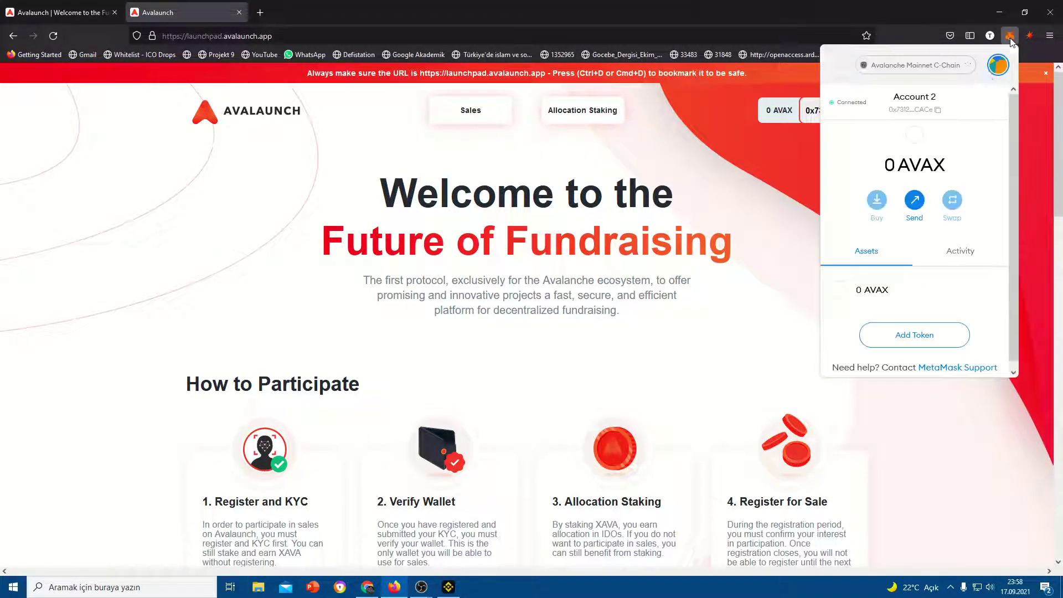
{"action": "left_click", "coordinate": [930, 67]}
{"action": "scroll", "coordinate": [934, 261], "scroll_direction": "down", "scroll_amount": 3}
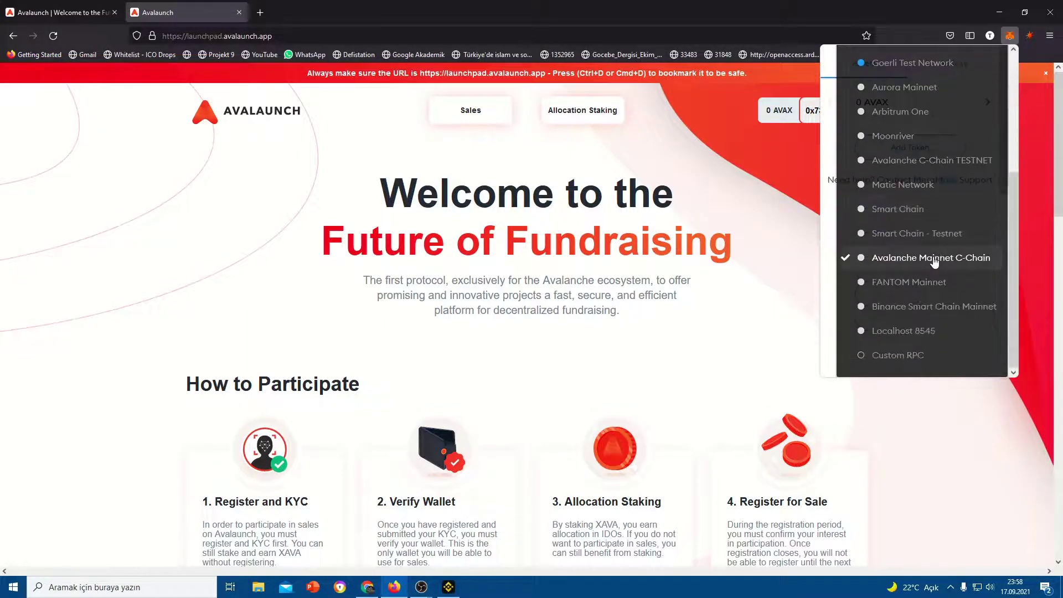
{"action": "left_click", "coordinate": [929, 162]}
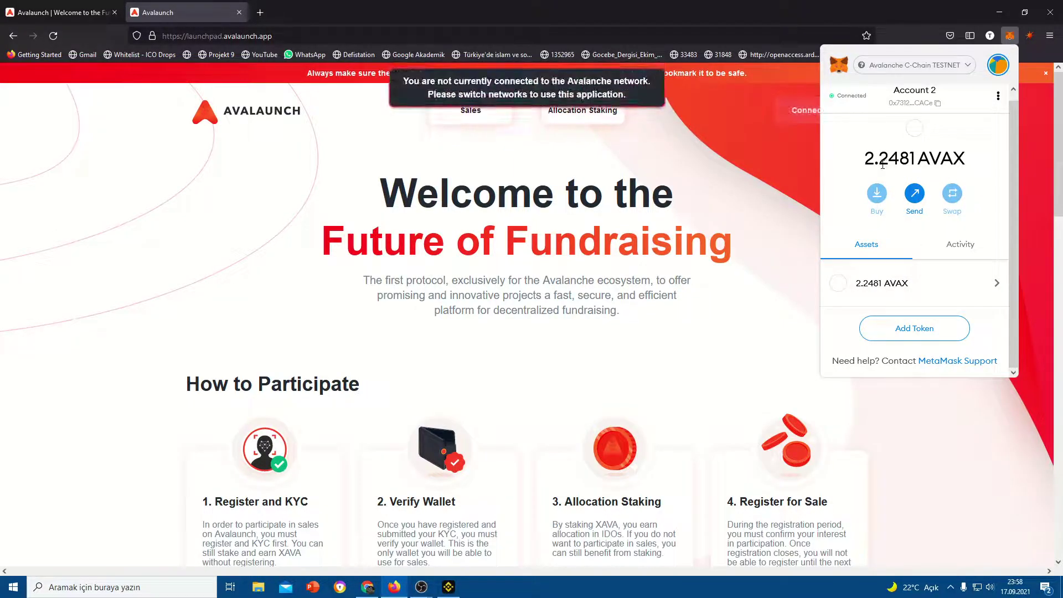
Copy the MetaMask account address and return to the Avalanche Wallet
{"action": "key", "text": "alt+Tab"}
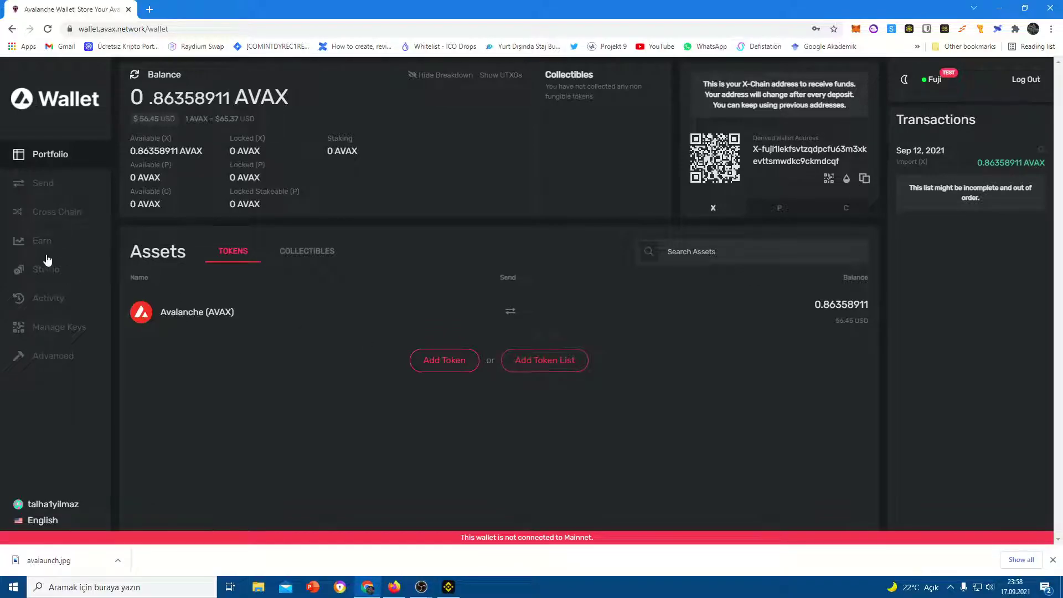
{"action": "key", "text": "alt+Tab"}
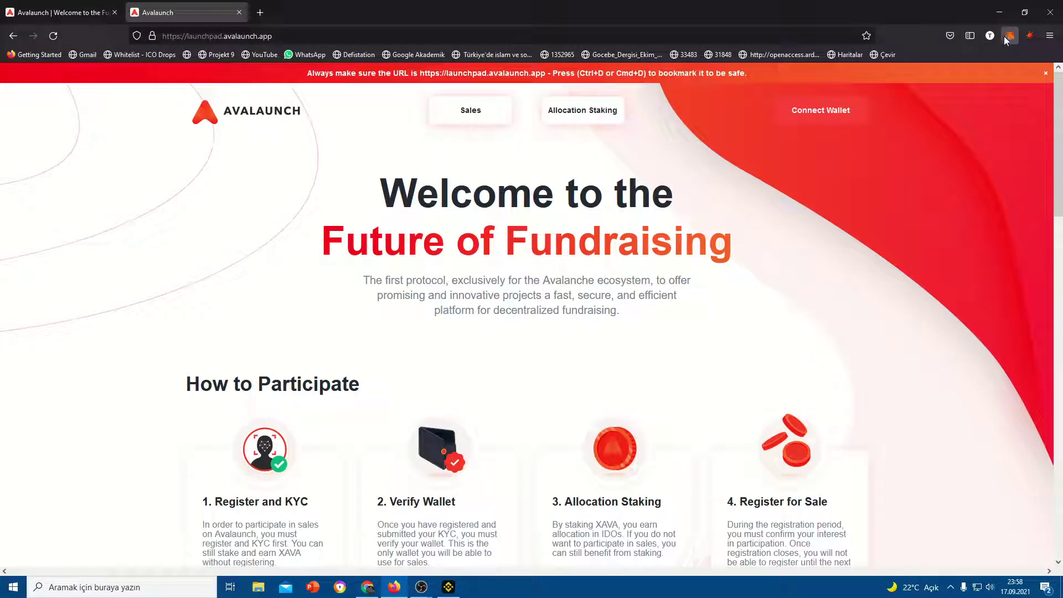
{"action": "left_click", "coordinate": [1005, 37]}
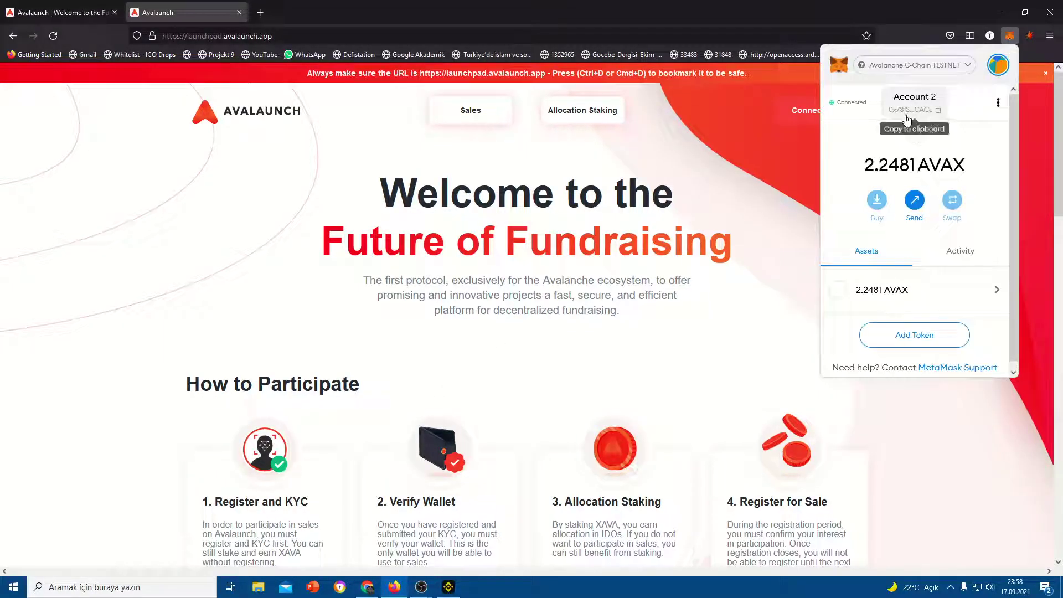
{"action": "left_click", "coordinate": [907, 119]}
{"action": "key", "text": "alt+Tab"}
Show and select the C-Chain address on the wallet's address card
{"action": "left_click", "coordinate": [839, 209]}
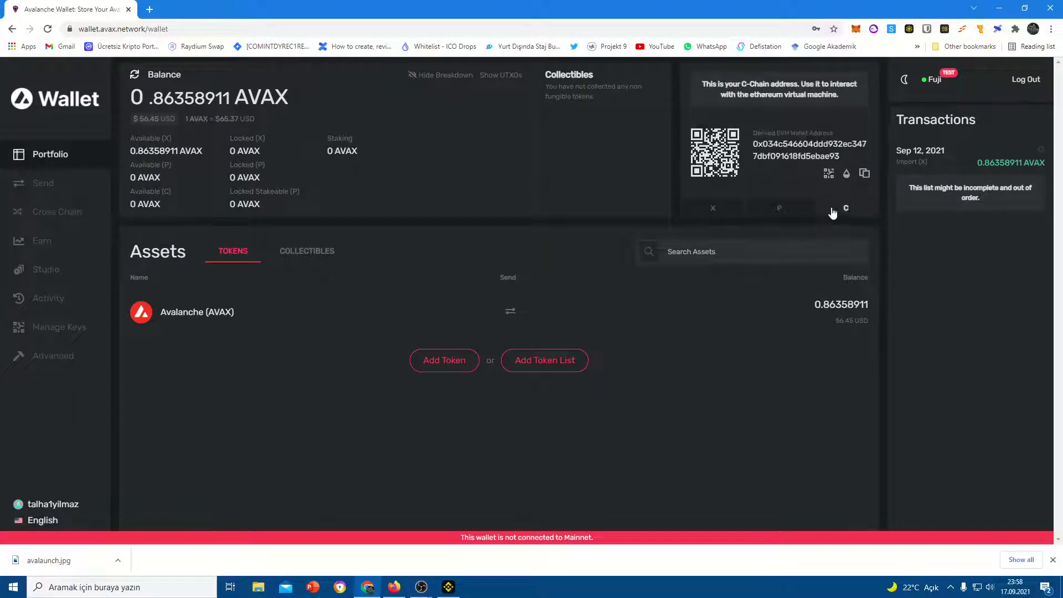
{"action": "left_click_drag", "start_coordinate": [755, 143], "coordinate": [839, 156]}
{"action": "left_click", "coordinate": [664, 247]}
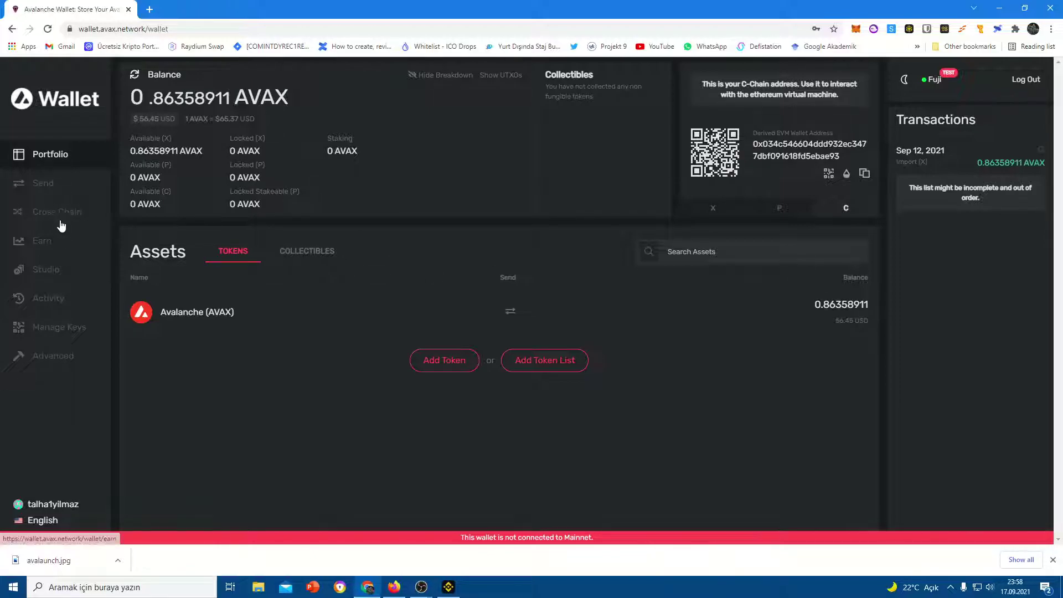
In the Send form, toggle the source chain between C and X and view the token list
{"action": "left_click", "coordinate": [61, 195]}
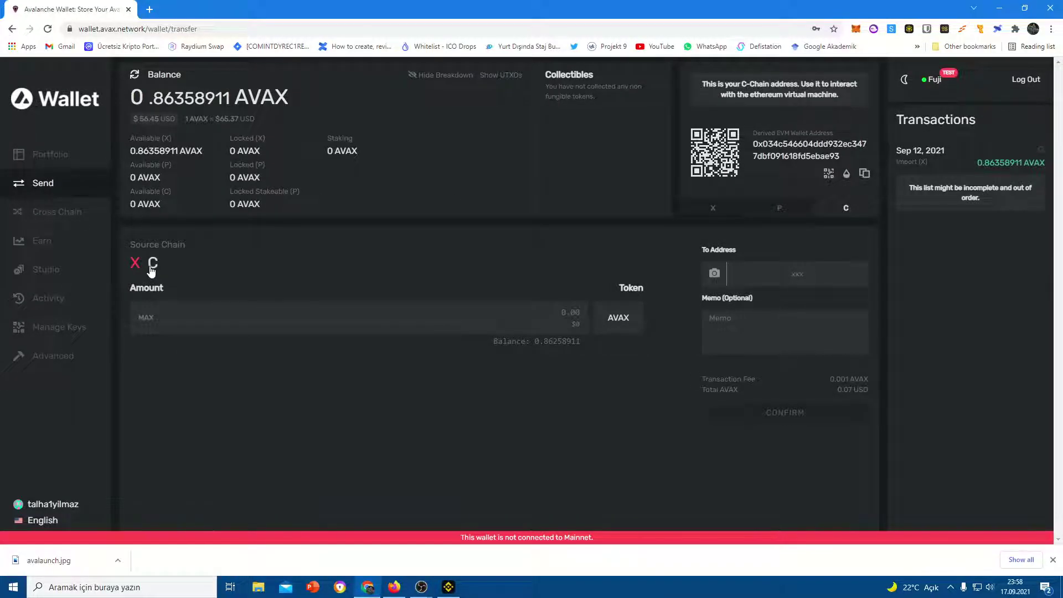
{"action": "left_click", "coordinate": [152, 264]}
{"action": "left_click", "coordinate": [326, 315]}
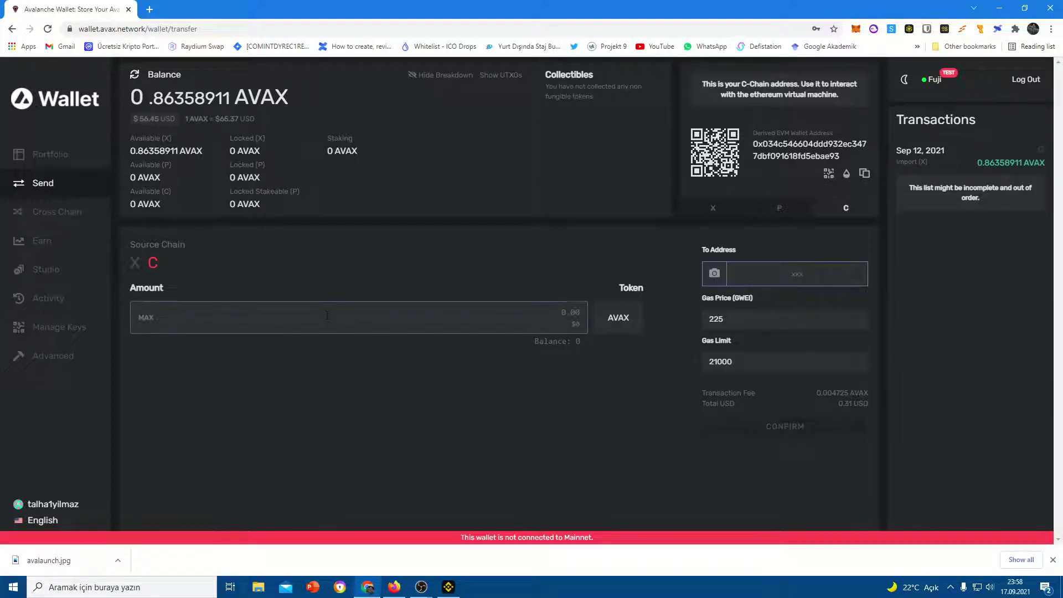
{"action": "key", "text": "ctrl+v"}
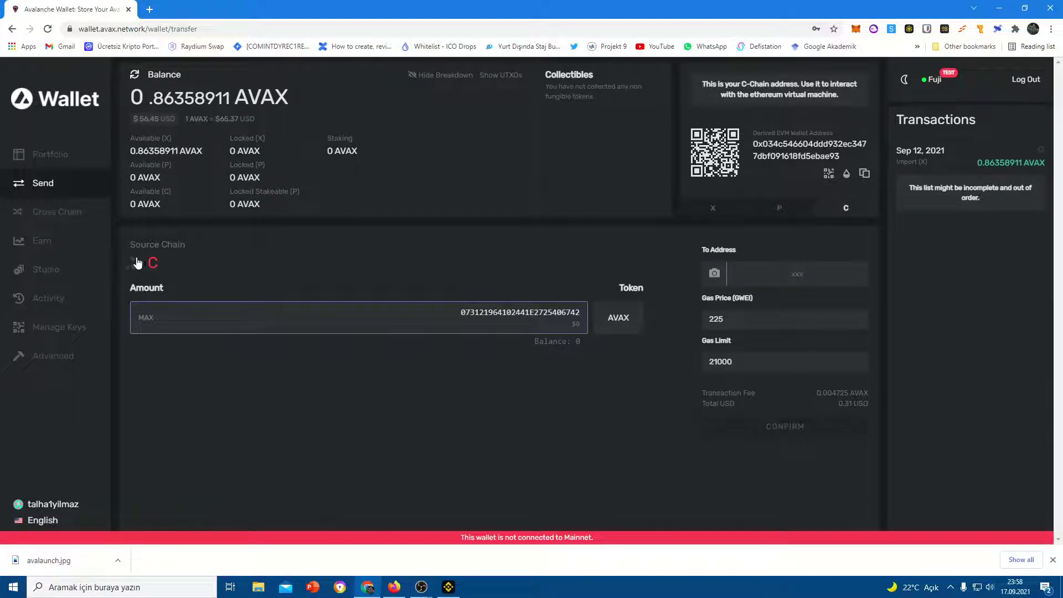
{"action": "left_click", "coordinate": [137, 262]}
{"action": "left_click", "coordinate": [618, 316]}
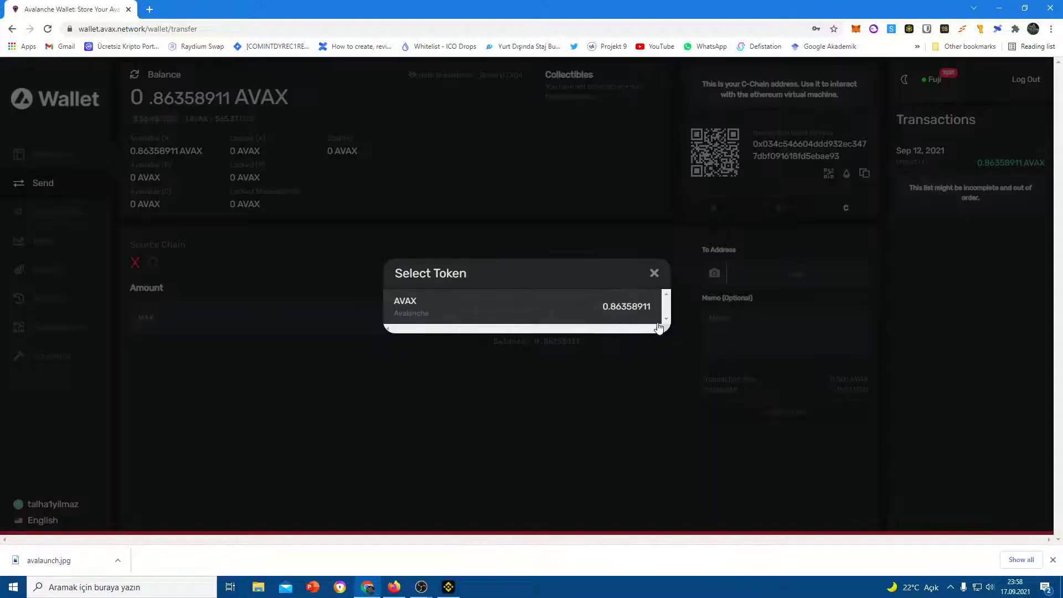
{"action": "left_click", "coordinate": [656, 275]}
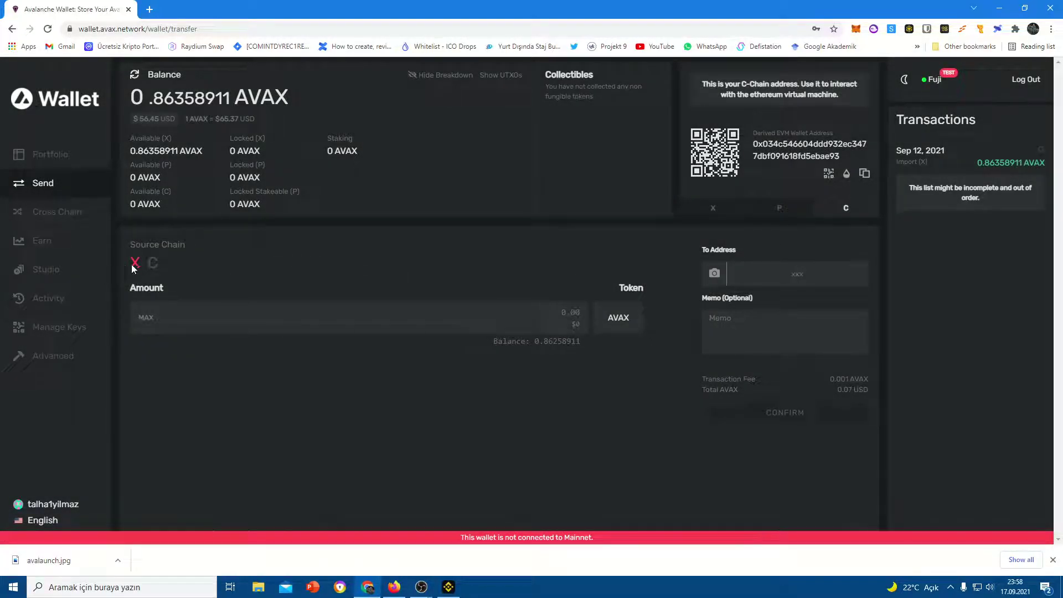
{"action": "left_click", "coordinate": [56, 213]}
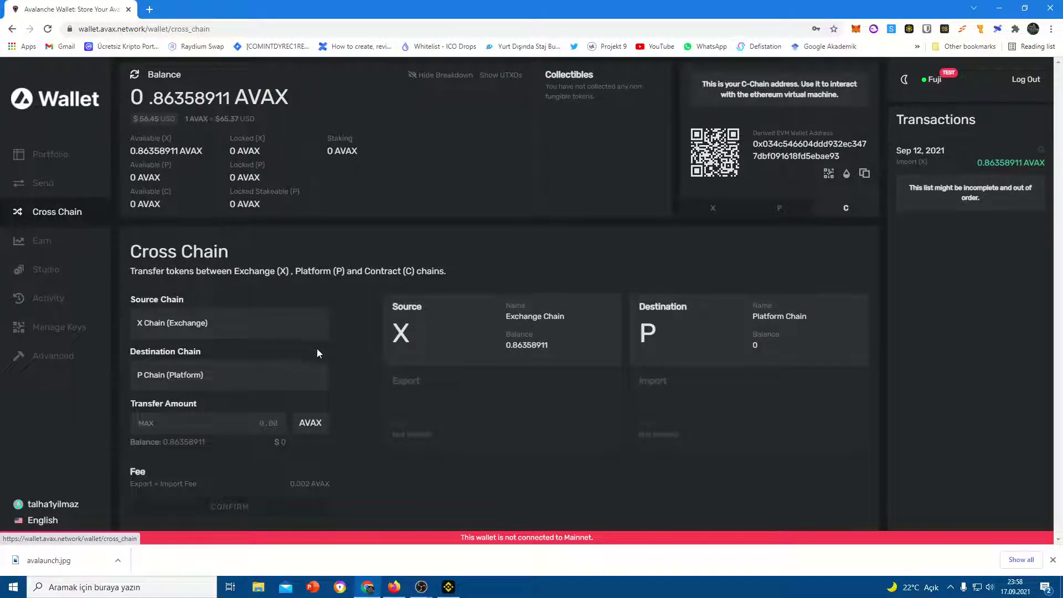
Set up a cross-chain transfer from X Chain to C Chain for the maximum amount
{"action": "left_click", "coordinate": [716, 208]}
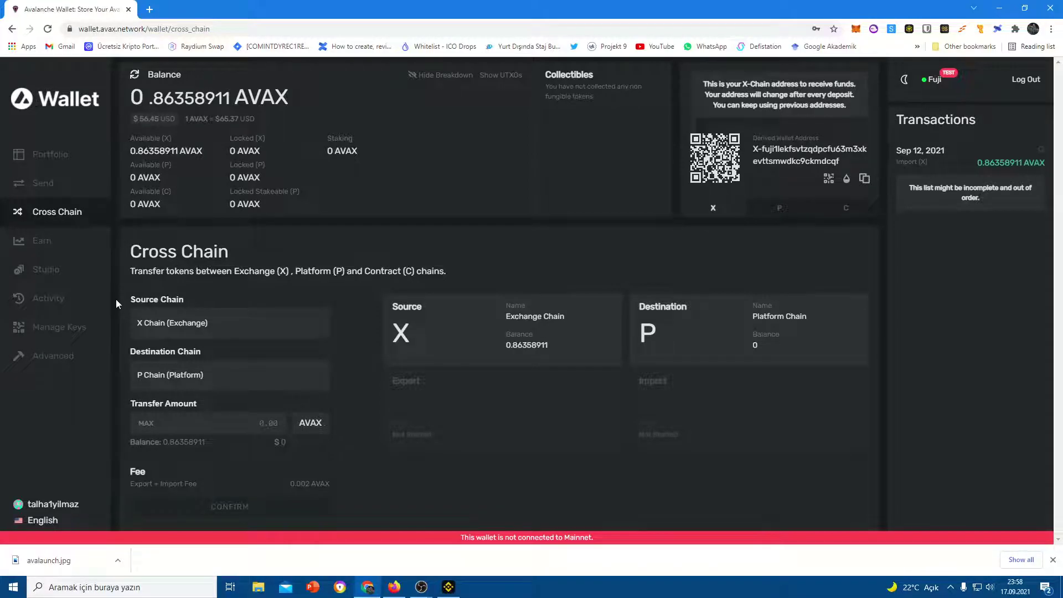
{"action": "left_click", "coordinate": [185, 332]}
{"action": "left_click", "coordinate": [192, 344]}
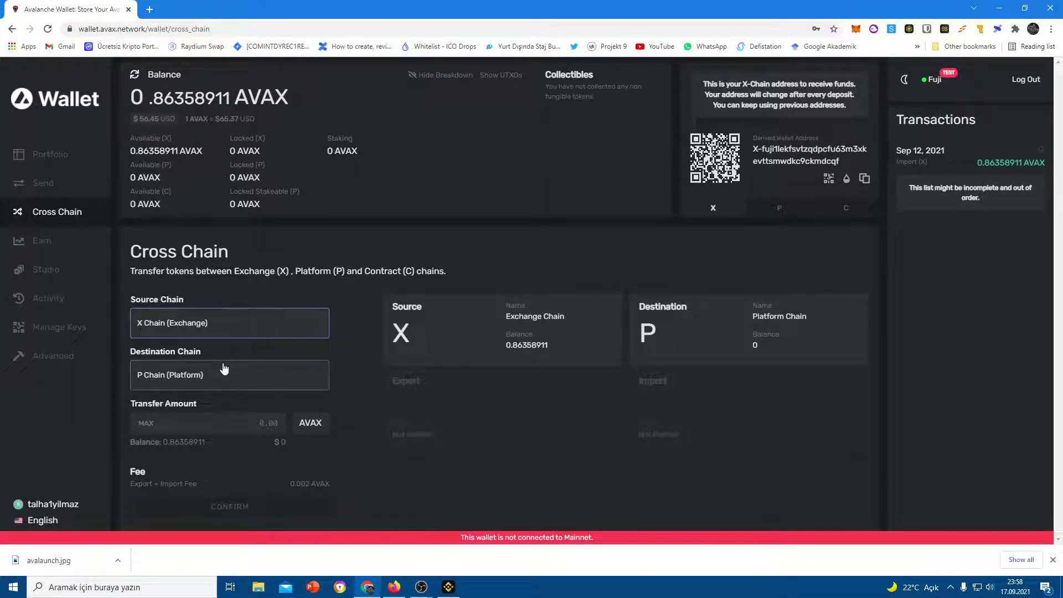
{"action": "left_click", "coordinate": [221, 374]}
{"action": "left_click", "coordinate": [219, 405]}
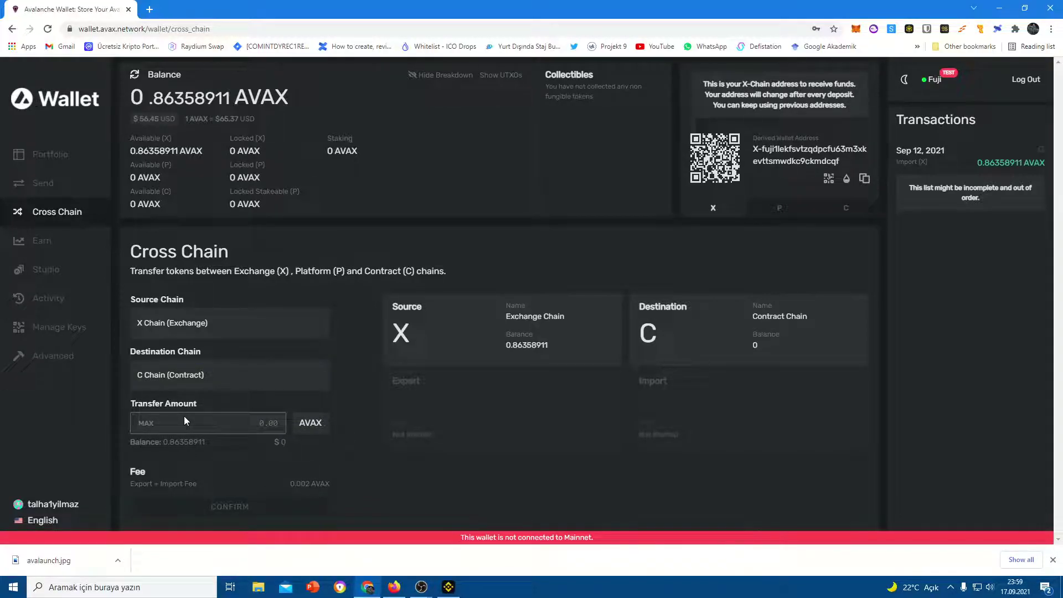
{"action": "left_click", "coordinate": [143, 424]}
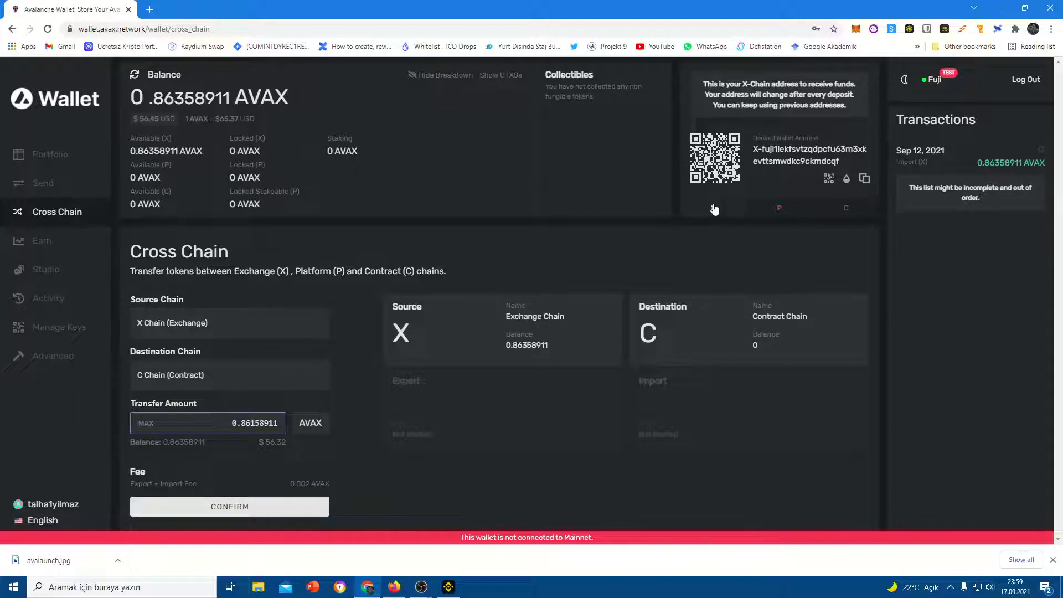
Confirm and run the 0.86158911 AVAX transfer, then return to the portfolio
{"action": "left_click", "coordinate": [824, 214]}
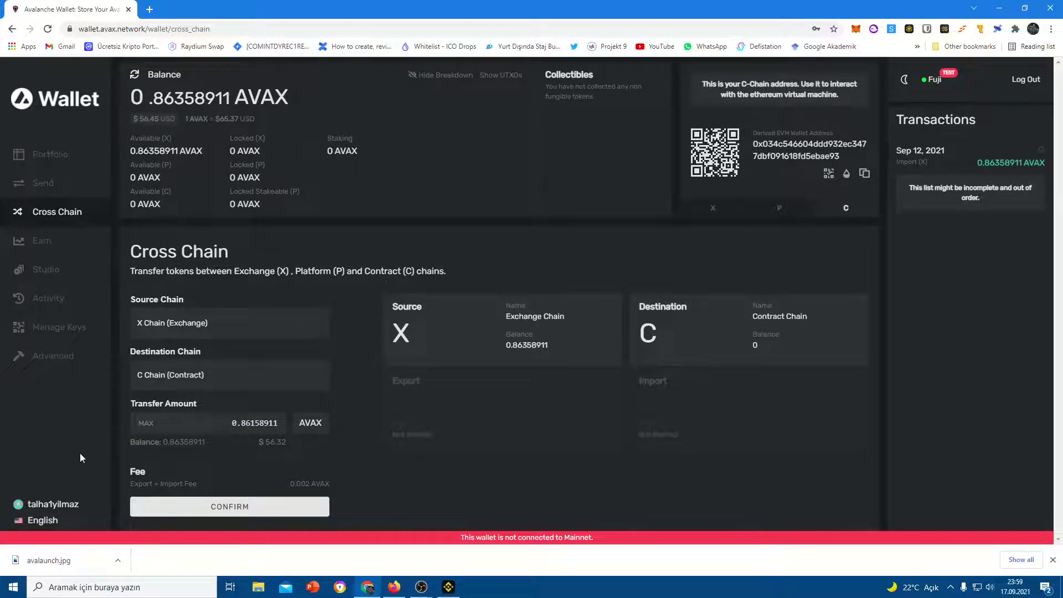
{"action": "left_click", "coordinate": [253, 508]}
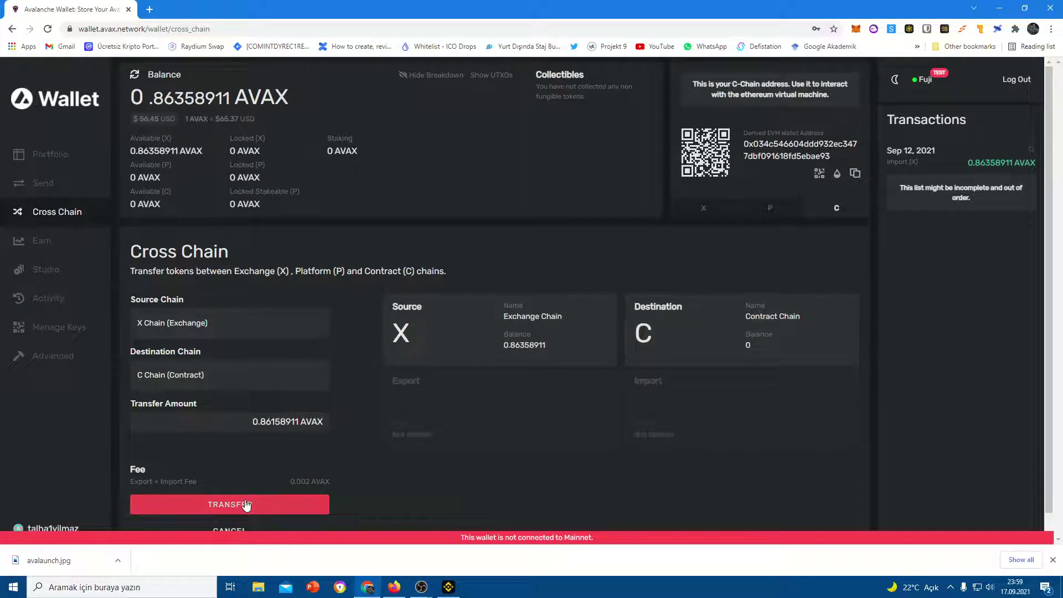
{"action": "left_click", "coordinate": [246, 505]}
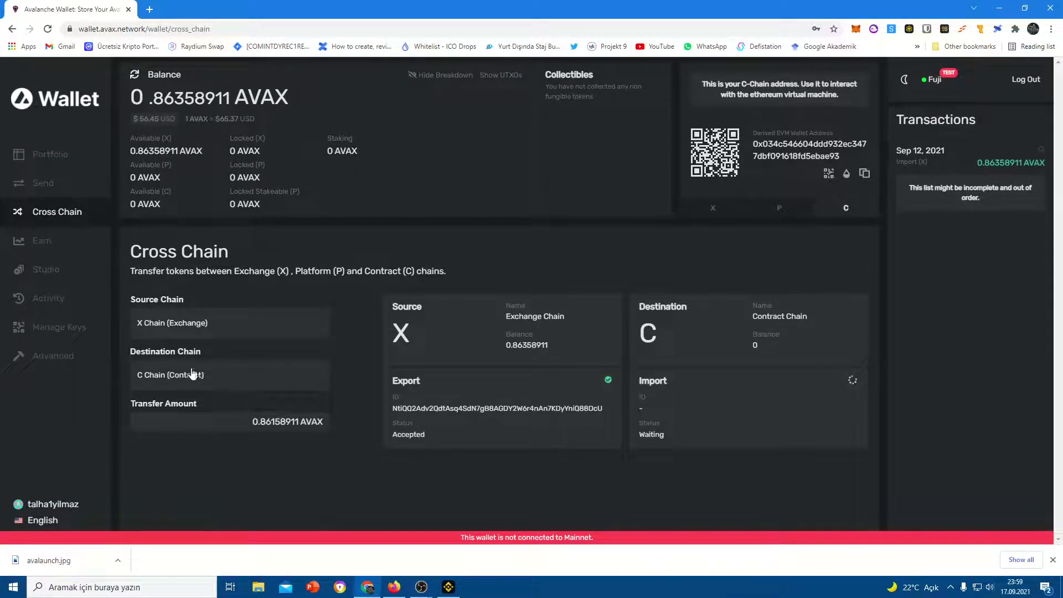
{"action": "triple_click", "coordinate": [504, 537]}
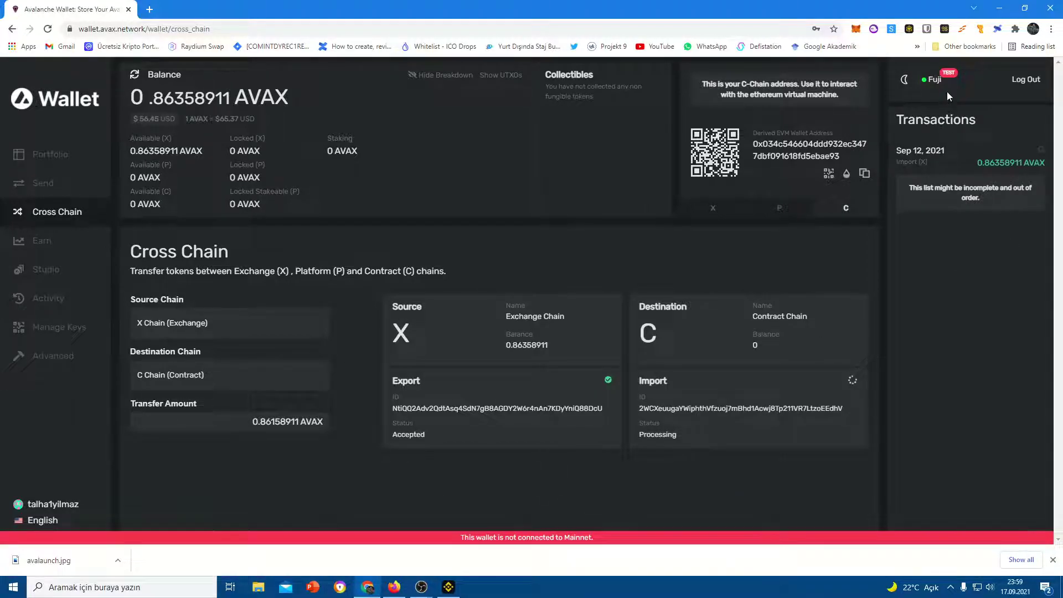
{"action": "left_click", "coordinate": [47, 154]}
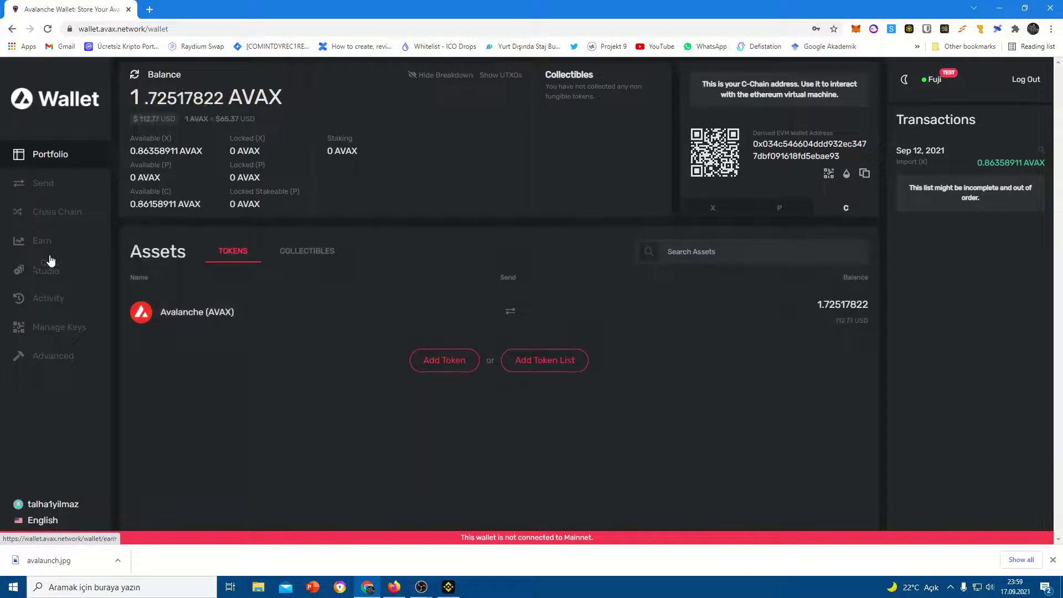
Look over the Studio and activity pages, then go back to the cross-chain form
{"action": "left_click", "coordinate": [45, 269]}
{"action": "left_click", "coordinate": [44, 302]}
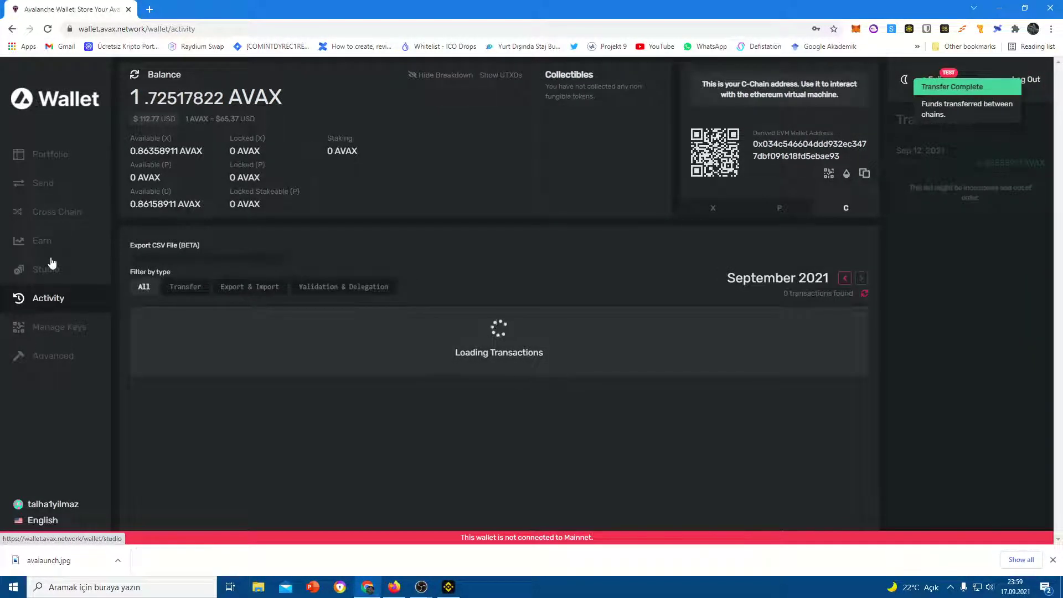
{"action": "left_click", "coordinate": [52, 212]}
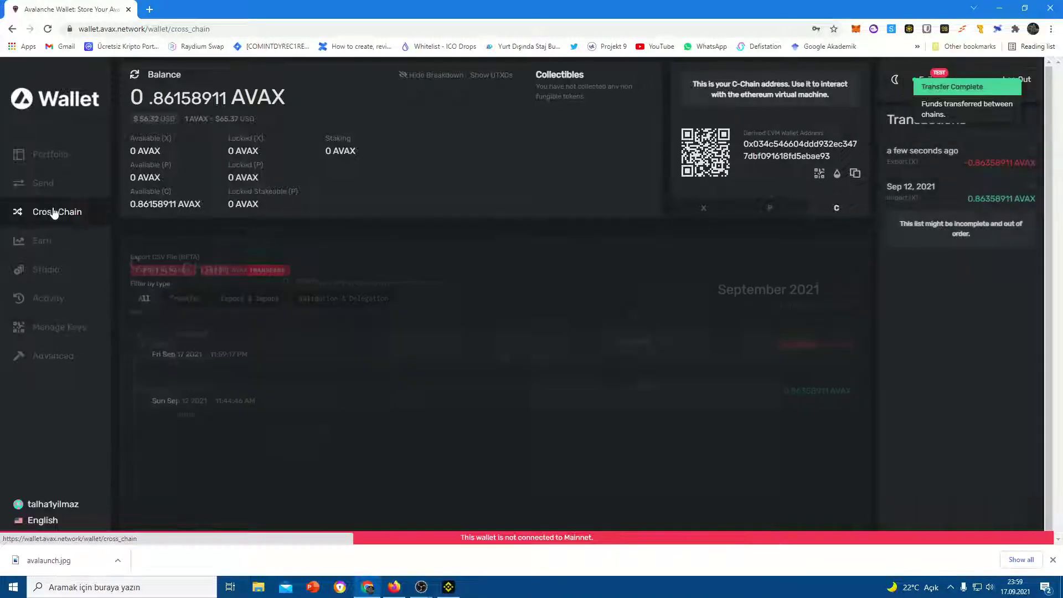
Transfer the maximum 0.85958911 AVAX from C Chain to X Chain
{"action": "left_click", "coordinate": [166, 378]}
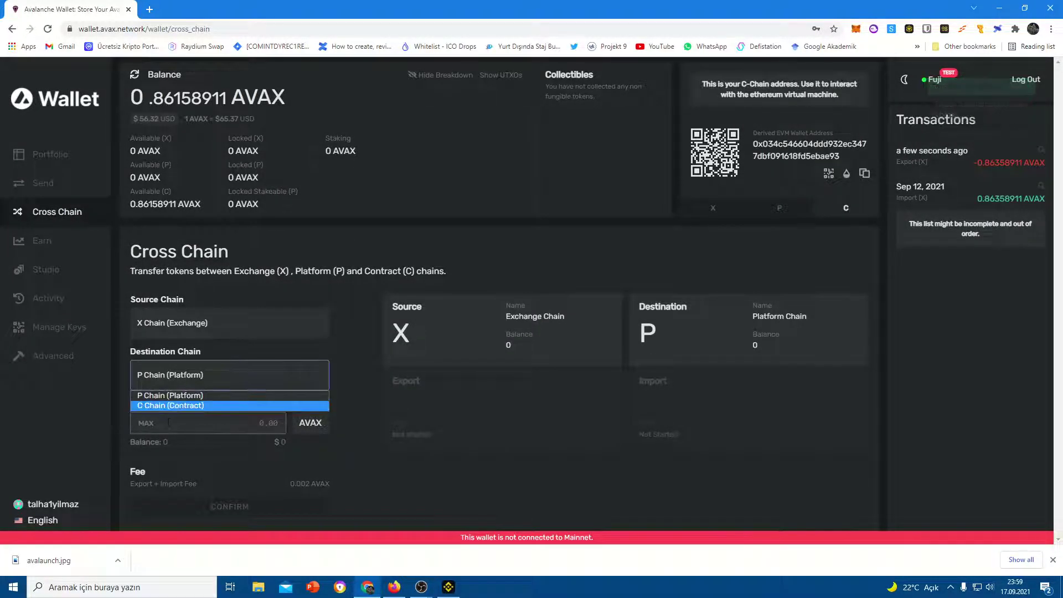
{"action": "left_click", "coordinate": [165, 407]}
{"action": "left_click", "coordinate": [228, 430]}
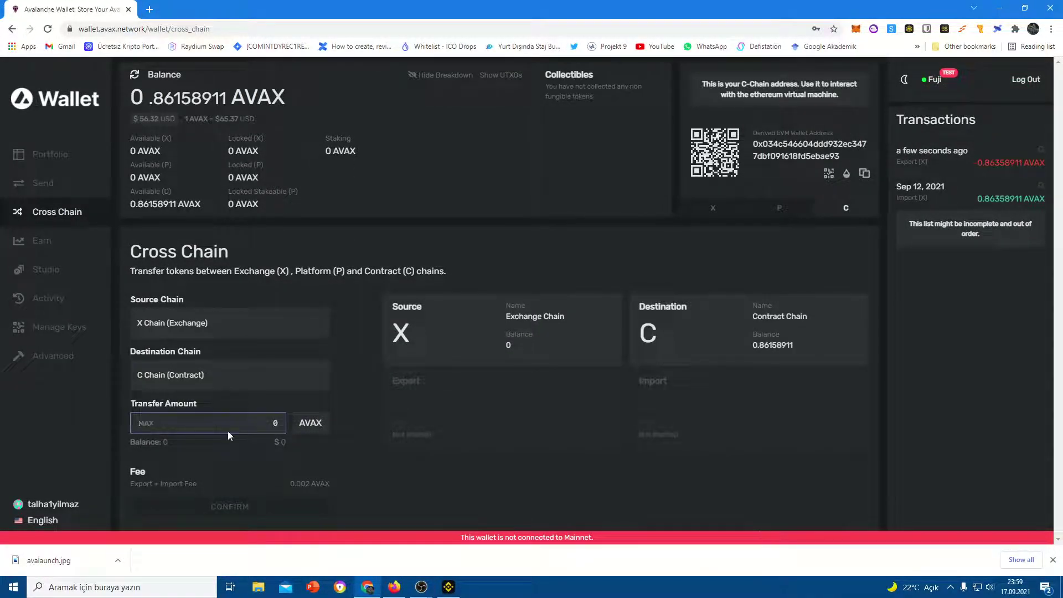
{"action": "left_click", "coordinate": [178, 328]}
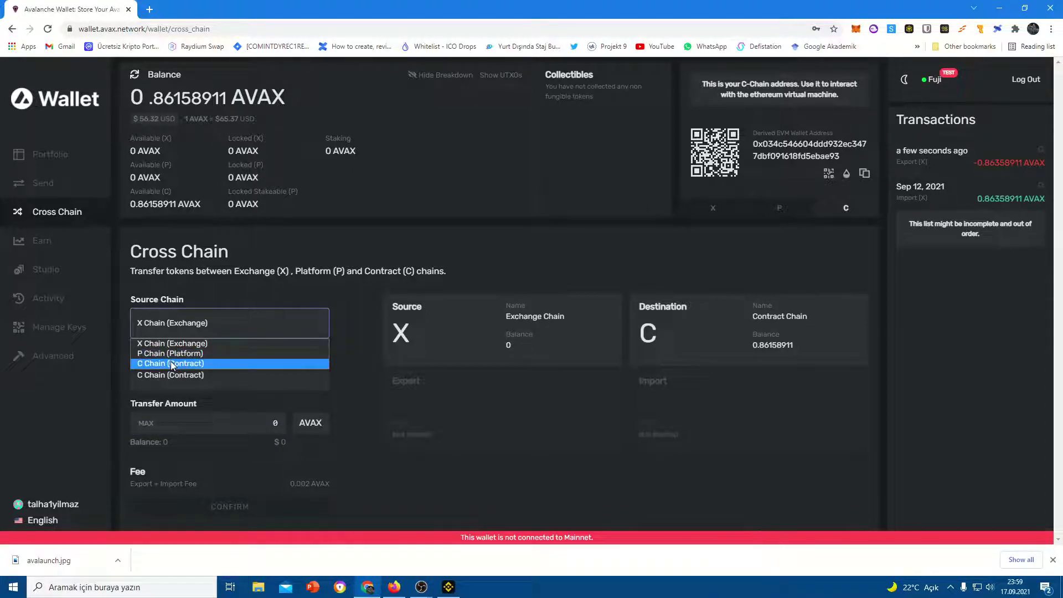
{"action": "left_click", "coordinate": [166, 362]}
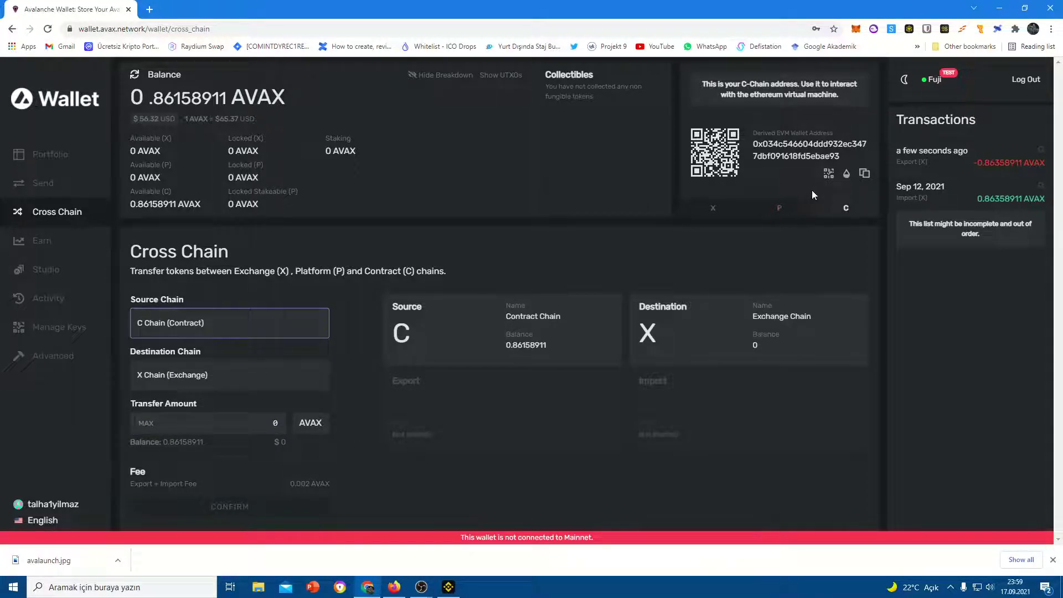
{"action": "left_click", "coordinate": [145, 423]}
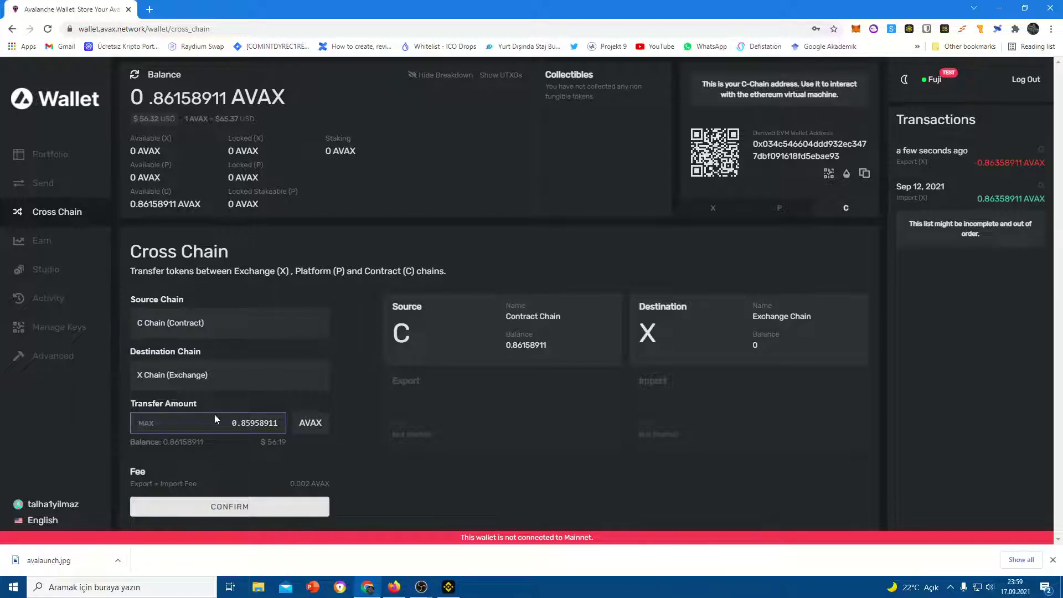
{"action": "left_click", "coordinate": [220, 507]}
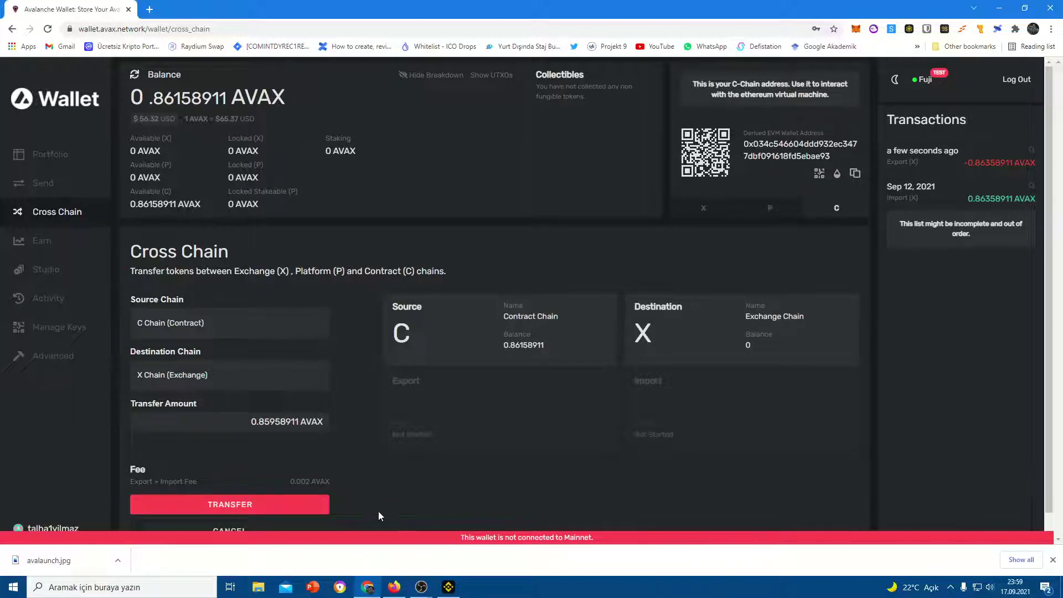
{"action": "left_click", "coordinate": [297, 501]}
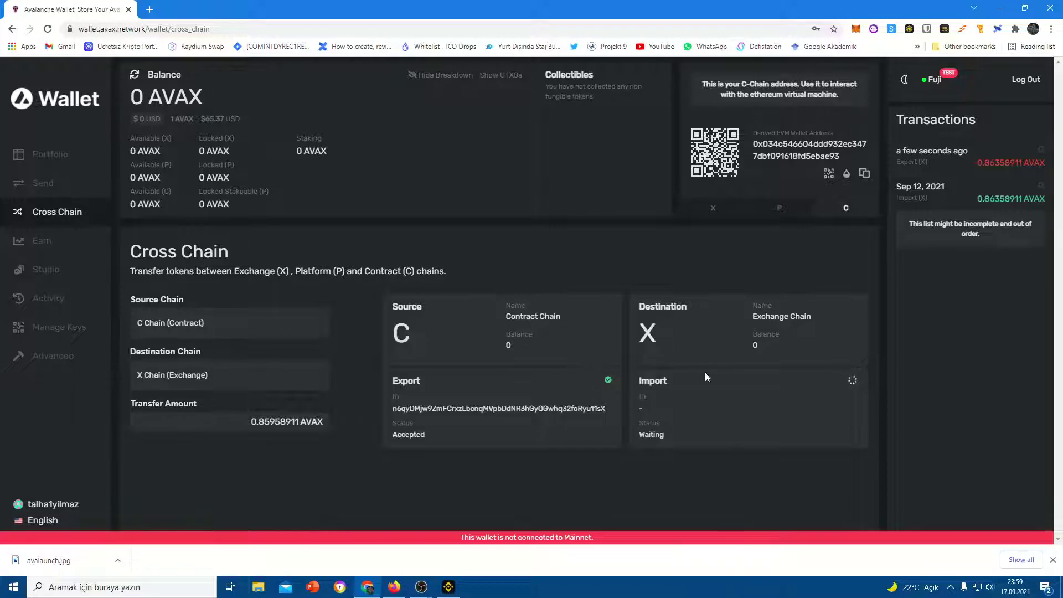
Check the X-Chain receiving address, then go to the Send page
{"action": "left_click", "coordinate": [722, 198]}
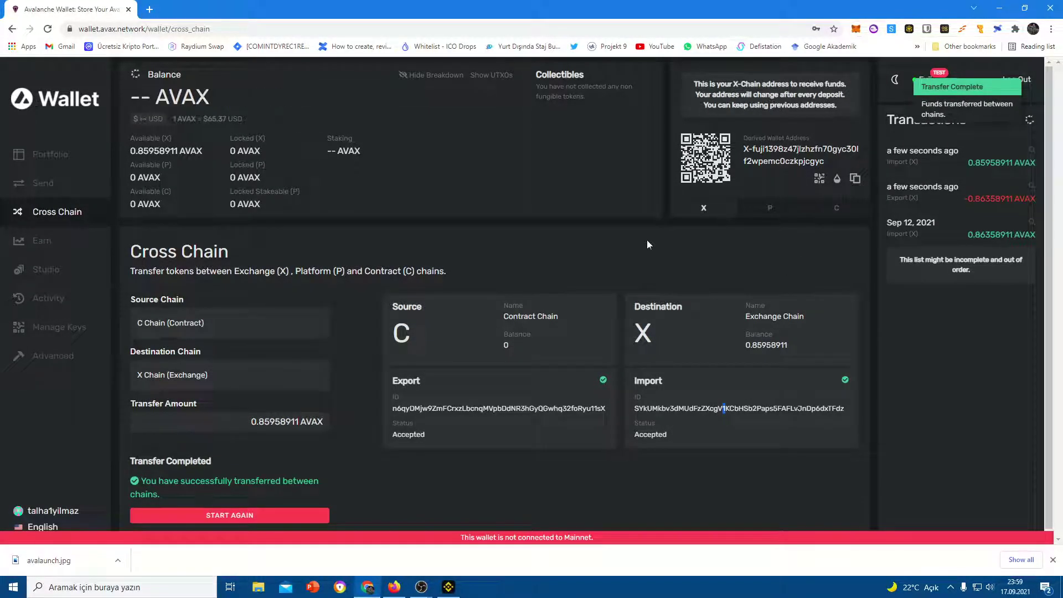
{"action": "scroll", "coordinate": [637, 247], "scroll_direction": "down", "scroll_amount": 1}
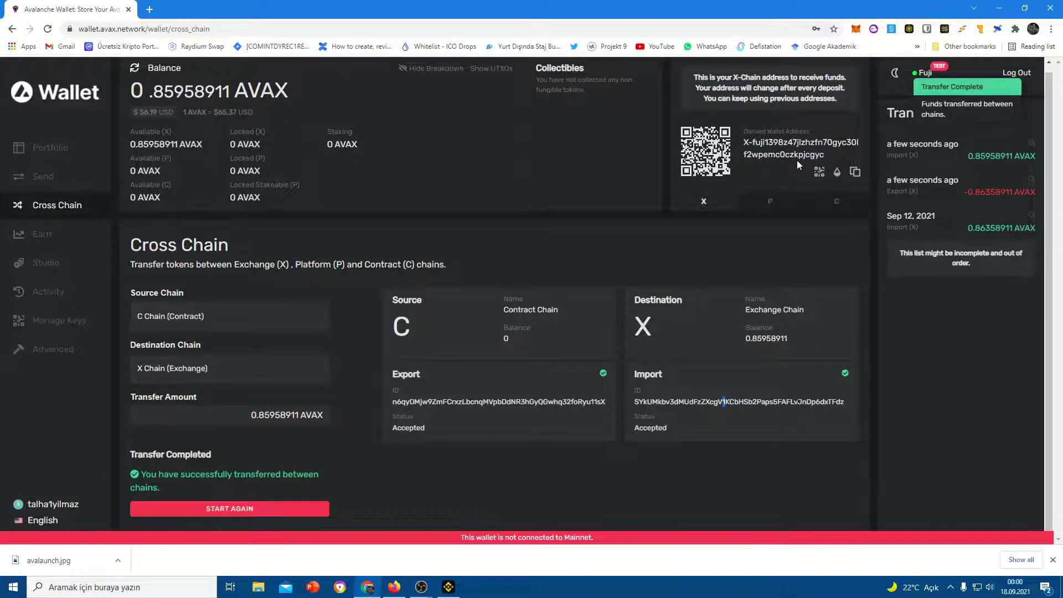
{"action": "left_click", "coordinate": [163, 317]}
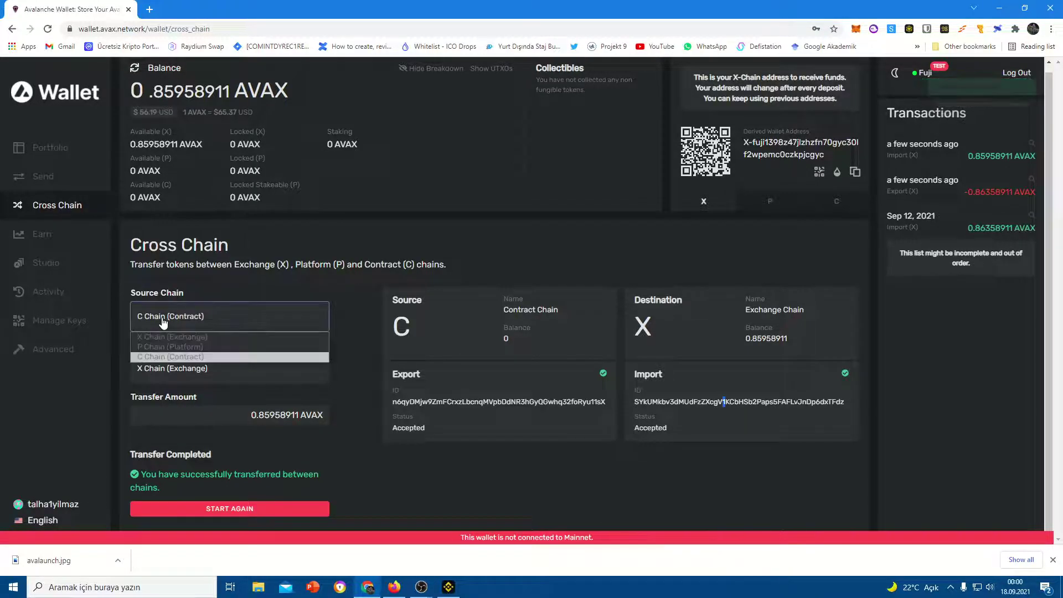
{"action": "left_click", "coordinate": [164, 356]}
{"action": "left_click", "coordinate": [51, 181]}
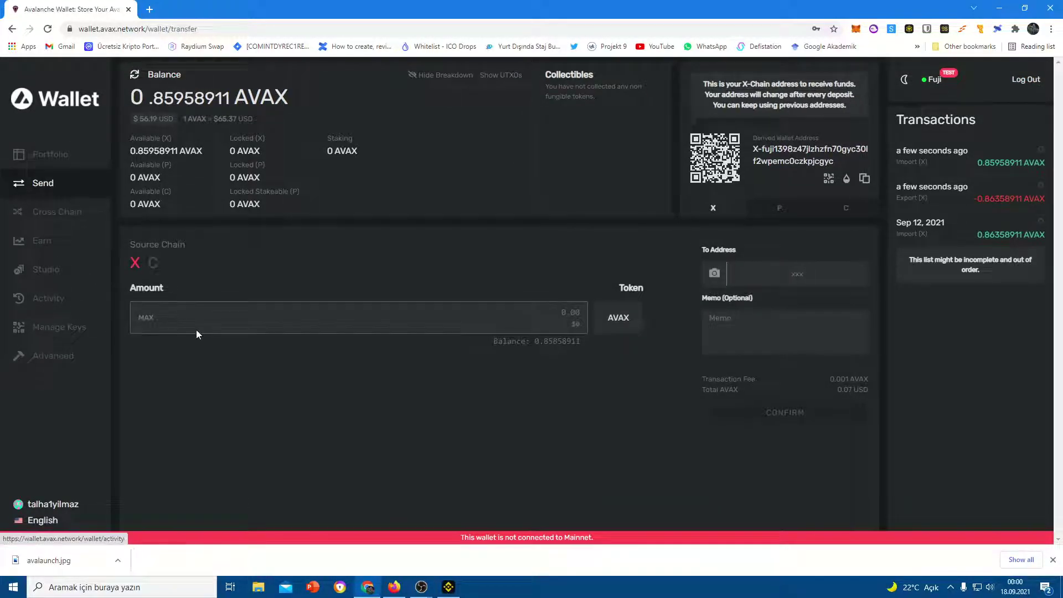
Preview a C-Chain send of the full AVAX balance without sending, then go back
{"action": "left_click", "coordinate": [152, 263]}
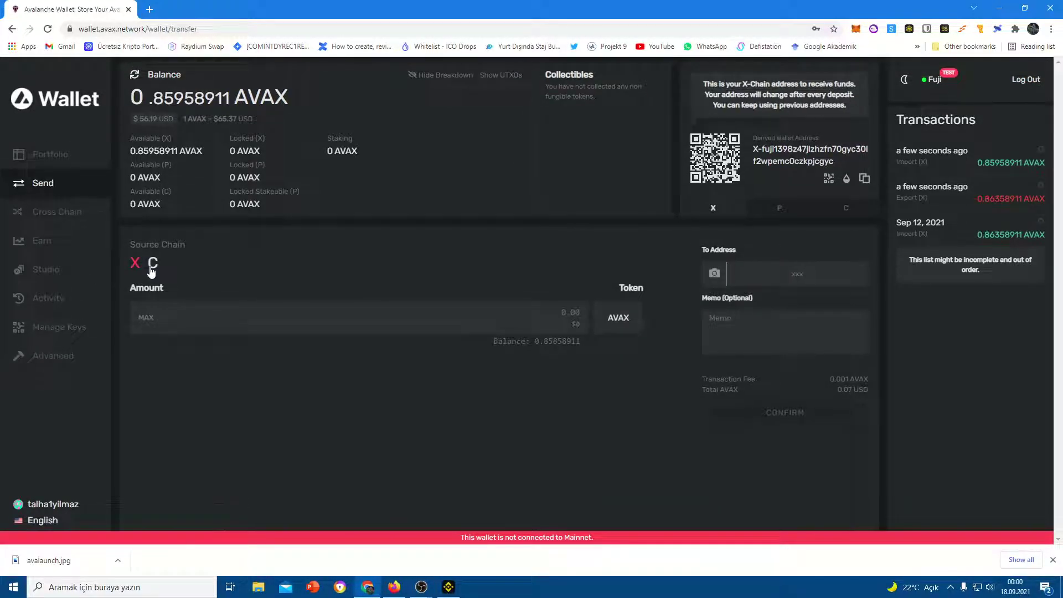
{"action": "left_click", "coordinate": [607, 327]}
{"action": "left_click", "coordinate": [626, 275]}
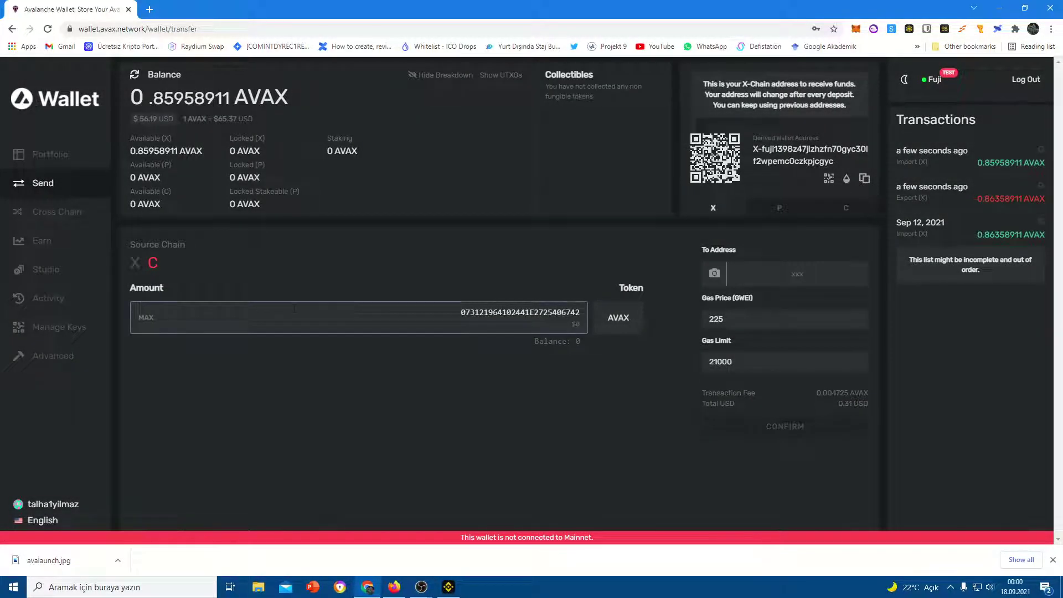
{"action": "left_click", "coordinate": [146, 321]}
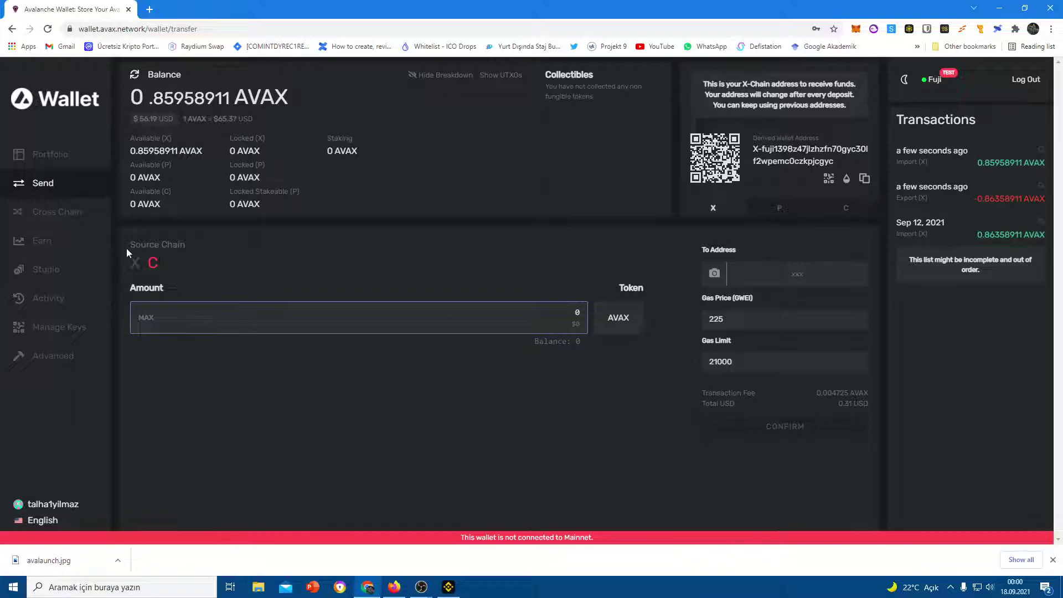
{"action": "left_click", "coordinate": [853, 201]}
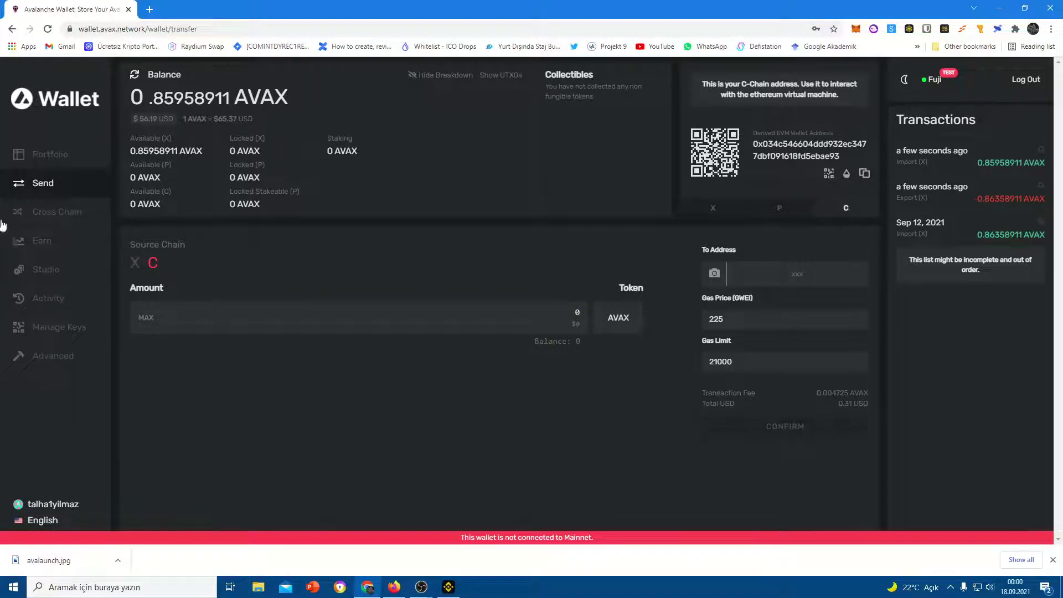
{"action": "left_click", "coordinate": [38, 213]}
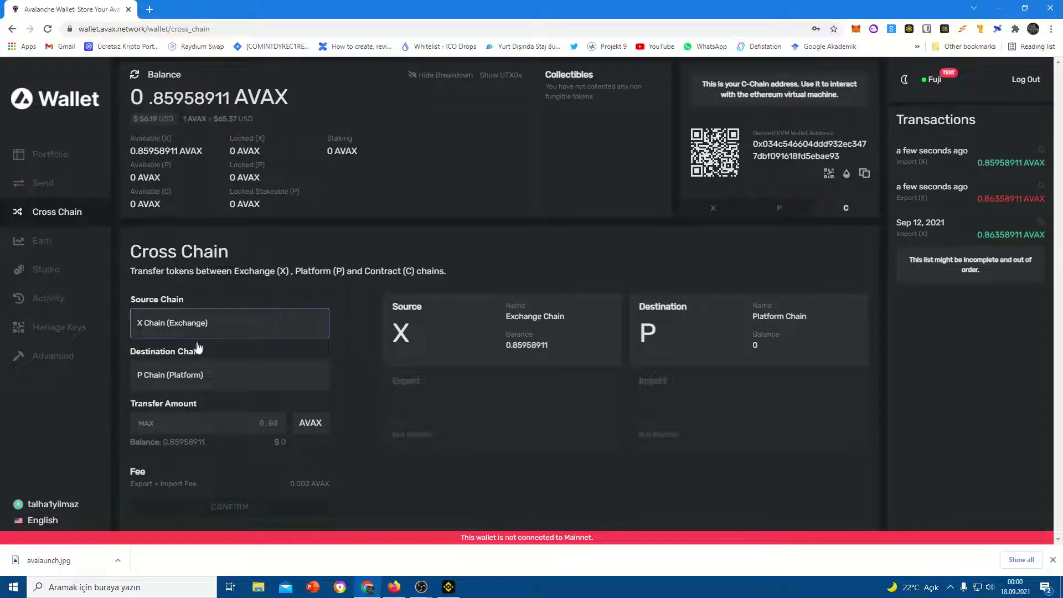
Transfer the whole 0.85758911 AVAX balance from X Chain to C Chain
{"action": "left_click", "coordinate": [151, 379]}
{"action": "left_click", "coordinate": [152, 406]}
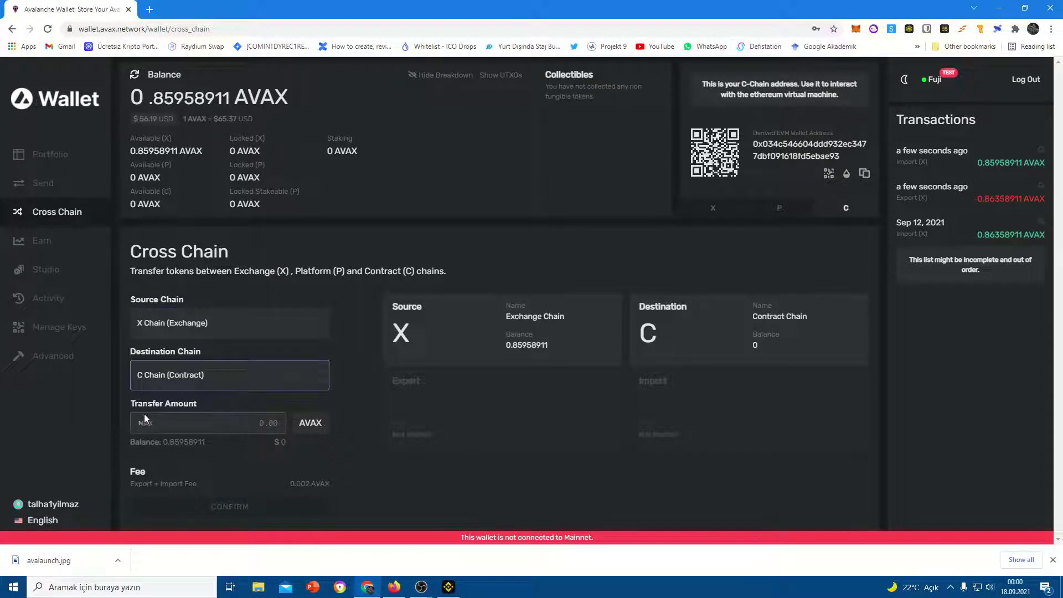
{"action": "left_click", "coordinate": [145, 422]}
{"action": "left_click", "coordinate": [265, 507]}
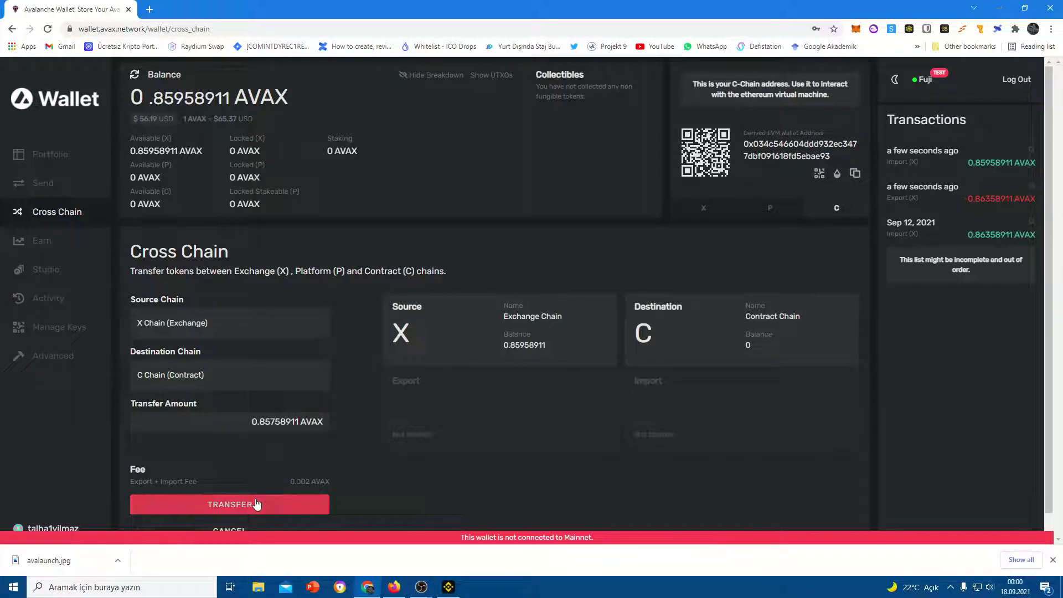
{"action": "left_click", "coordinate": [255, 501]}
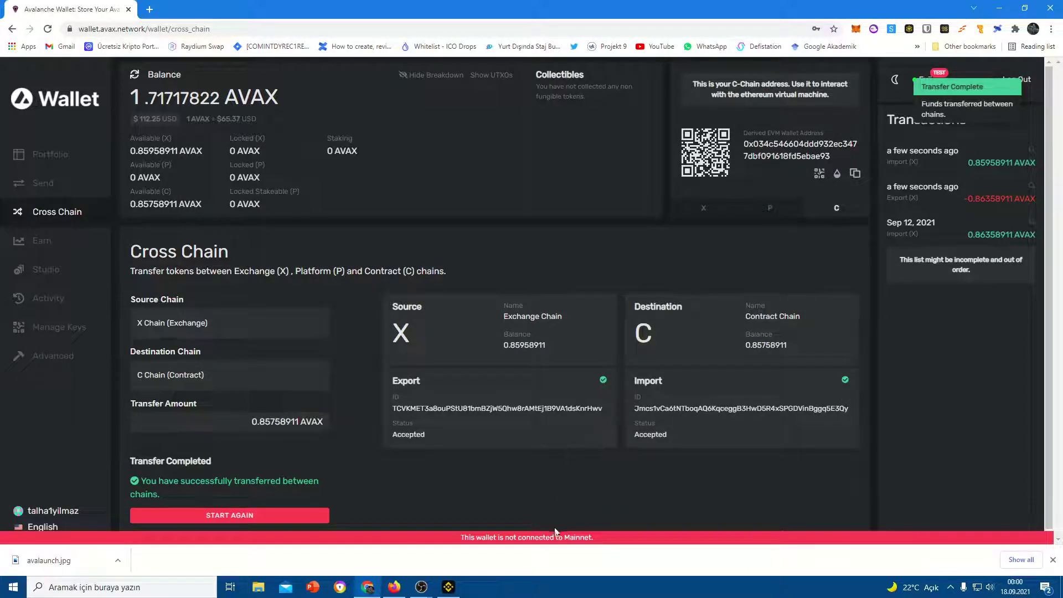
{"action": "left_click", "coordinate": [25, 183]}
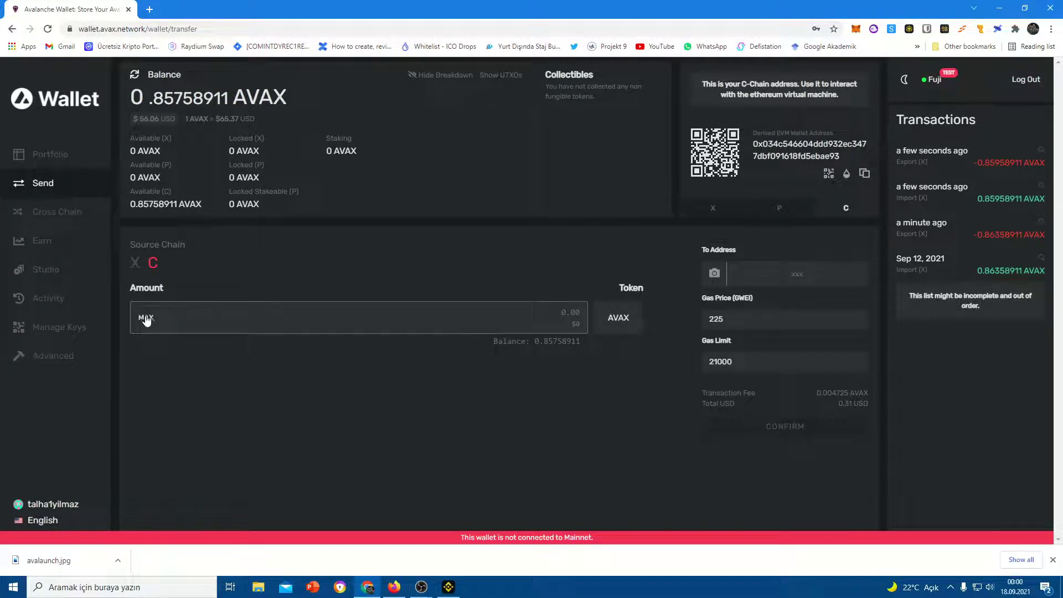
Address the C-Chain send to the pasted MetaMask address with an amount of 0.25 AVAX
{"action": "left_click", "coordinate": [145, 317]}
{"action": "left_click", "coordinate": [761, 269]}
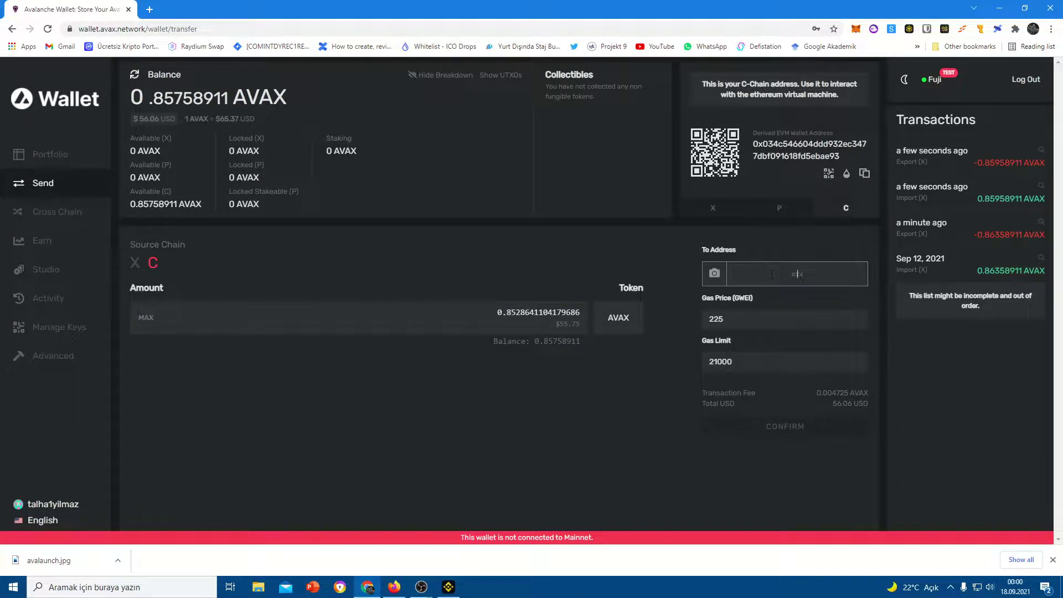
{"action": "key", "text": "ctrl+v"}
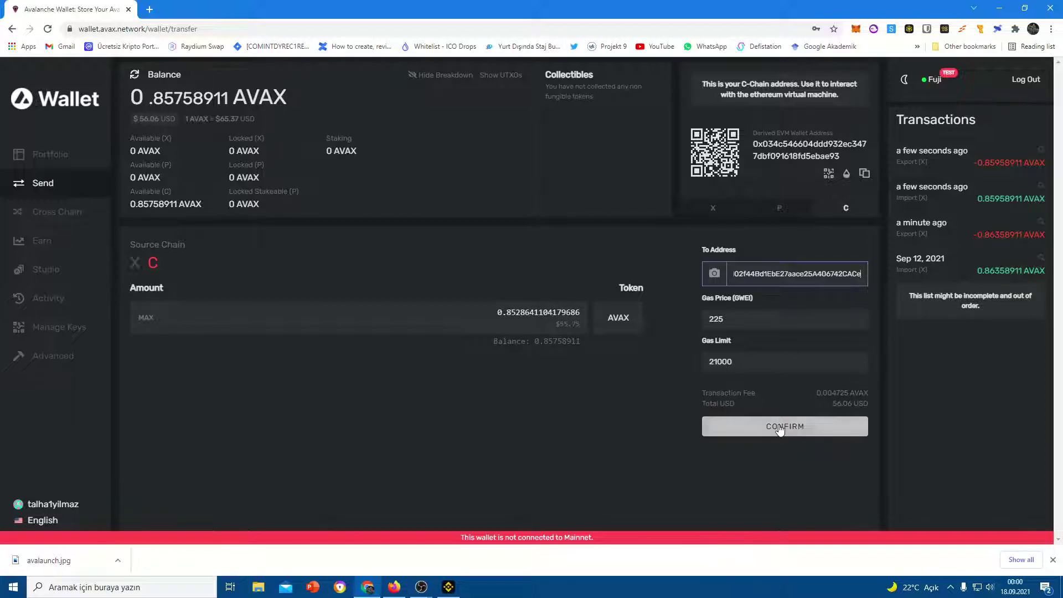
{"action": "left_click_drag", "start_coordinate": [552, 314], "coordinate": [454, 309]}
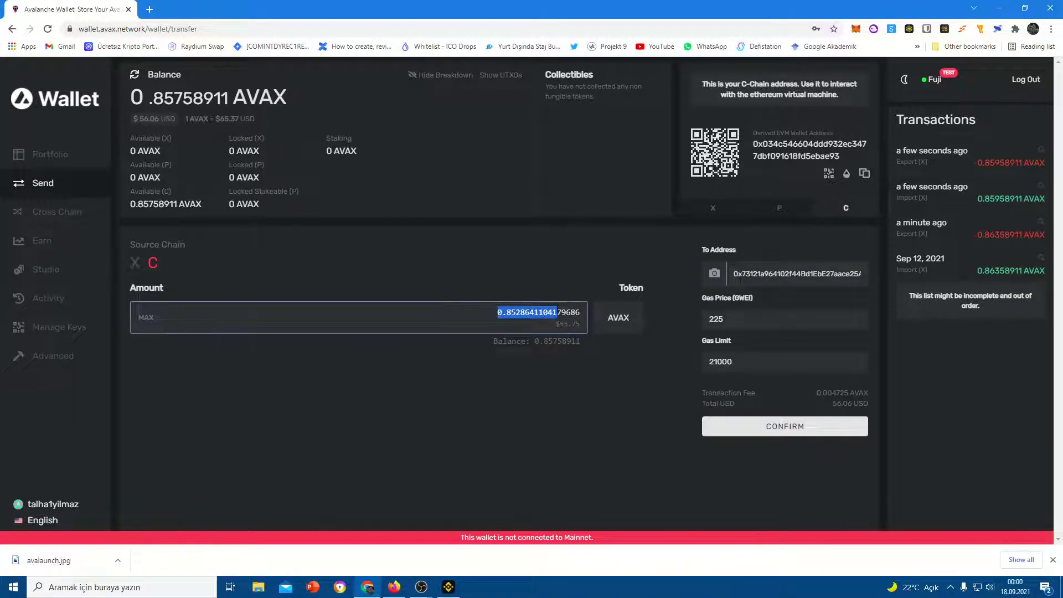
{"action": "double_click", "coordinate": [557, 311]}
{"action": "type", "text": "0.1"}
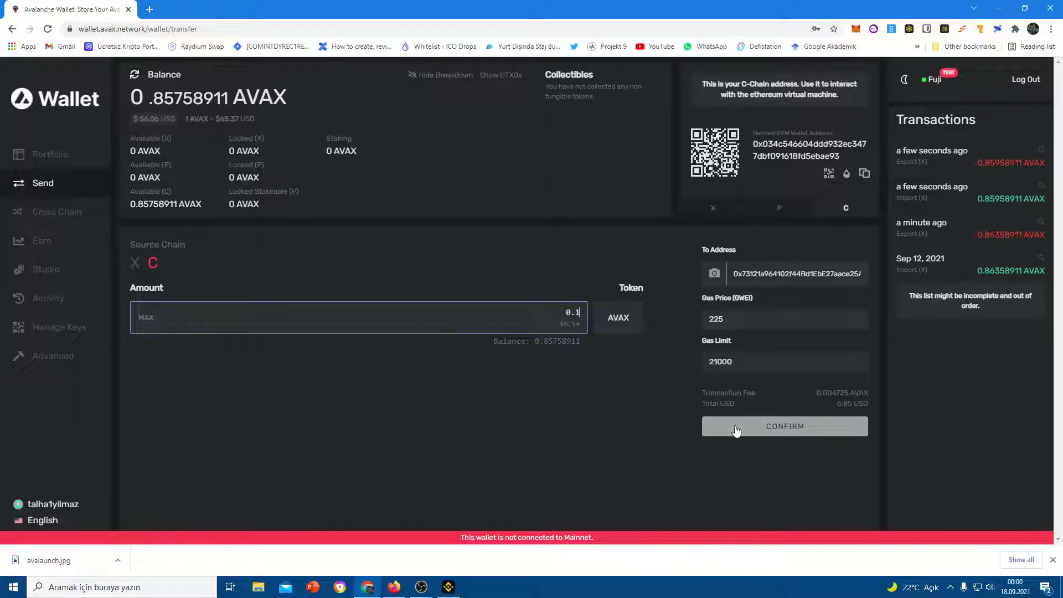
{"action": "key", "text": "BackSpace"}
{"action": "type", "text": "25"}
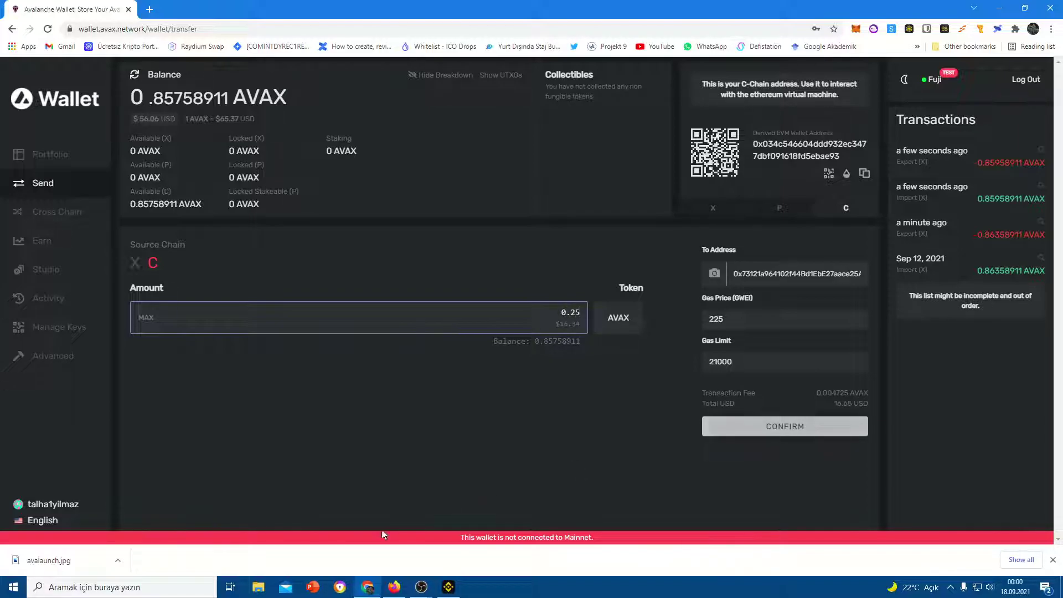
Check MetaMask in Firefox, then confirm and send the 0.25 AVAX transaction
{"action": "left_click", "coordinate": [393, 587]}
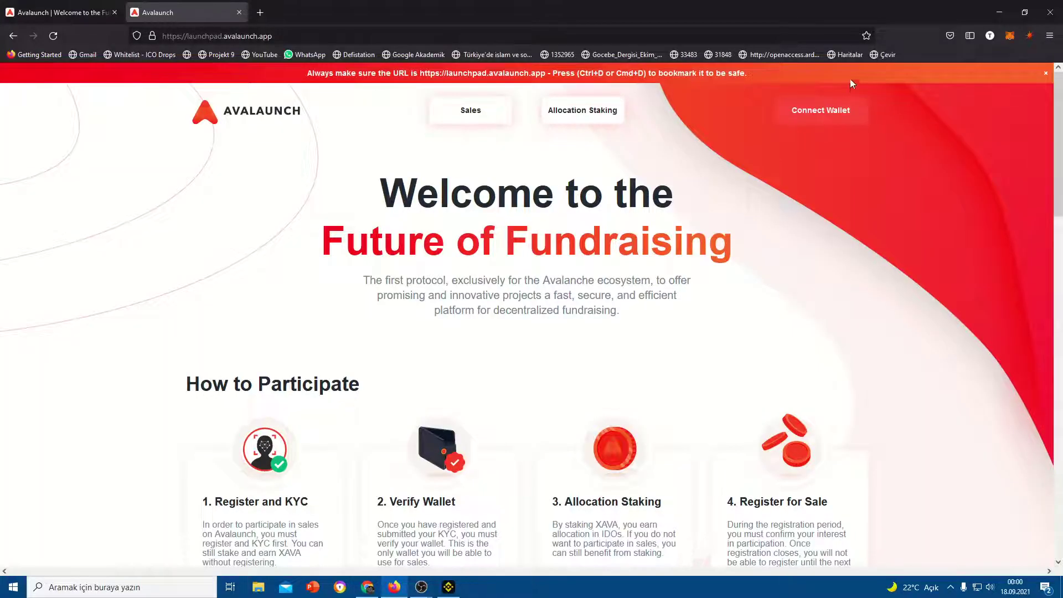
{"action": "left_click", "coordinate": [1010, 36]}
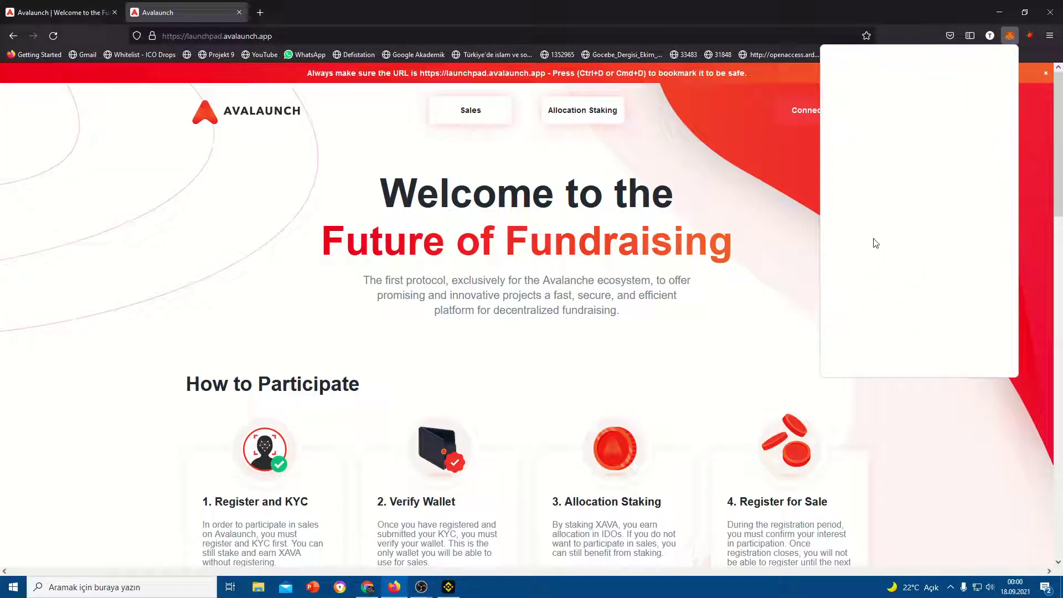
{"action": "key", "text": "alt+Tab"}
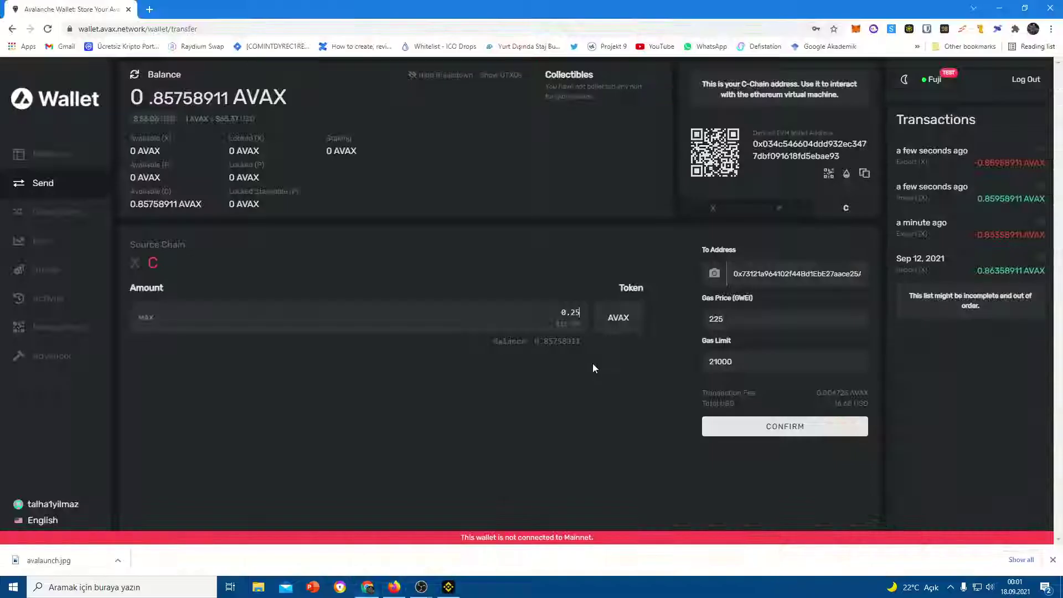
{"action": "left_click", "coordinate": [748, 427]}
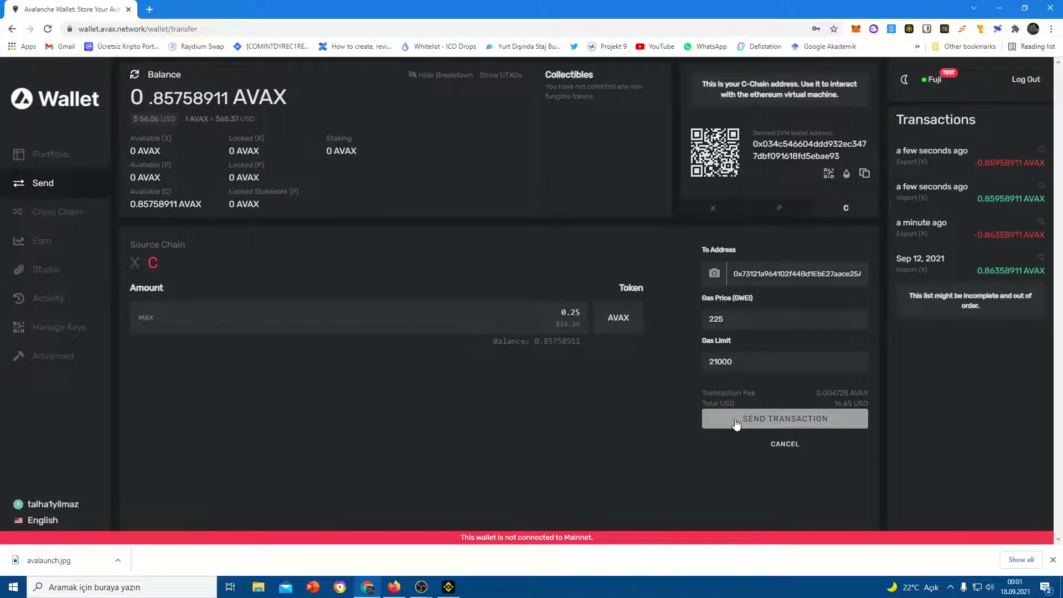
{"action": "left_click", "coordinate": [737, 424]}
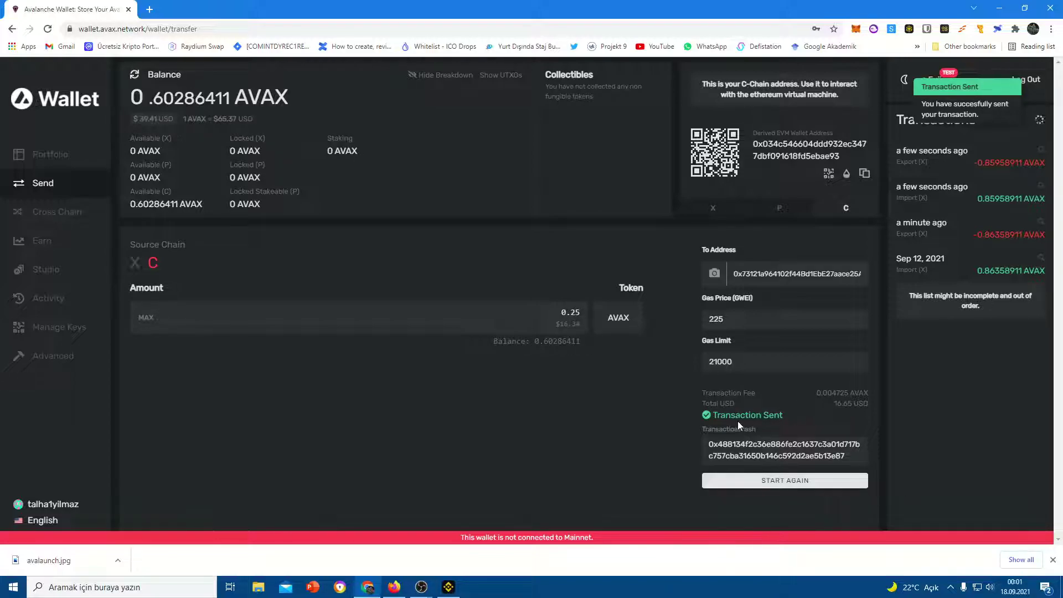
{"action": "left_click_drag", "start_coordinate": [823, 393], "coordinate": [853, 404]}
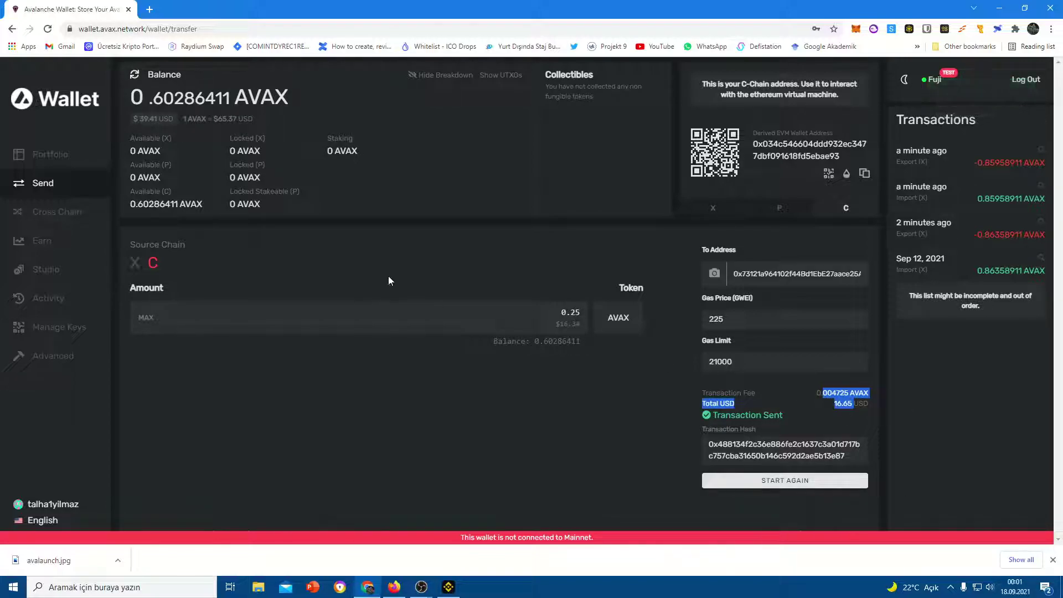
{"action": "key", "text": "alt+Tab"}
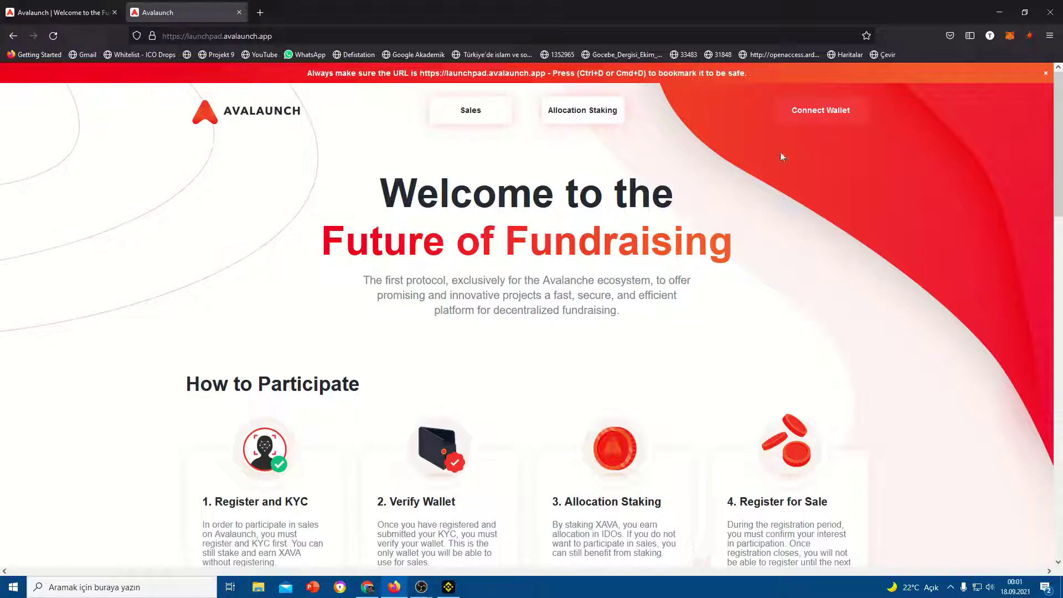
Switch MetaMask from Avalanche C-Chain TESTNET to Avalanche Mainnet C-Chain and close it
{"action": "left_click", "coordinate": [1010, 36]}
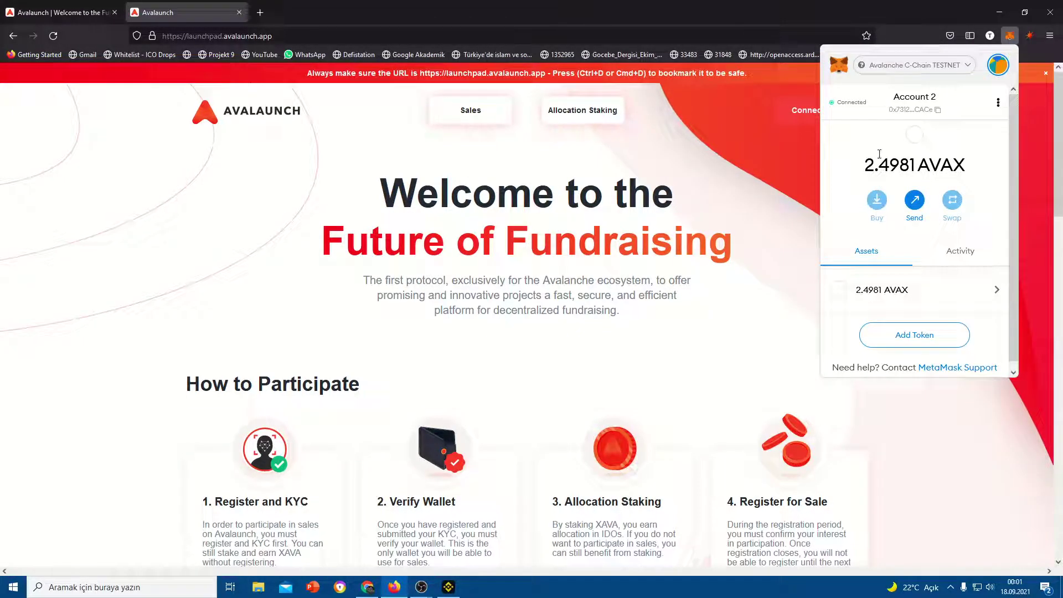
{"action": "left_click", "coordinate": [278, 192]}
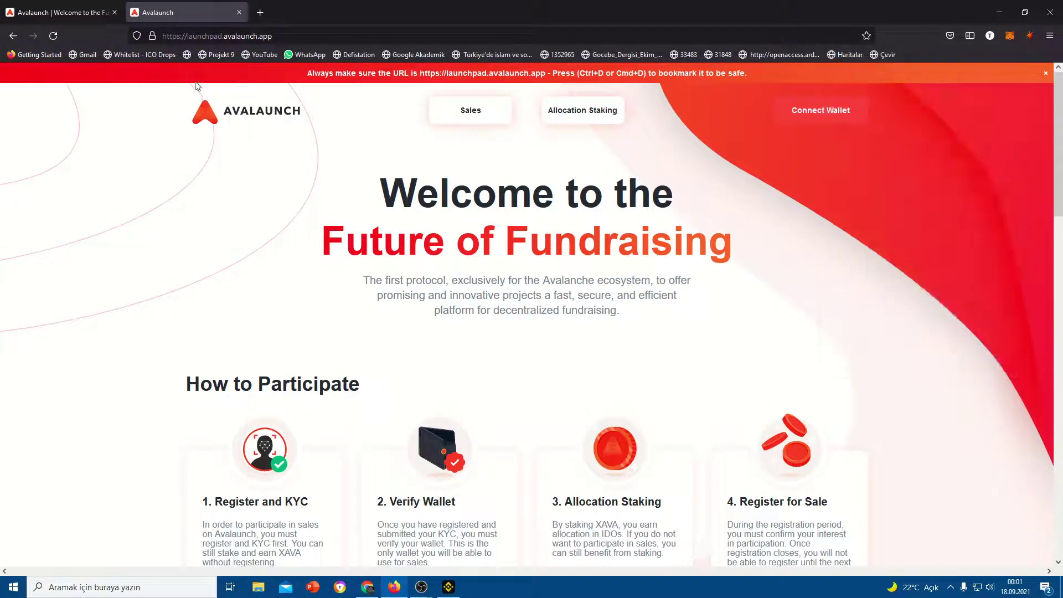
{"action": "left_click", "coordinate": [1010, 35]}
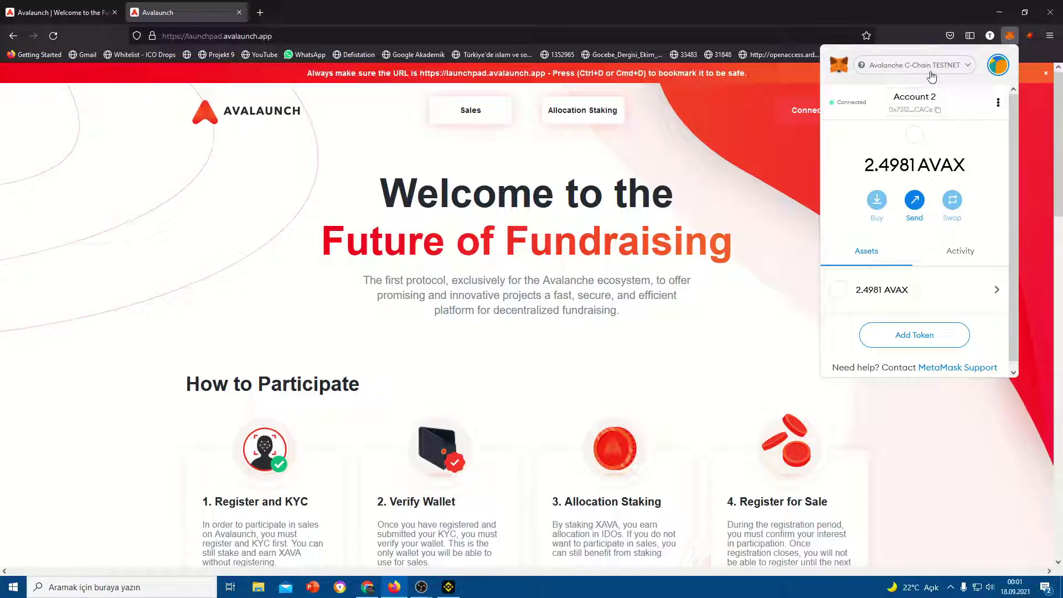
{"action": "left_click", "coordinate": [930, 64]}
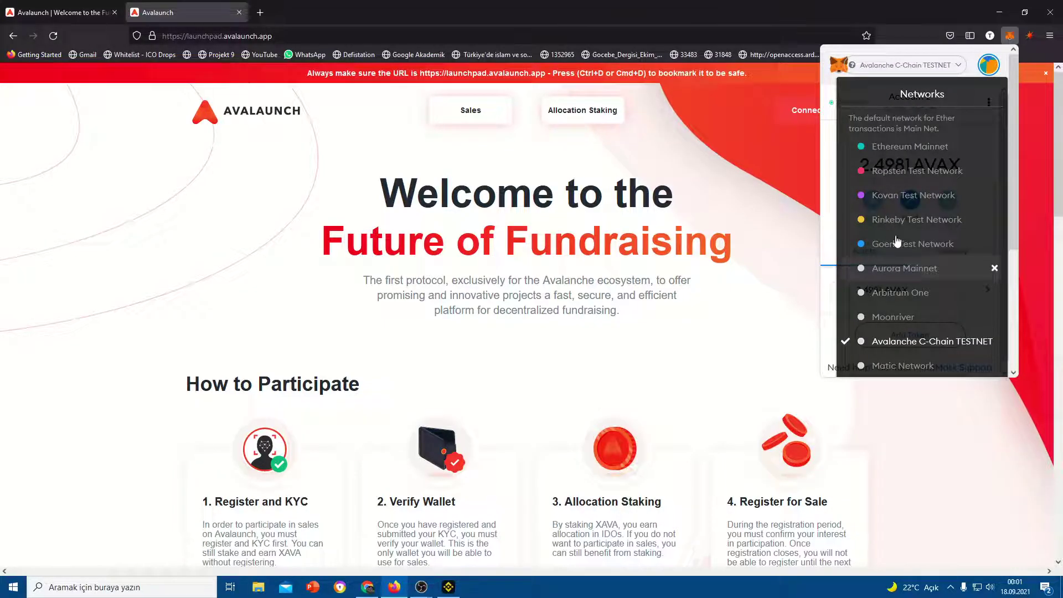
{"action": "scroll", "coordinate": [897, 249], "scroll_direction": "down", "scroll_amount": 3}
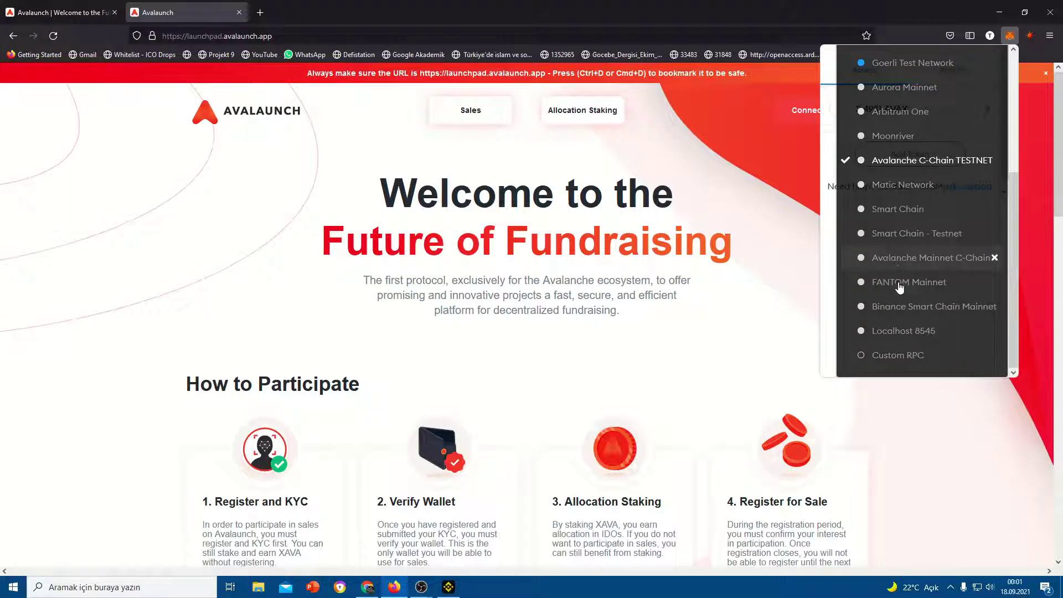
{"action": "left_click", "coordinate": [897, 265]}
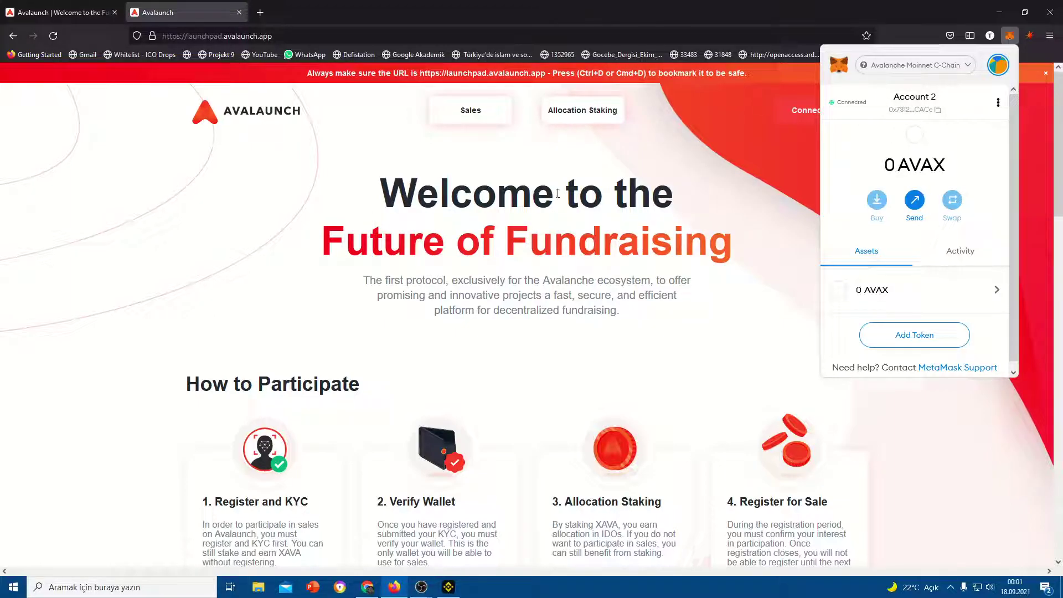
{"action": "key", "text": "Escape"}
{"action": "scroll", "coordinate": [463, 356], "scroll_direction": "down", "scroll_amount": 5}
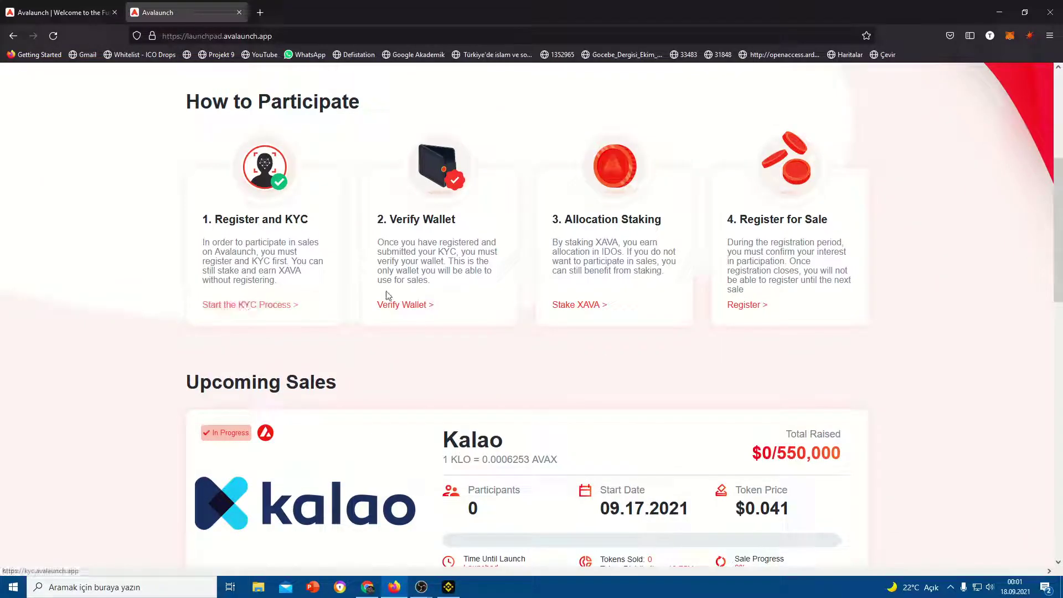
Open Avalaunch's XAVA Allocation Staking page
{"action": "left_click", "coordinate": [394, 314]}
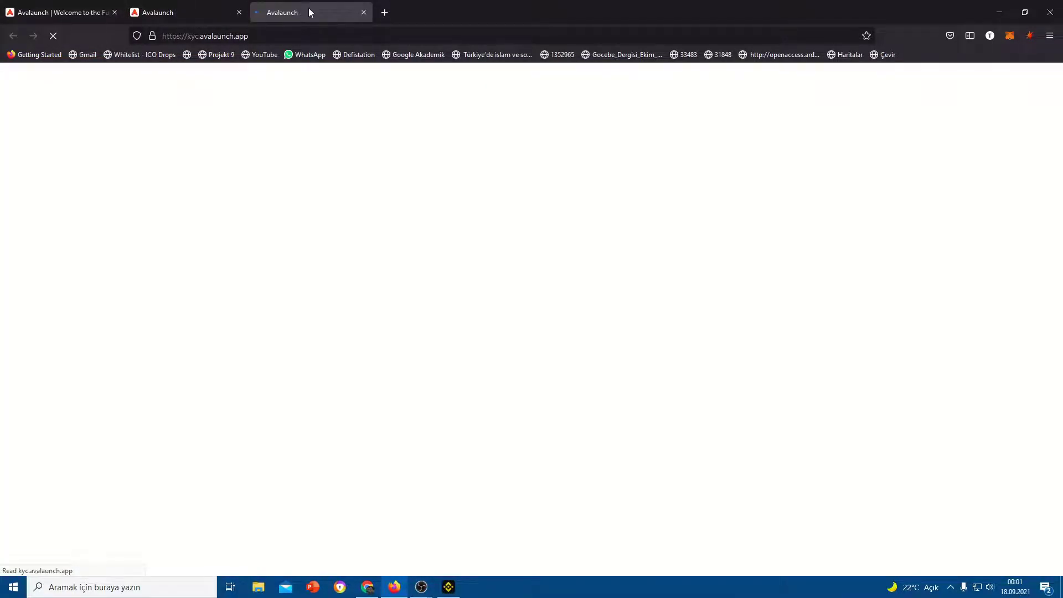
{"action": "left_click", "coordinate": [563, 306]}
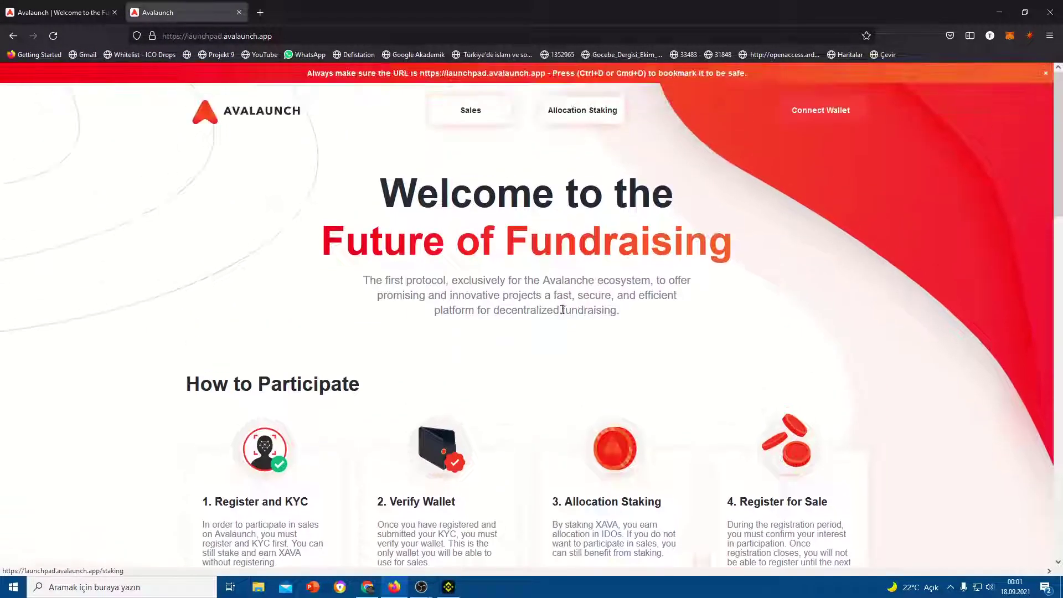
{"action": "left_click", "coordinate": [591, 106]}
{"action": "scroll", "coordinate": [510, 408], "scroll_direction": "down", "scroll_amount": 4}
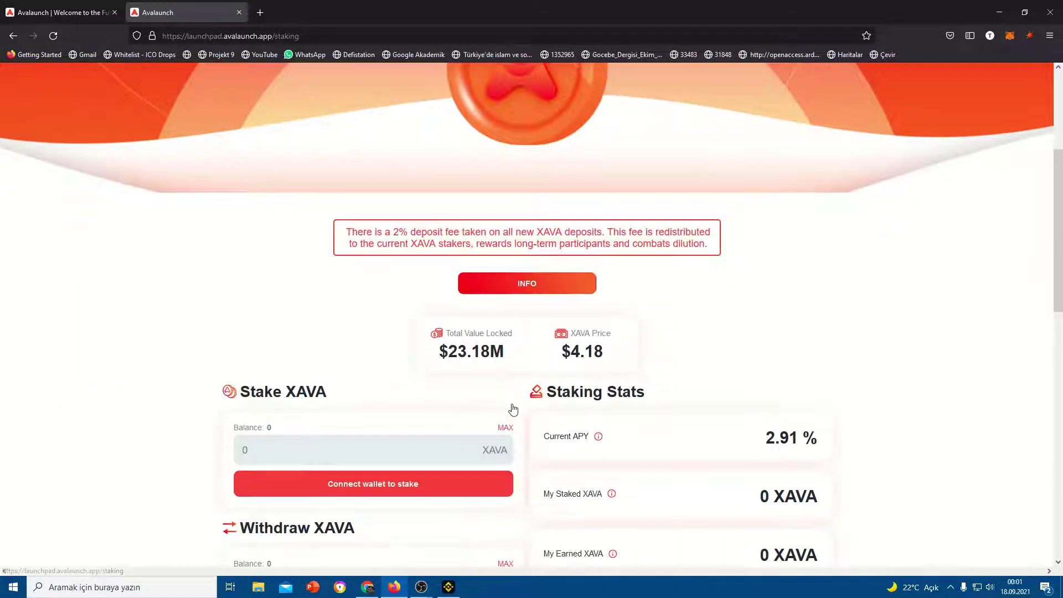
{"action": "scroll", "coordinate": [334, 404], "scroll_direction": "down", "scroll_amount": 2}
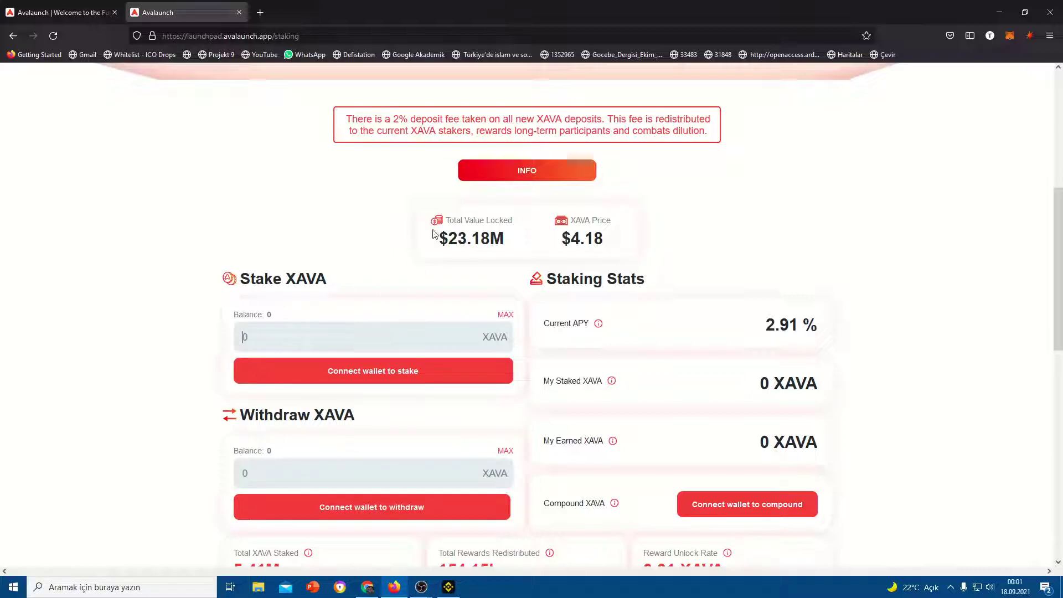
Copy the red 2% deposit fee notice text
{"action": "triple_click", "coordinate": [526, 130]}
{"action": "key", "text": "ctrl+c"}
{"action": "right_click", "coordinate": [527, 129]}
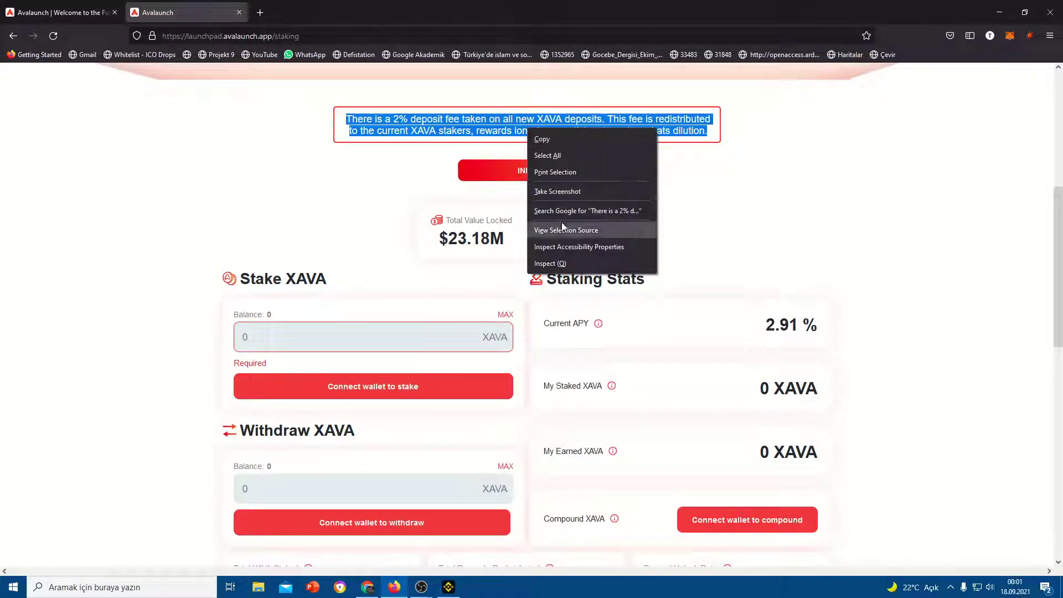
{"action": "left_click", "coordinate": [534, 139]}
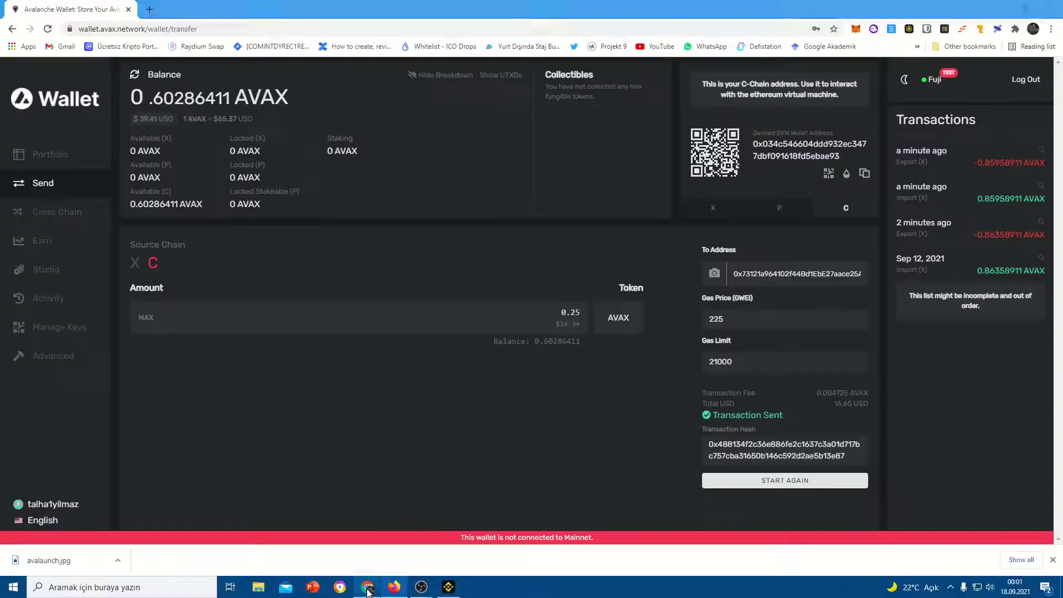
{"action": "left_click", "coordinate": [367, 587]}
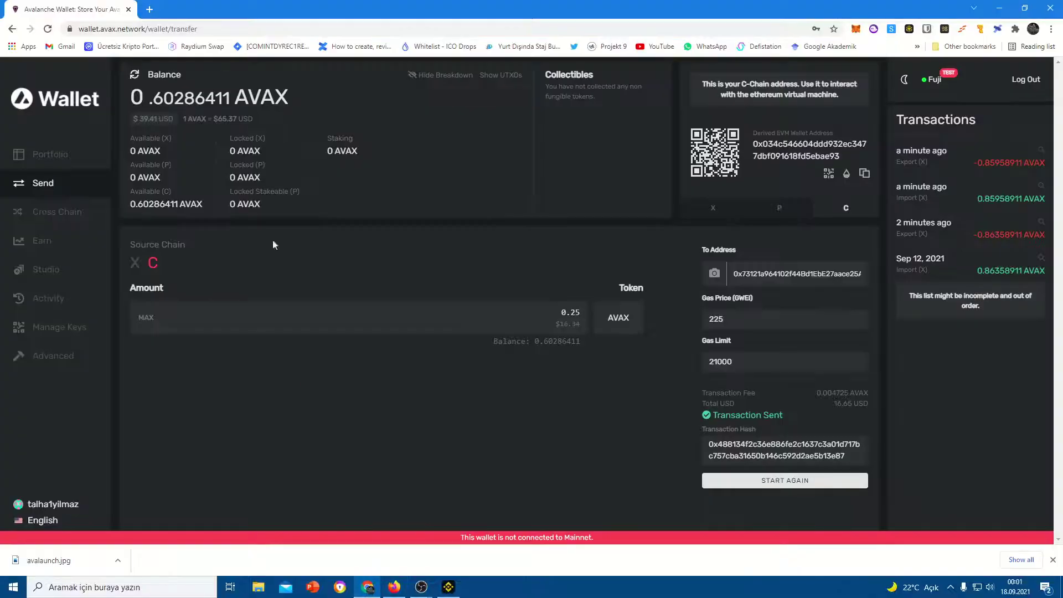
Search Google for 'ÇEVİRİ' in a new tab
{"action": "left_click", "coordinate": [149, 9]}
{"action": "type", "text": "ÇEVİRİ"}
{"action": "key", "text": "Return"}
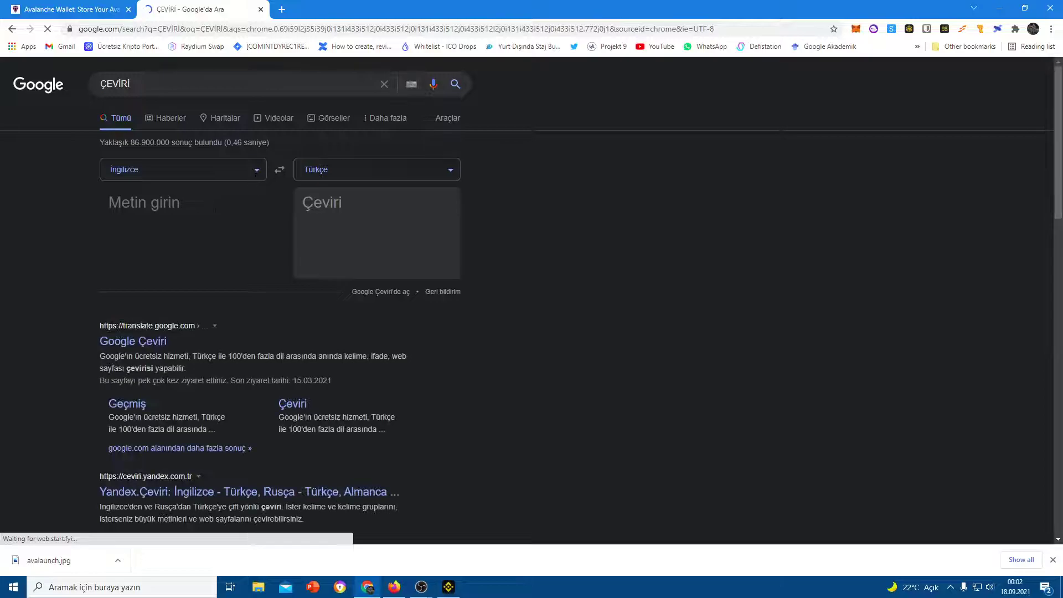
Paste the 2% fee notice into the translator to get it in Turkish
{"action": "left_click", "coordinate": [215, 209]}
{"action": "key", "text": "ctrl+v"}
{"action": "key", "text": "ctrl+a"}
{"action": "left_click", "coordinate": [197, 222]}
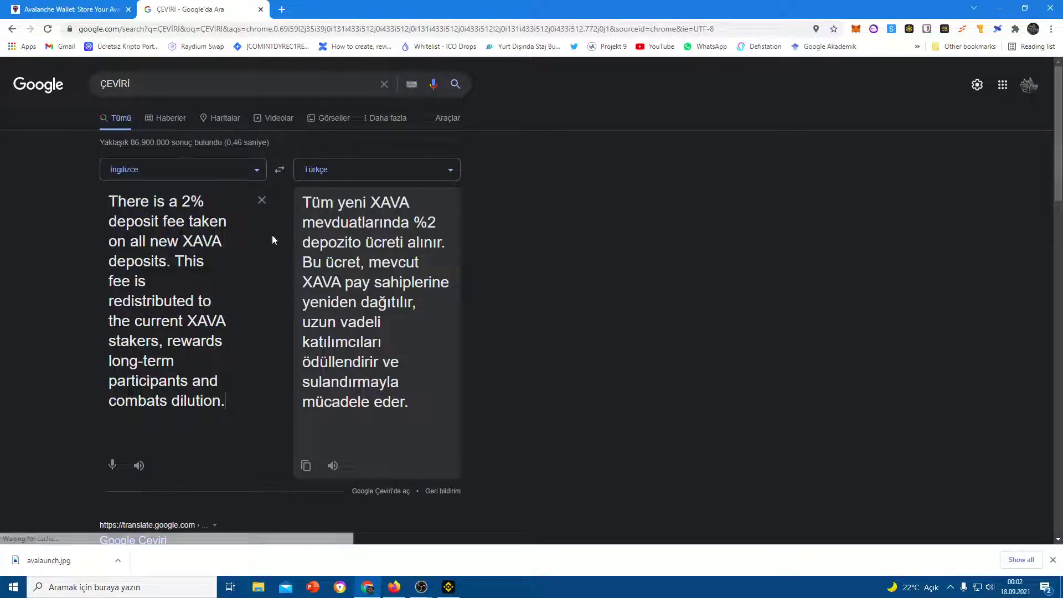
{"action": "scroll", "coordinate": [271, 235], "scroll_direction": "down", "scroll_amount": 2}
{"action": "scroll", "coordinate": [437, 197], "scroll_direction": "up", "scroll_amount": 1}
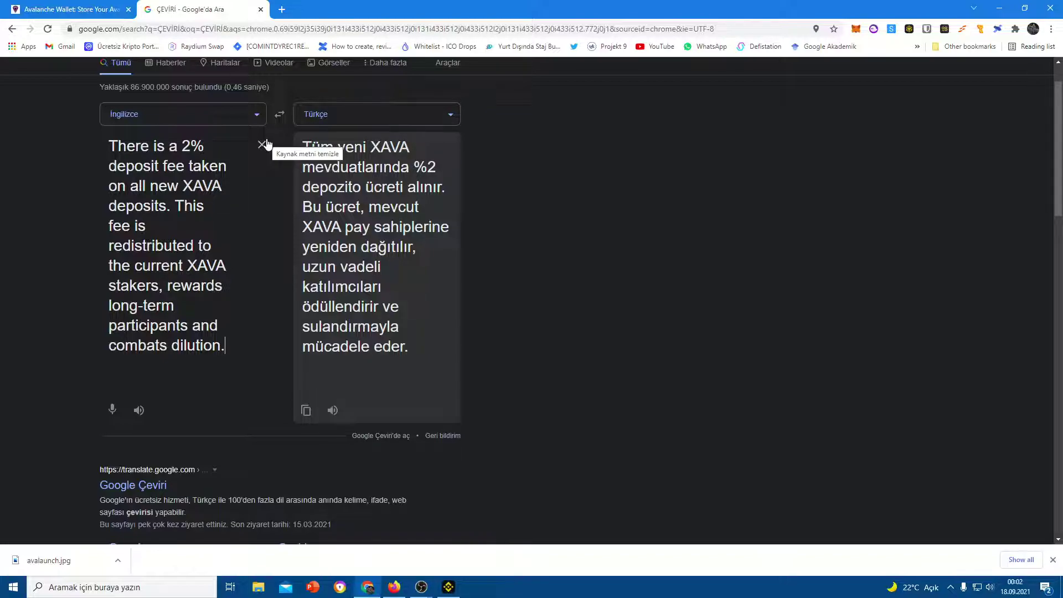
{"action": "left_click", "coordinate": [394, 587]}
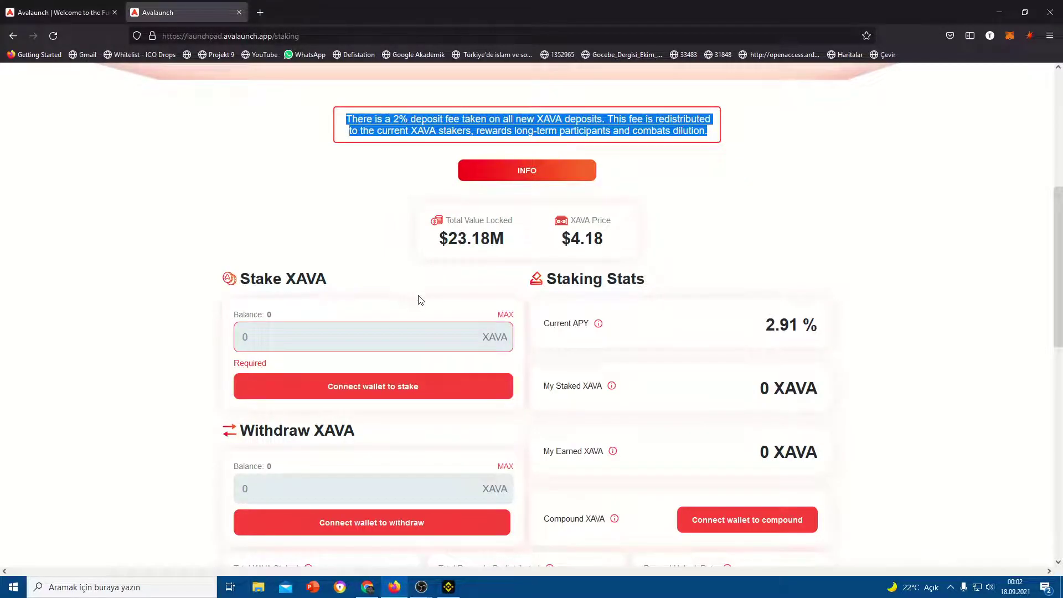
Connect the wallet on the Allocation Staking page and review the 2.91% APY staking stats
{"action": "left_click", "coordinate": [429, 332]}
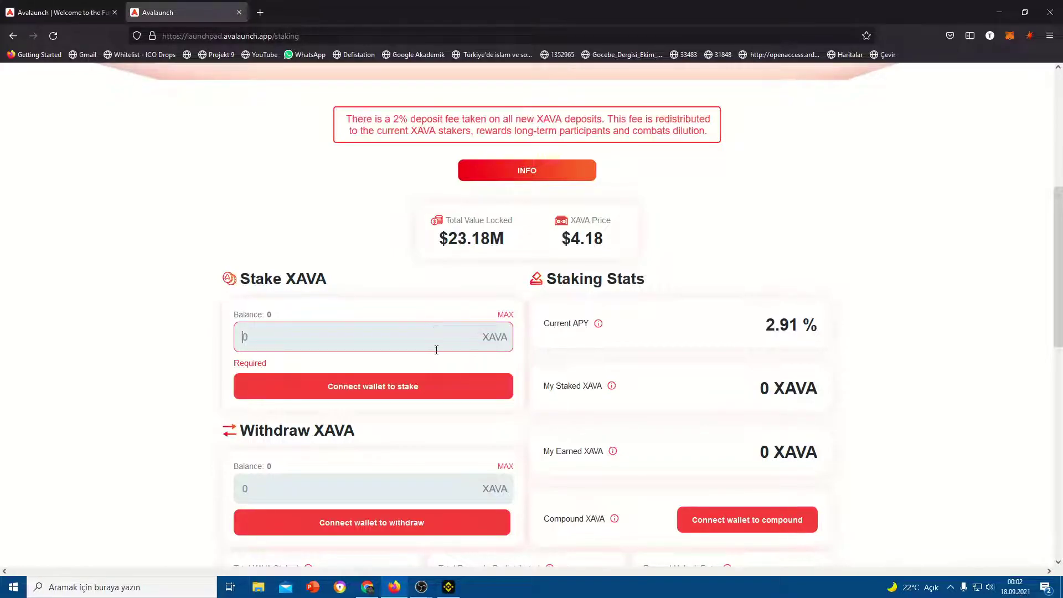
{"action": "left_click", "coordinate": [379, 386]}
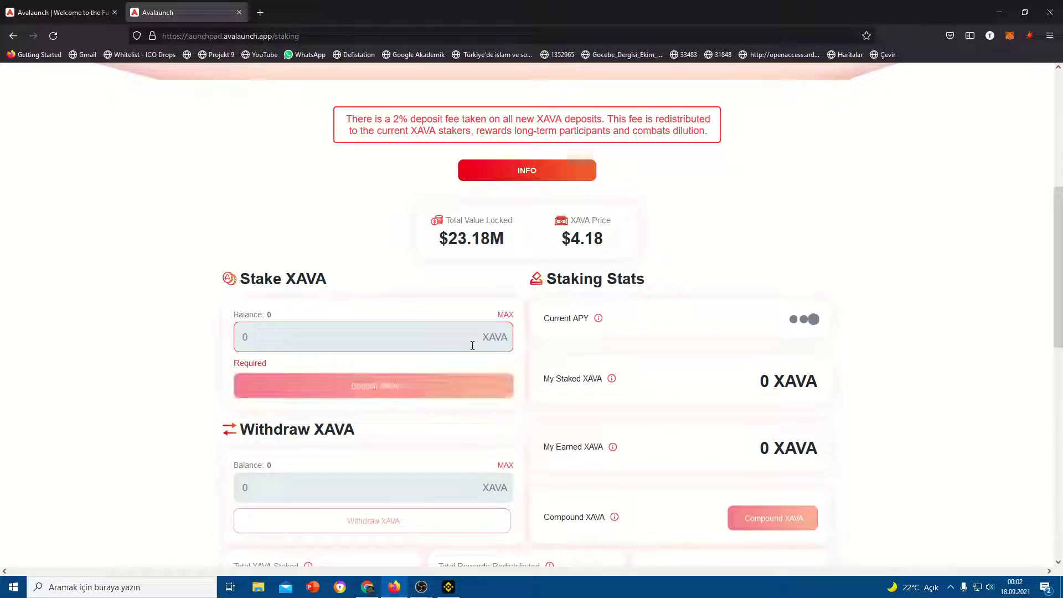
{"action": "scroll", "coordinate": [439, 370], "scroll_direction": "down", "scroll_amount": 6}
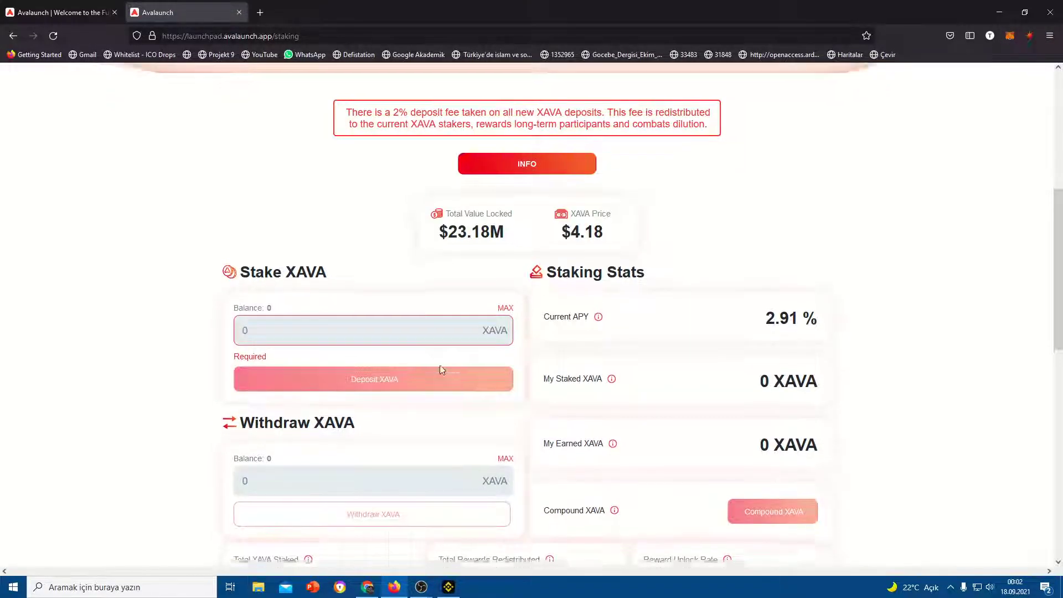
{"action": "scroll", "coordinate": [608, 268], "scroll_direction": "up", "scroll_amount": 4}
{"action": "scroll", "coordinate": [608, 268], "scroll_direction": "down", "scroll_amount": 1}
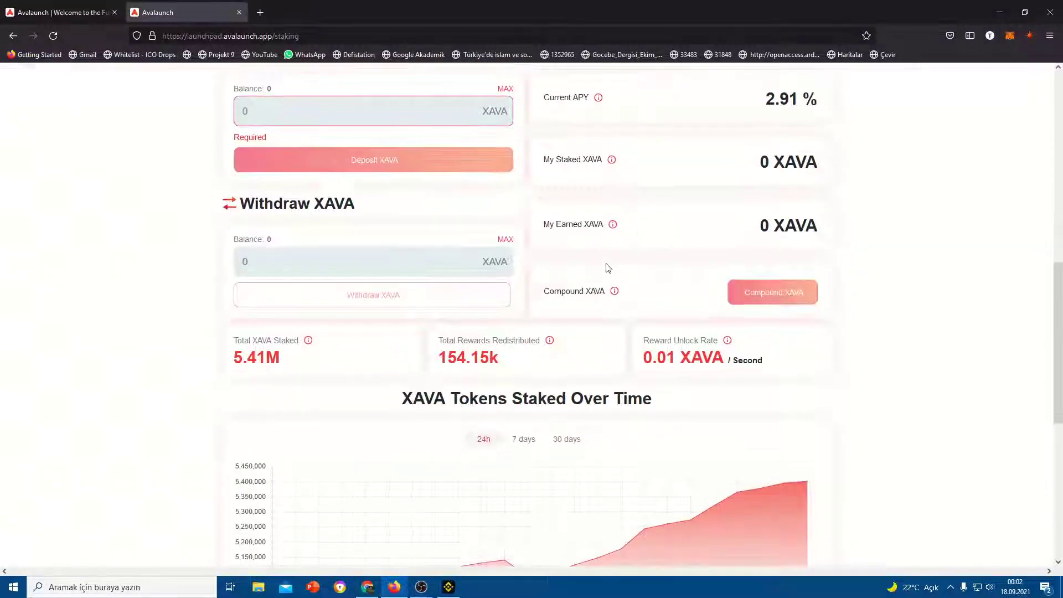
{"action": "scroll", "coordinate": [608, 266], "scroll_direction": "up", "scroll_amount": 9}
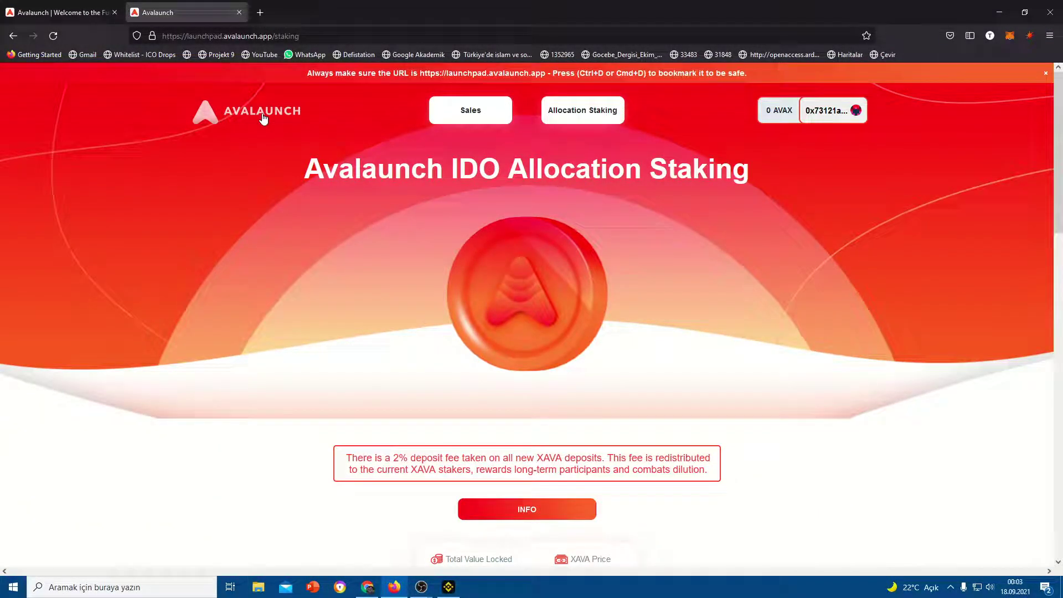
{"action": "left_click", "coordinate": [261, 114]}
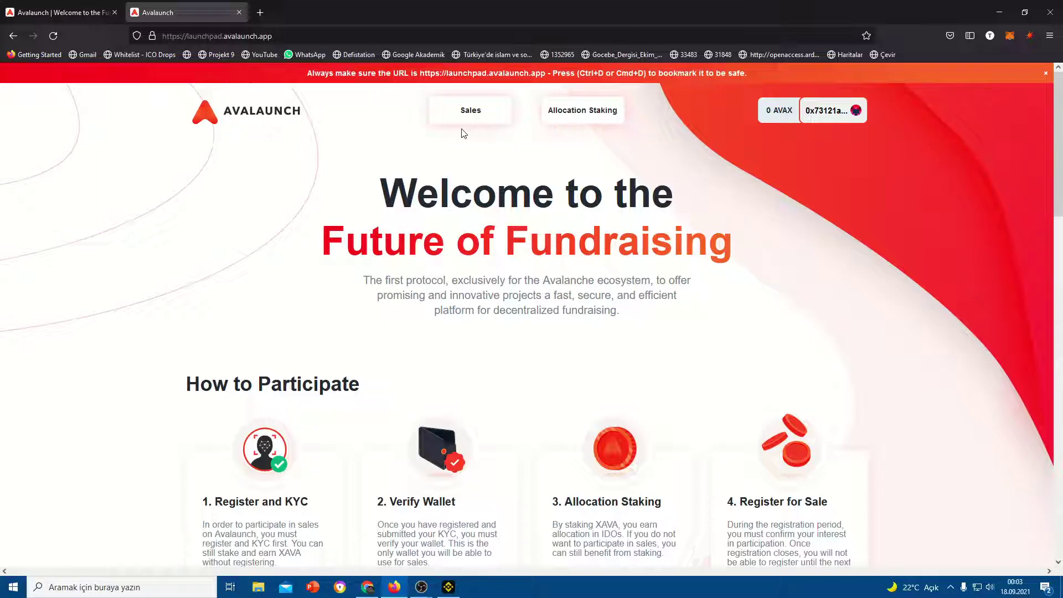
Scroll to Upcoming Sales and open the Kalao sale's project page
{"action": "scroll", "coordinate": [464, 137], "scroll_direction": "down", "scroll_amount": 8}
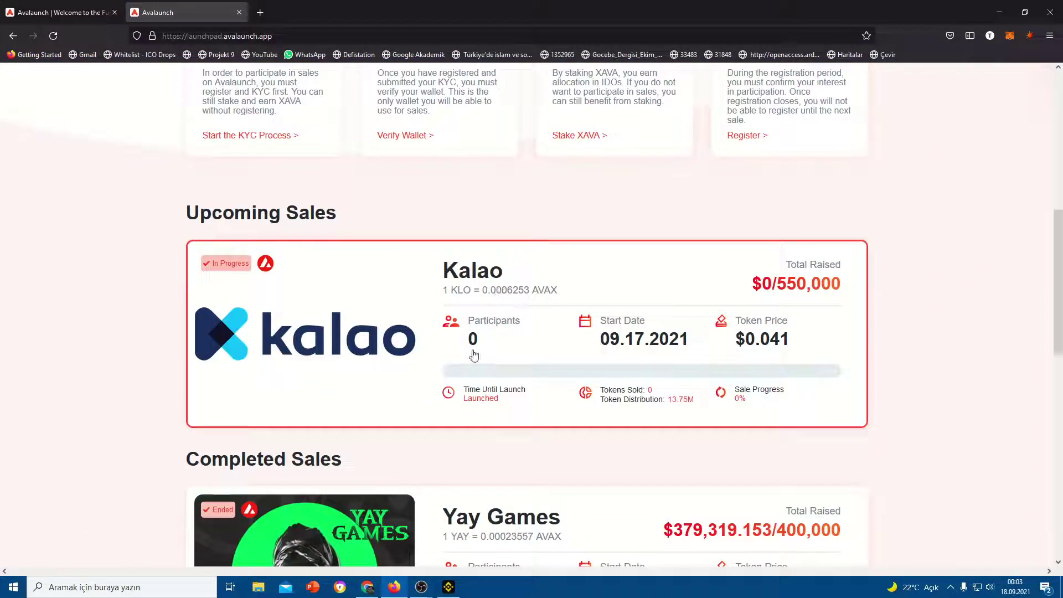
{"action": "left_click", "coordinate": [439, 337]}
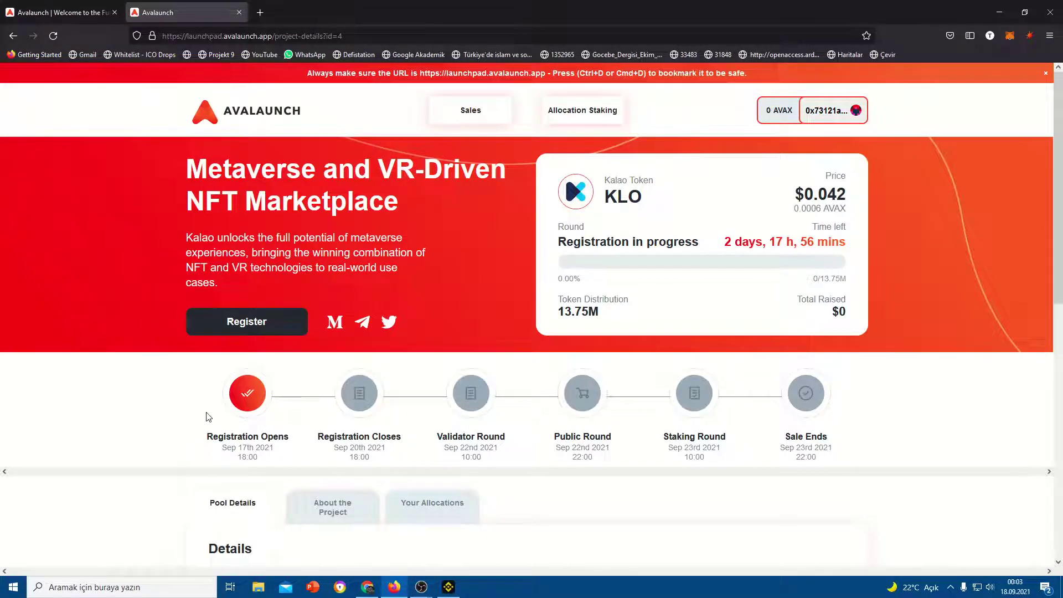
Check the Kalao sale's Your Allocations tab, which shows no allocations for this account
{"action": "scroll", "coordinate": [235, 407], "scroll_direction": "down", "scroll_amount": 3}
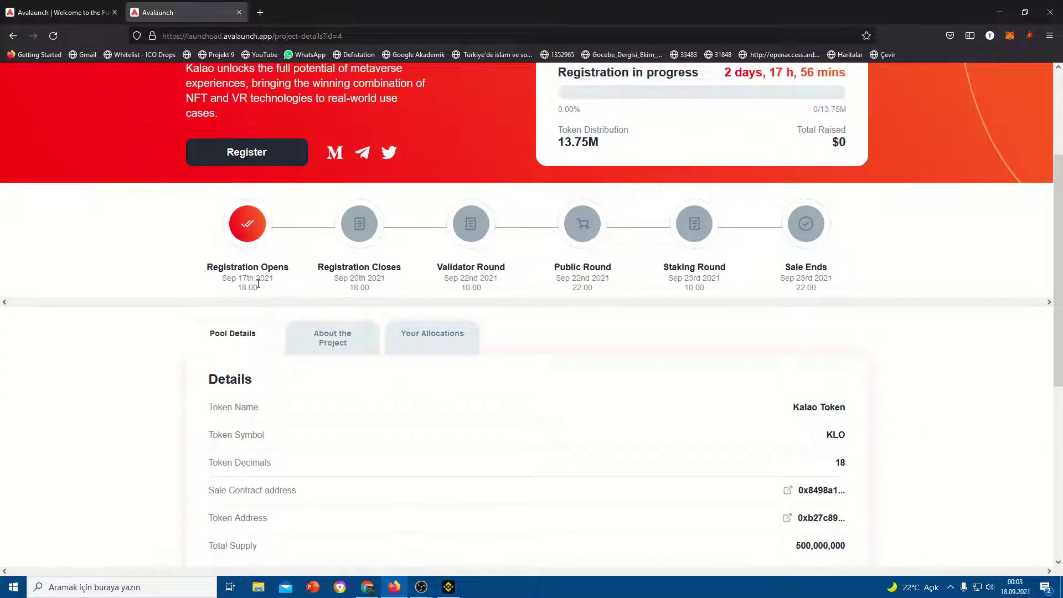
{"action": "scroll", "coordinate": [258, 283], "scroll_direction": "down", "scroll_amount": 4}
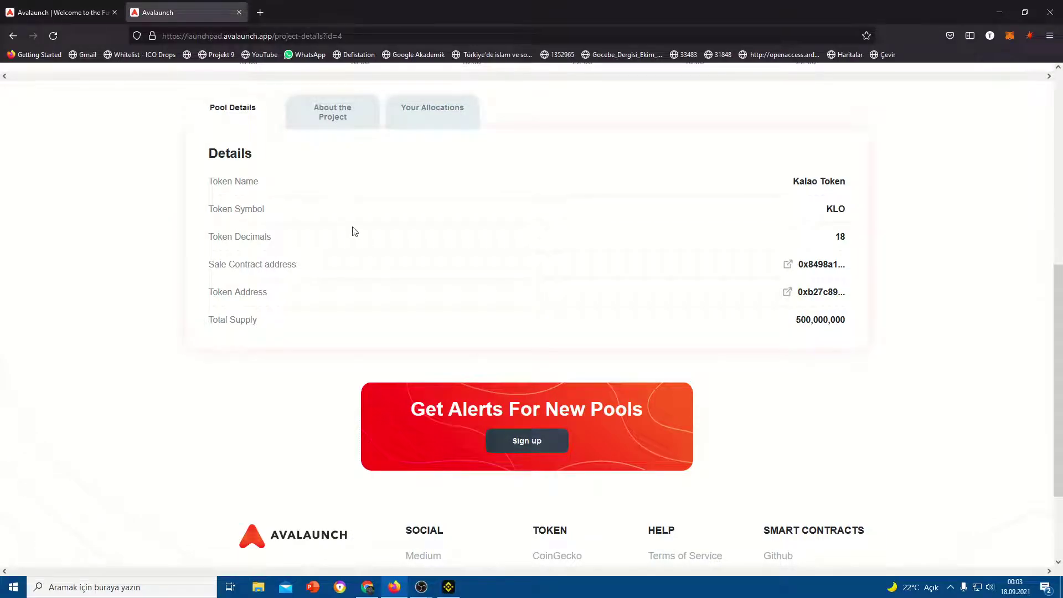
{"action": "scroll", "coordinate": [354, 232], "scroll_direction": "up", "scroll_amount": 2}
{"action": "scroll", "coordinate": [355, 284], "scroll_direction": "up", "scroll_amount": 1}
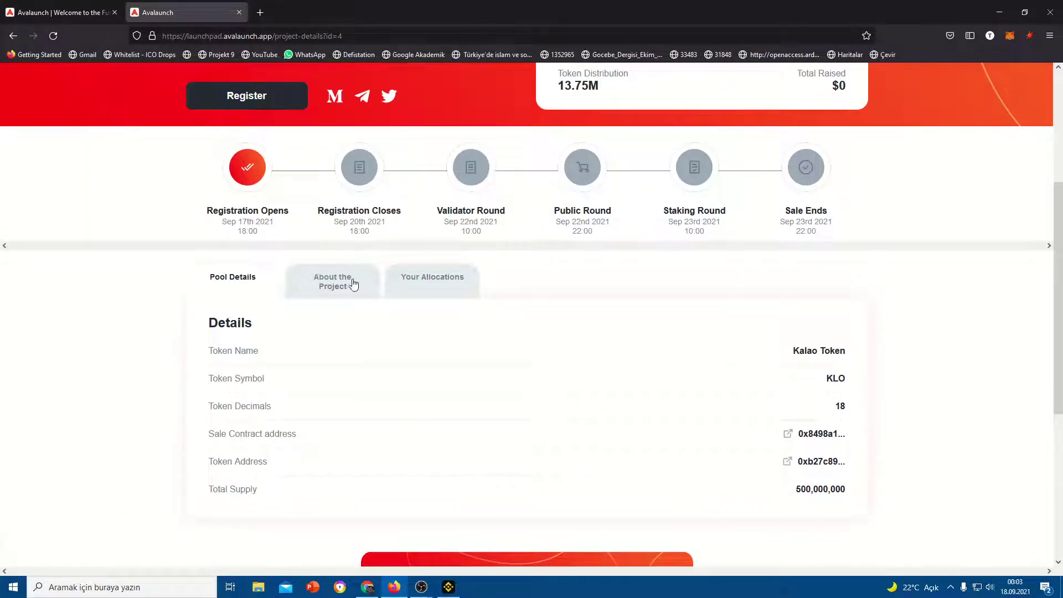
{"action": "left_click", "coordinate": [354, 284]}
{"action": "left_click", "coordinate": [410, 279]}
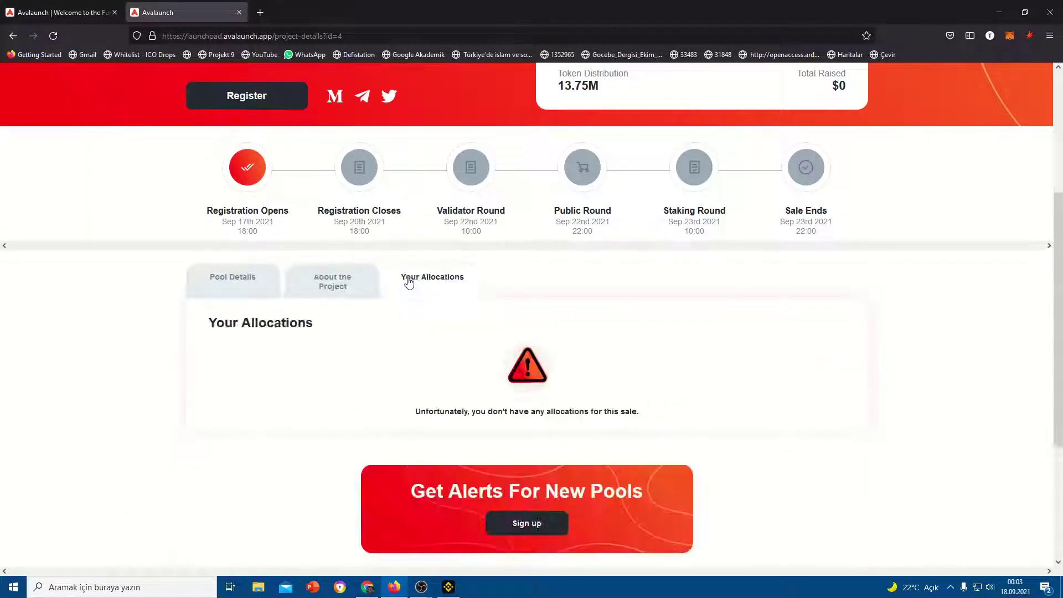
Show Kalao's pool details: Kalao Token, KLO, 18 decimals, 500,000,000 total supply
{"action": "double_click", "coordinate": [698, 213]}
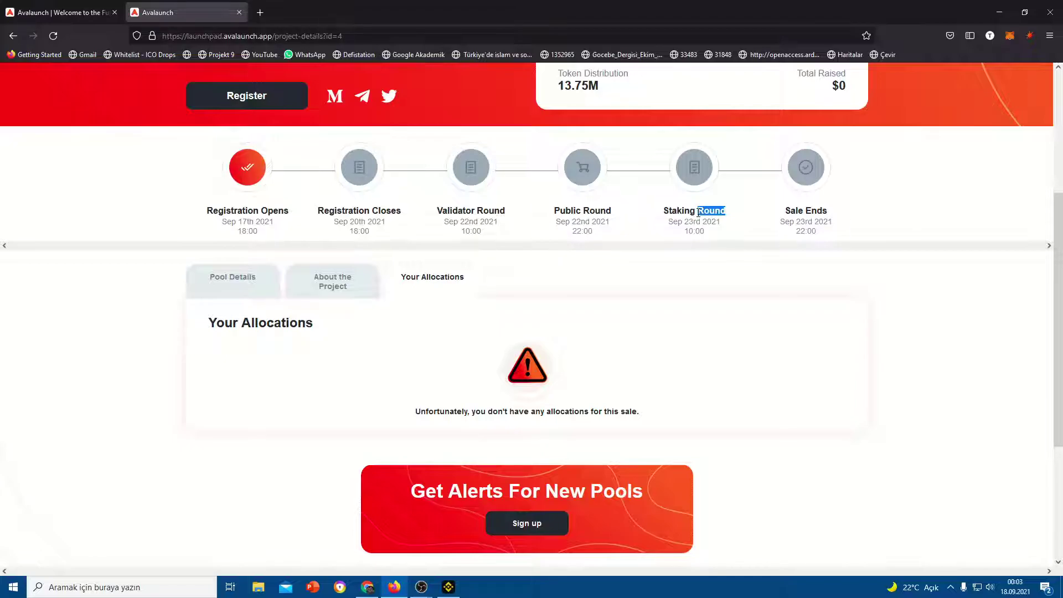
{"action": "left_click", "coordinate": [216, 282]}
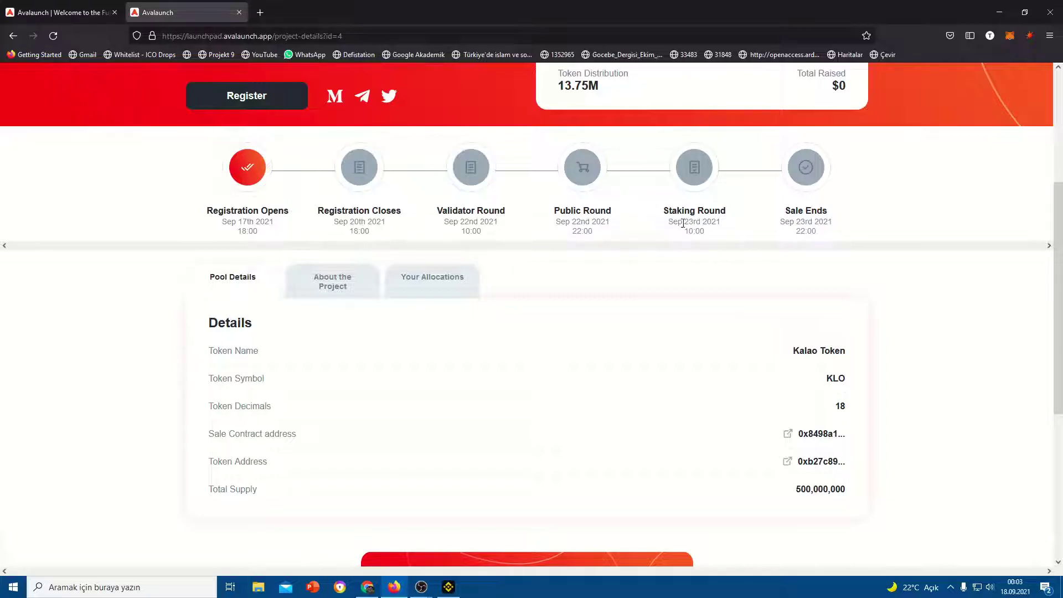
{"action": "scroll", "coordinate": [310, 261], "scroll_direction": "down", "scroll_amount": 2}
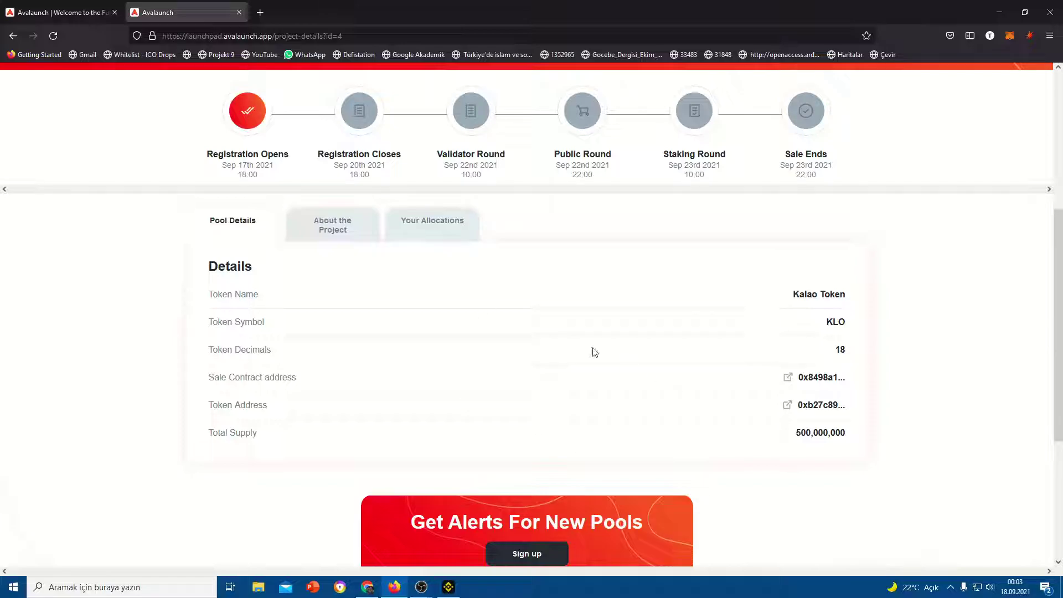
Open Kalao's About the Project description and read through the tokenomics, tiers and mint screen
{"action": "left_click", "coordinate": [354, 229]}
{"action": "scroll", "coordinate": [530, 292], "scroll_direction": "down", "scroll_amount": 15}
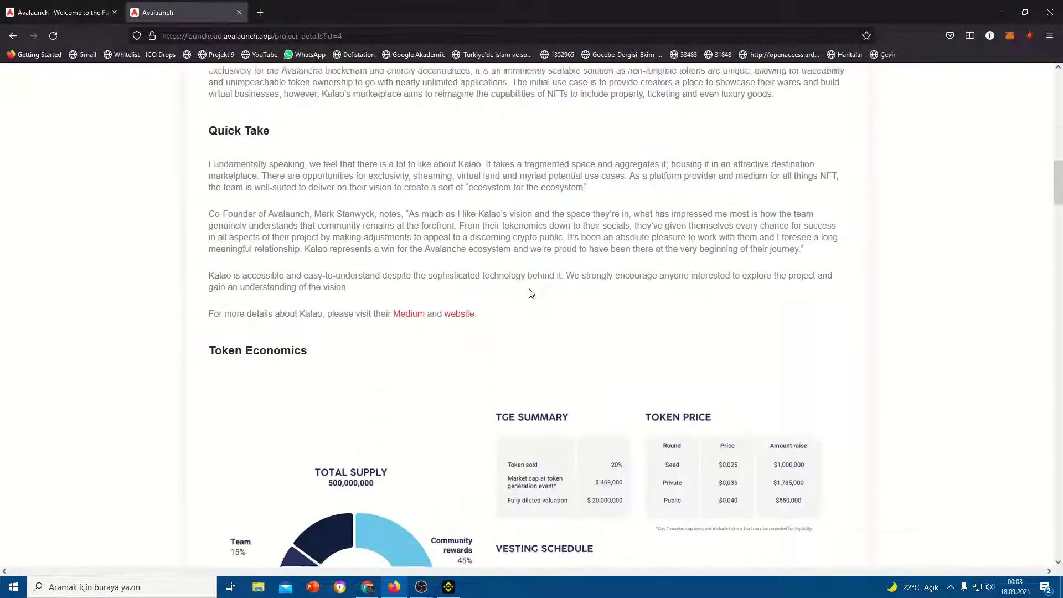
{"action": "scroll", "coordinate": [530, 293], "scroll_direction": "down", "scroll_amount": 5}
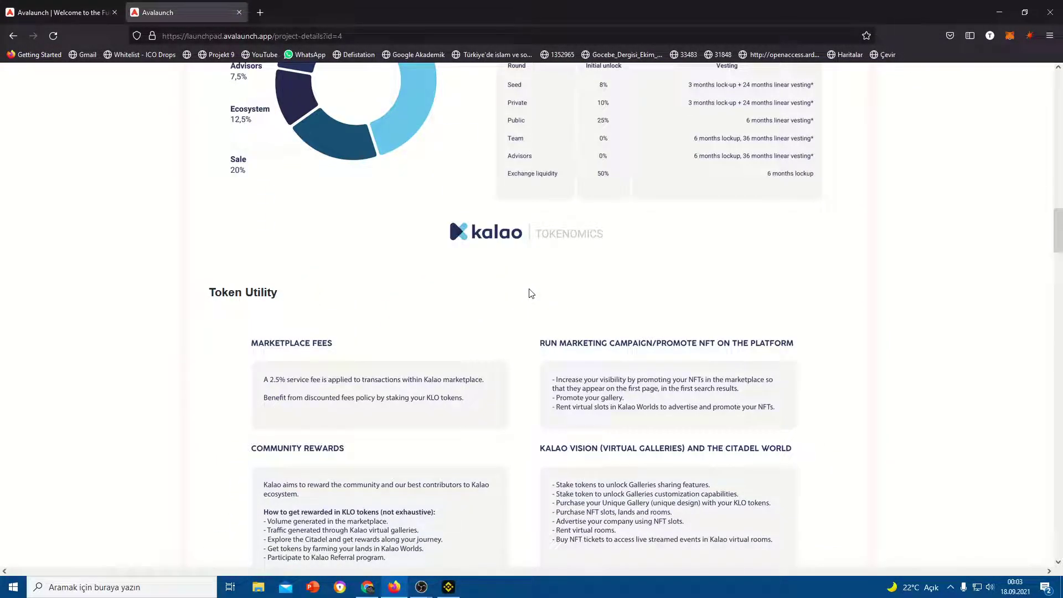
{"action": "scroll", "coordinate": [530, 293], "scroll_direction": "down", "scroll_amount": 4}
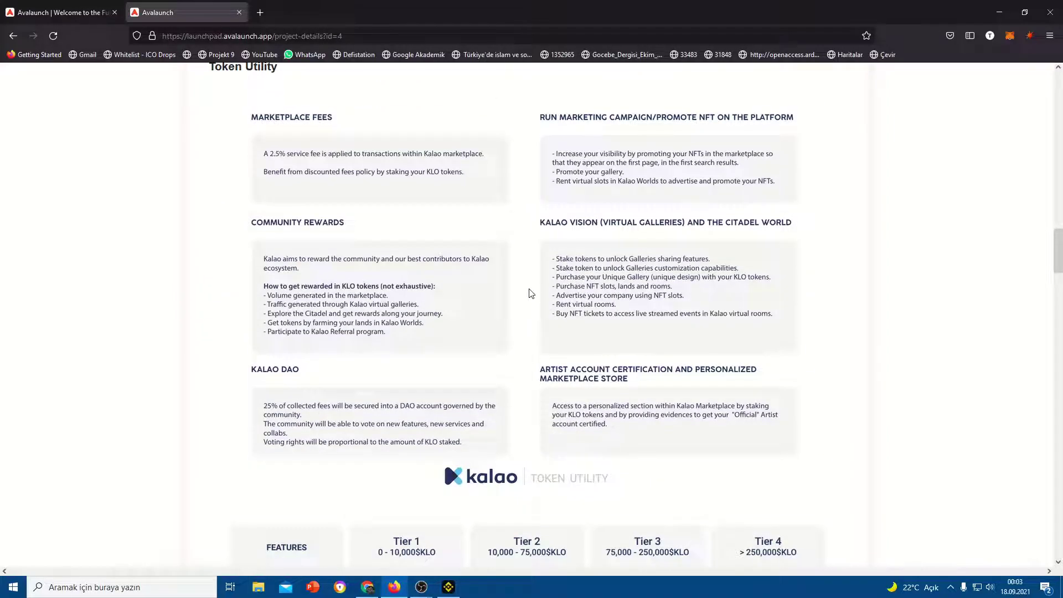
{"action": "scroll", "coordinate": [530, 293], "scroll_direction": "down", "scroll_amount": 5}
{"action": "scroll", "coordinate": [381, 284], "scroll_direction": "down", "scroll_amount": 1}
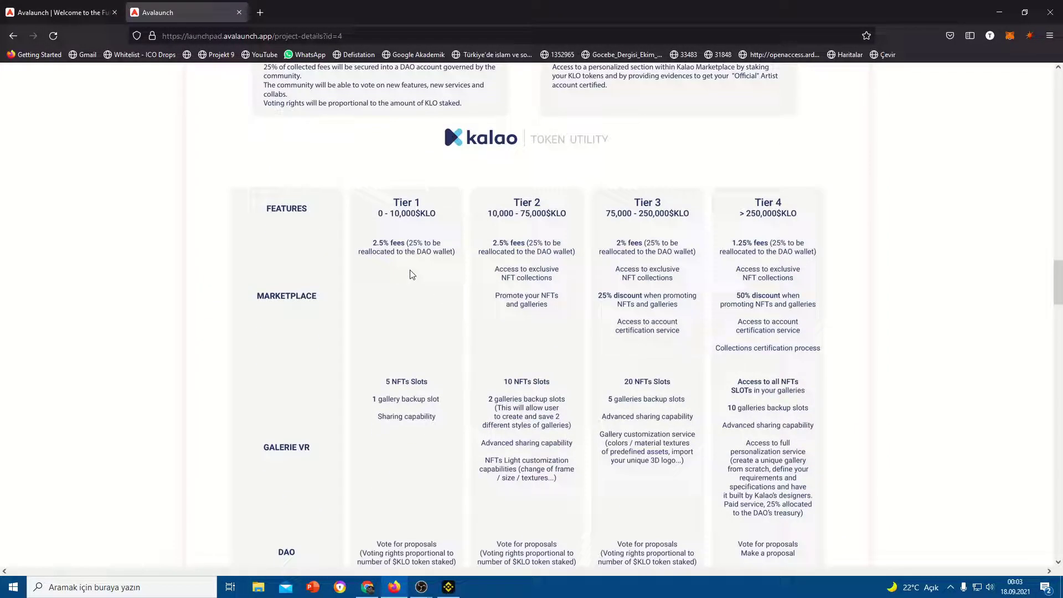
{"action": "scroll", "coordinate": [567, 260], "scroll_direction": "down", "scroll_amount": 1}
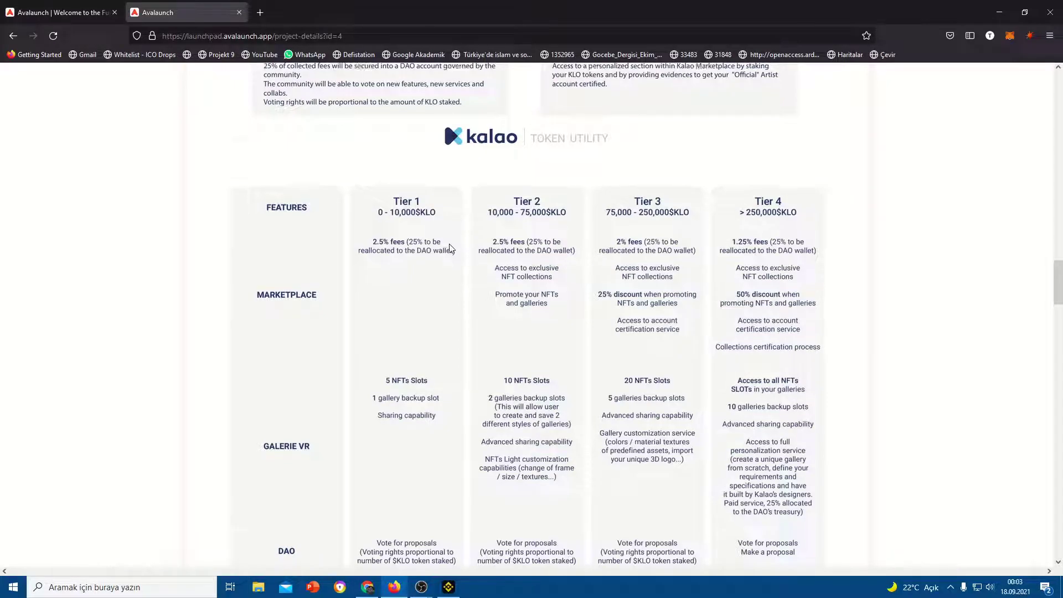
{"action": "scroll", "coordinate": [514, 233], "scroll_direction": "up", "scroll_amount": 1}
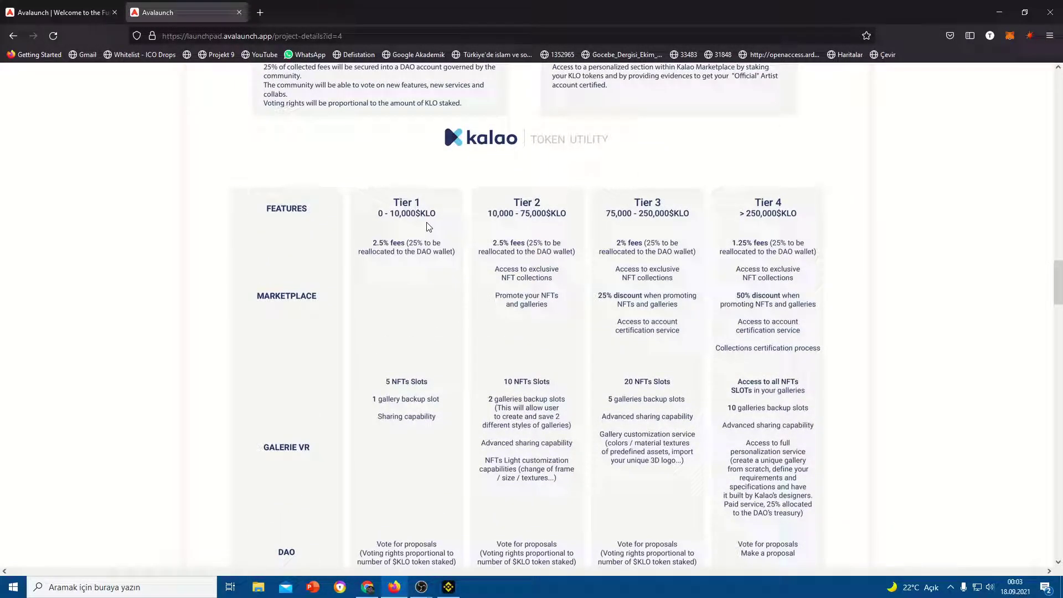
{"action": "scroll", "coordinate": [430, 269], "scroll_direction": "down", "scroll_amount": 1}
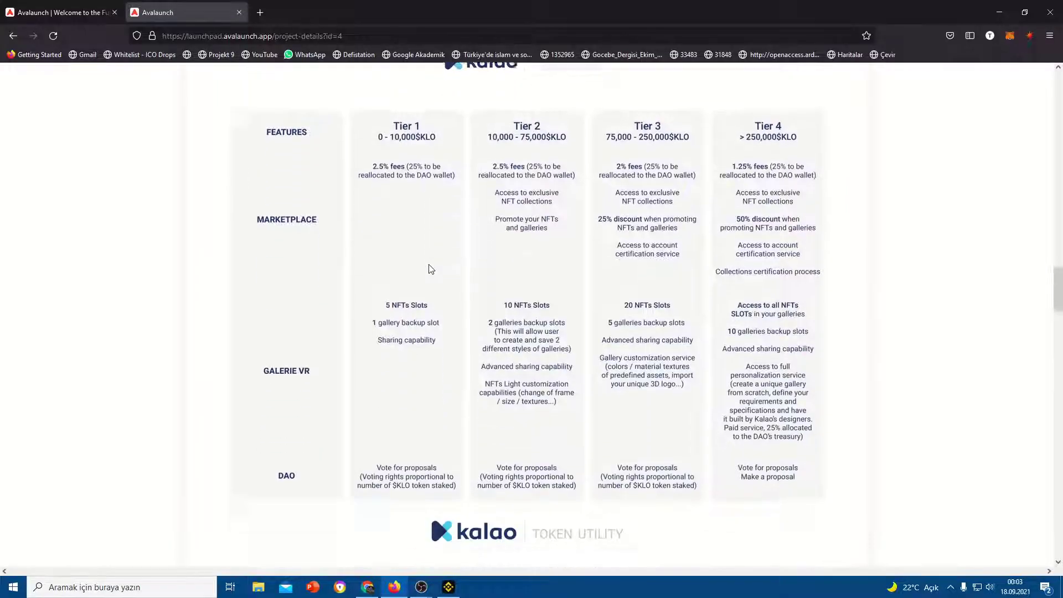
{"action": "scroll", "coordinate": [421, 274], "scroll_direction": "down", "scroll_amount": 1}
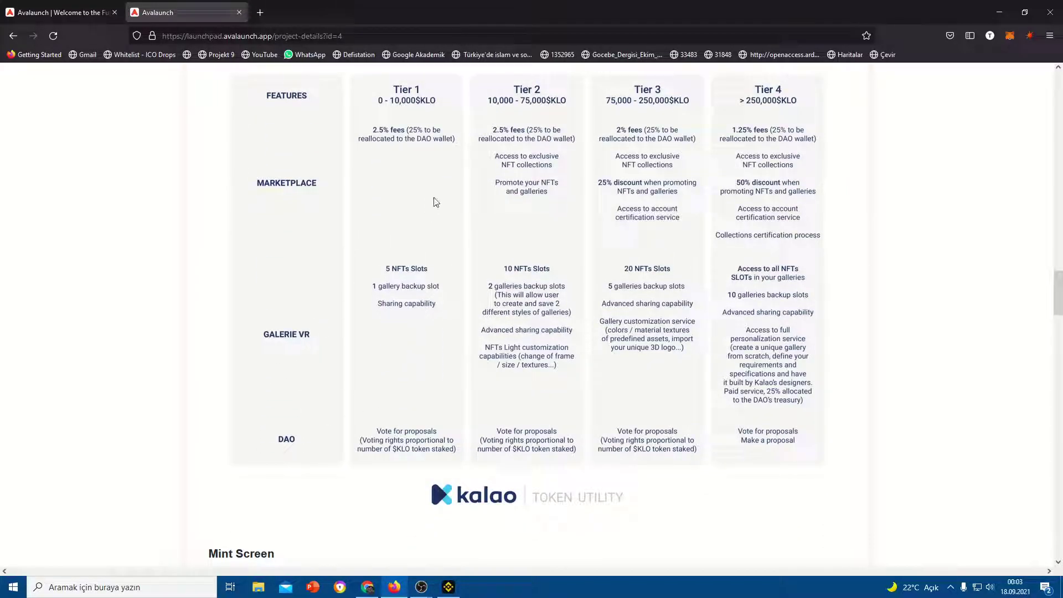
{"action": "scroll", "coordinate": [537, 315], "scroll_direction": "up", "scroll_amount": 3}
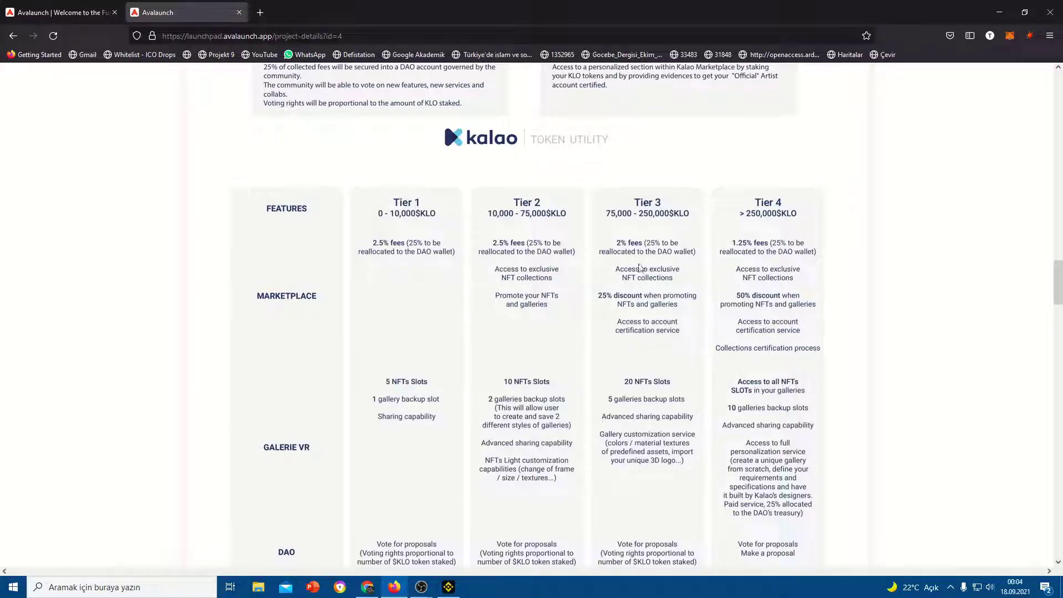
{"action": "scroll", "coordinate": [639, 268], "scroll_direction": "down", "scroll_amount": 2}
{"action": "scroll", "coordinate": [692, 276], "scroll_direction": "up", "scroll_amount": 4}
{"action": "scroll", "coordinate": [419, 346], "scroll_direction": "down", "scroll_amount": 6}
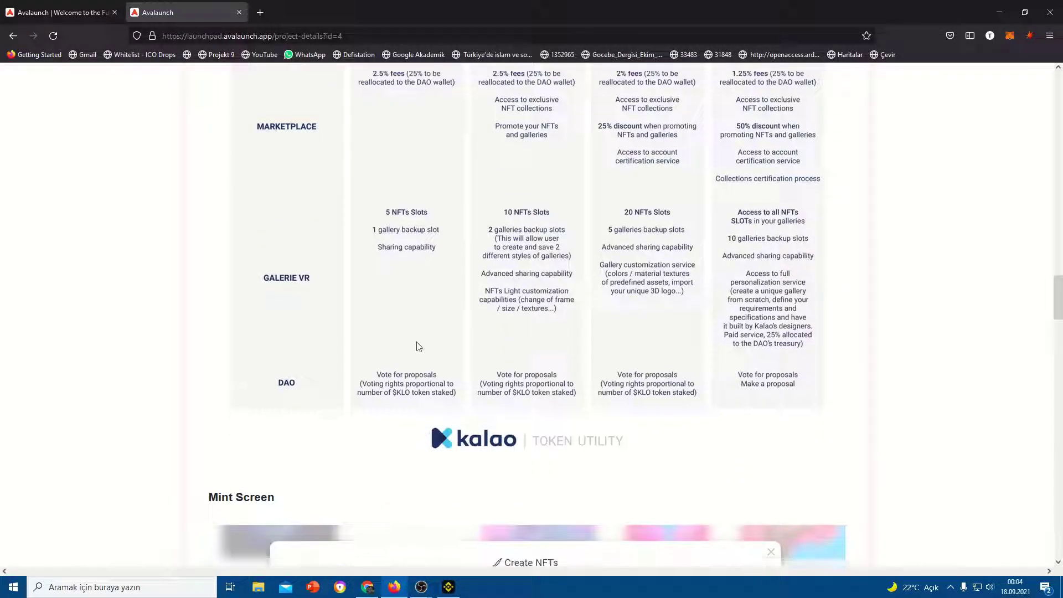
{"action": "scroll", "coordinate": [419, 346], "scroll_direction": "down", "scroll_amount": 6}
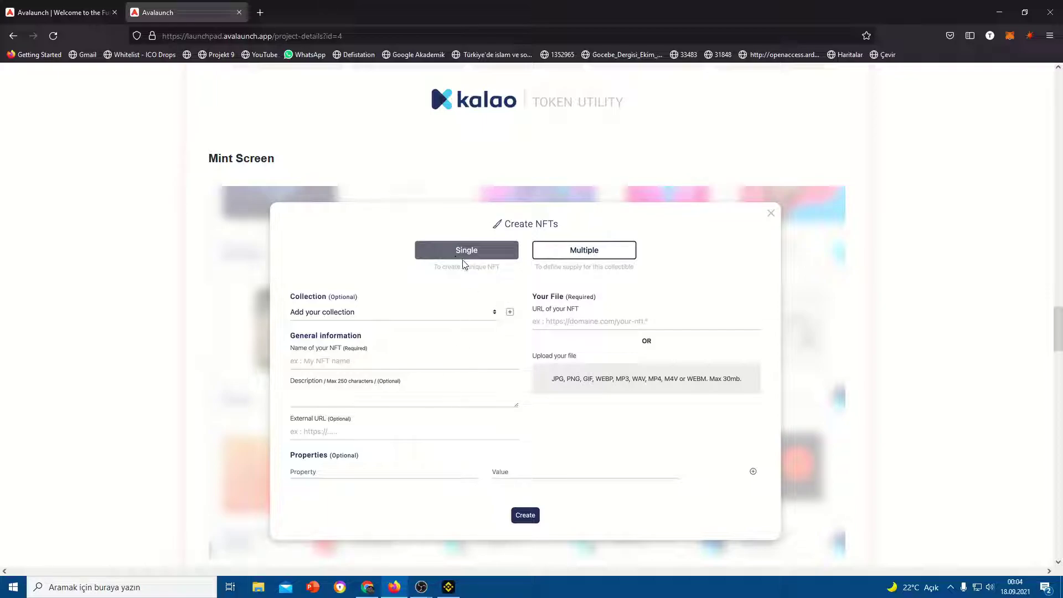
Read on through the roadmap and gallery to the footer, then return to the top
{"action": "scroll", "coordinate": [637, 332], "scroll_direction": "down", "scroll_amount": 3}
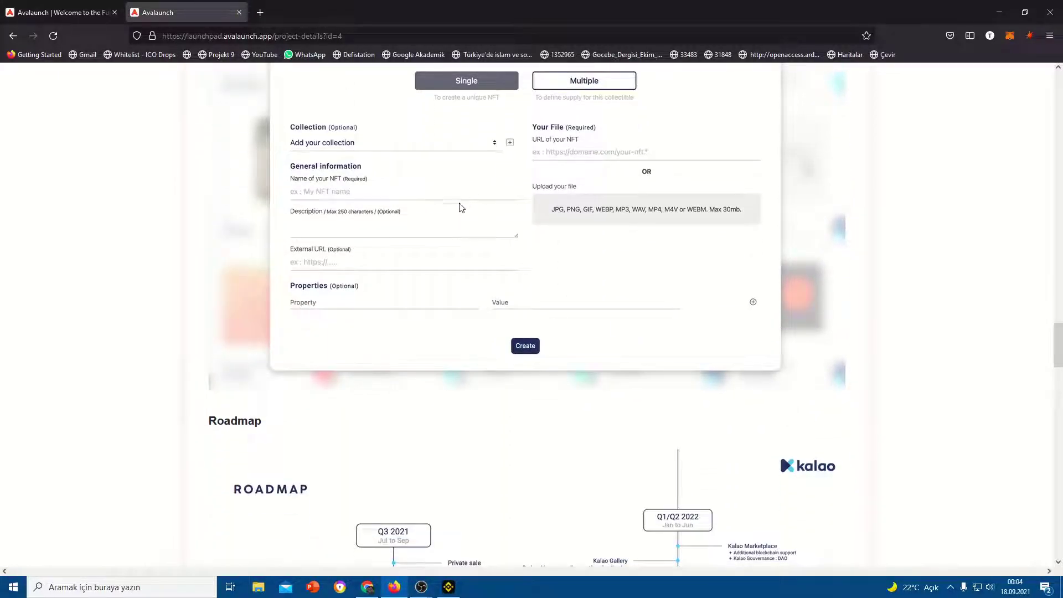
{"action": "scroll", "coordinate": [354, 188], "scroll_direction": "up", "scroll_amount": 1}
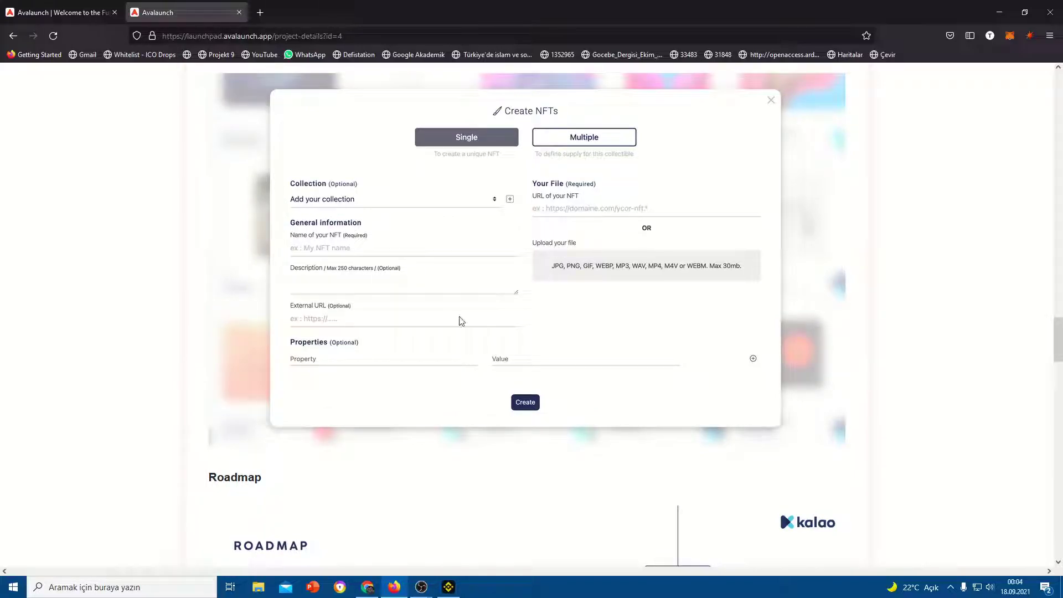
{"action": "scroll", "coordinate": [456, 318], "scroll_direction": "down", "scroll_amount": 3}
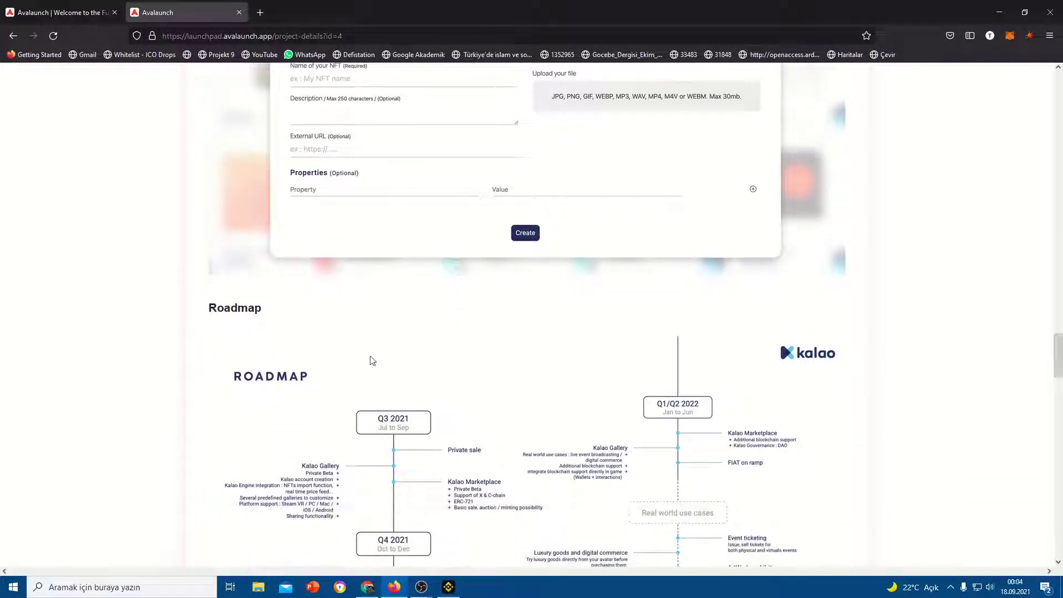
{"action": "scroll", "coordinate": [372, 360], "scroll_direction": "down", "scroll_amount": 4}
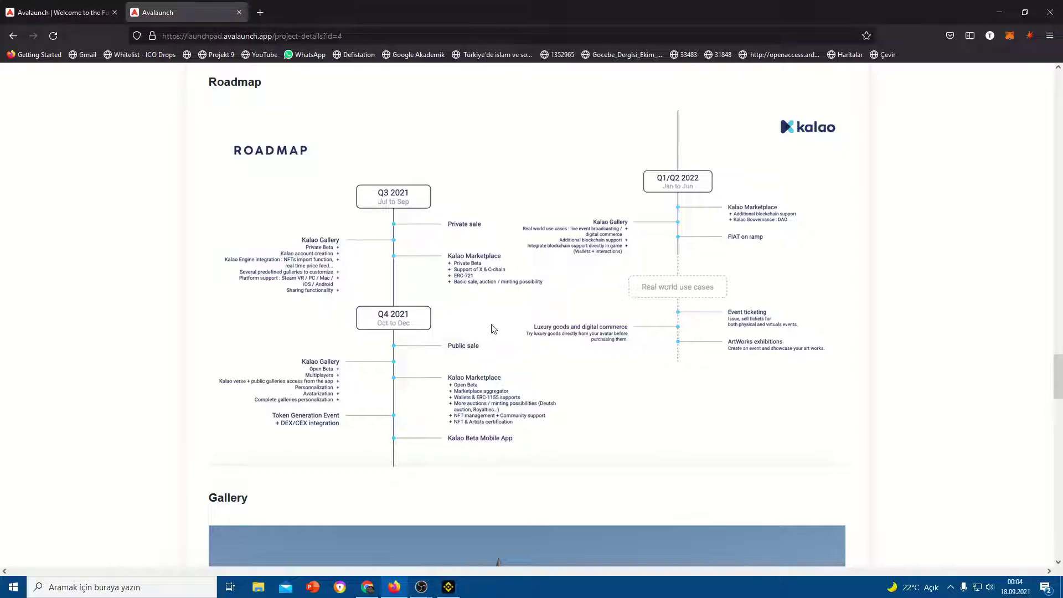
{"action": "scroll", "coordinate": [493, 328], "scroll_direction": "down", "scroll_amount": 10}
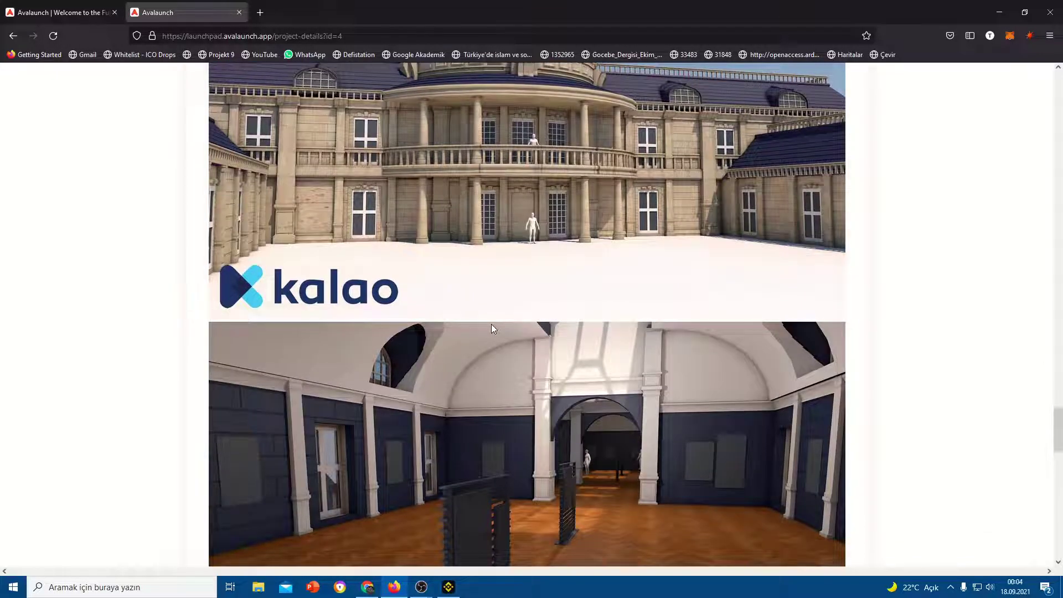
{"action": "scroll", "coordinate": [492, 329], "scroll_direction": "down", "scroll_amount": 7}
{"action": "scroll", "coordinate": [492, 329], "scroll_direction": "down", "scroll_amount": 4}
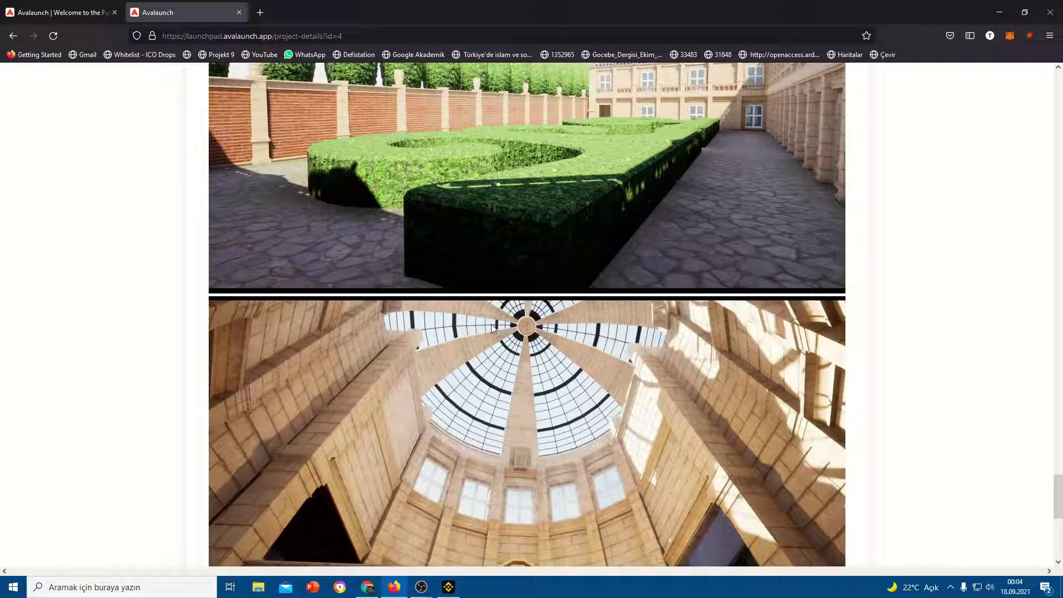
{"action": "scroll", "coordinate": [492, 328], "scroll_direction": "down", "scroll_amount": 6}
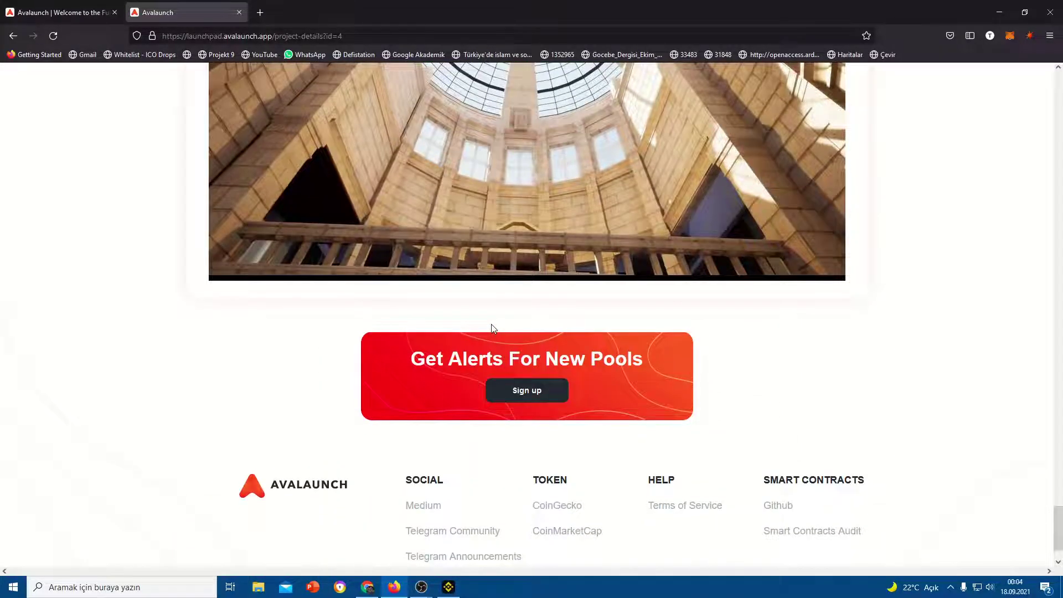
{"action": "scroll", "coordinate": [493, 329], "scroll_direction": "up", "scroll_amount": 19}
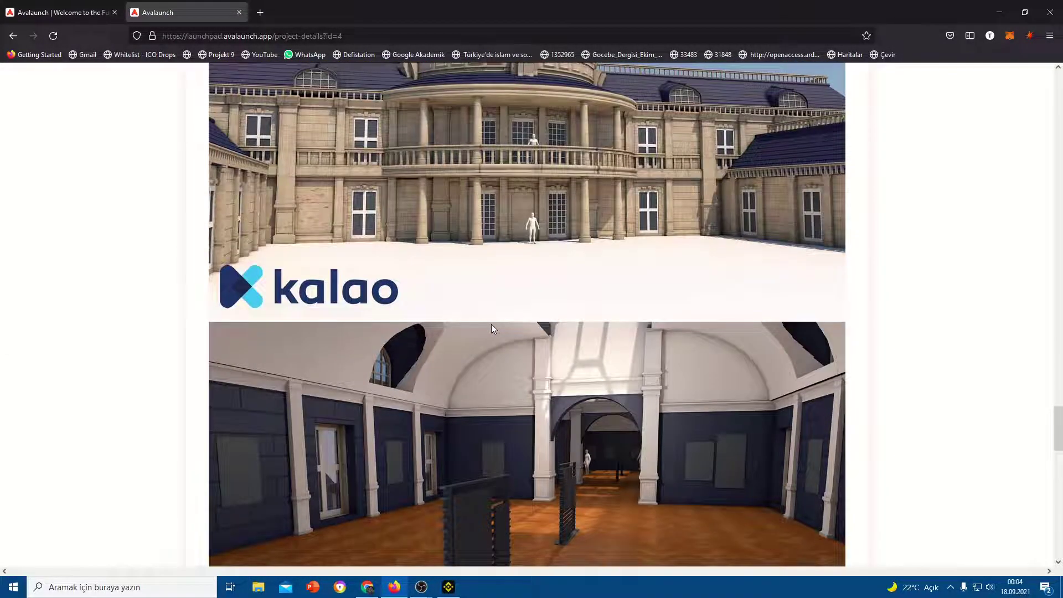
{"action": "scroll", "coordinate": [493, 328], "scroll_direction": "up", "scroll_amount": 5}
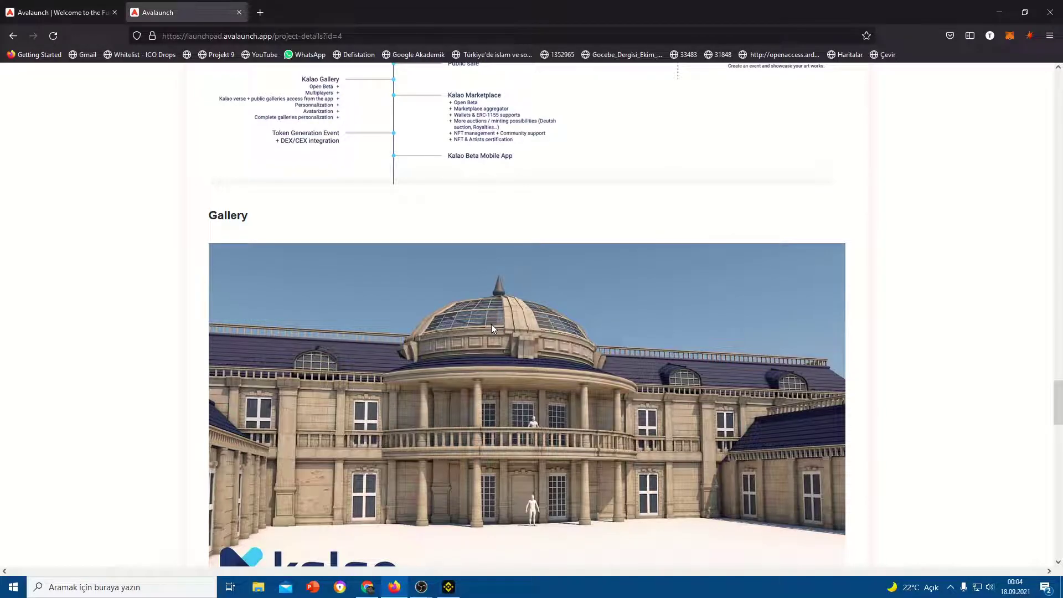
{"action": "scroll", "coordinate": [492, 328], "scroll_direction": "up", "scroll_amount": 14}
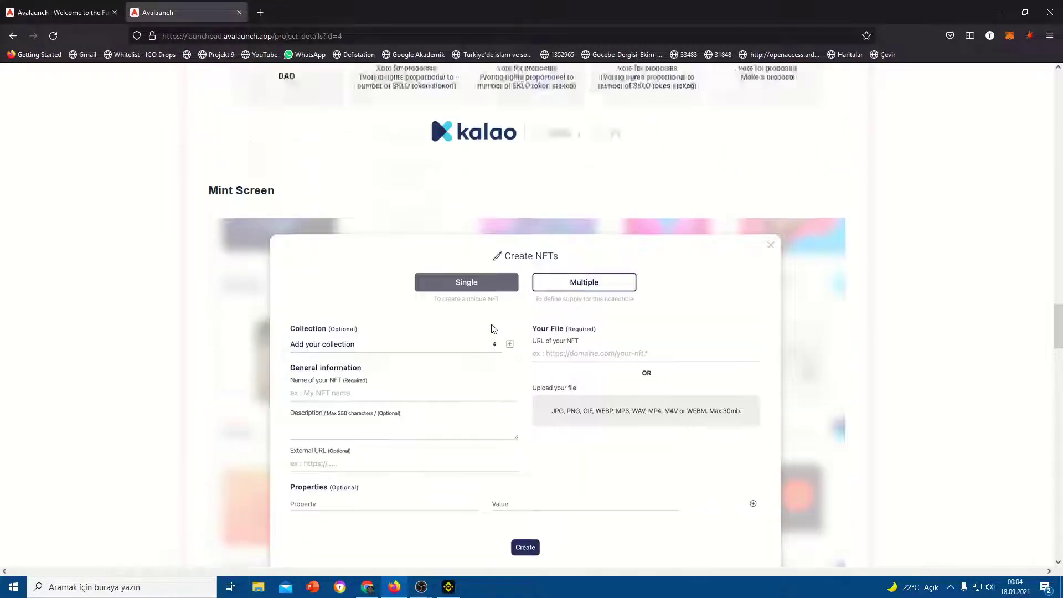
{"action": "scroll", "coordinate": [492, 328], "scroll_direction": "up", "scroll_amount": 20}
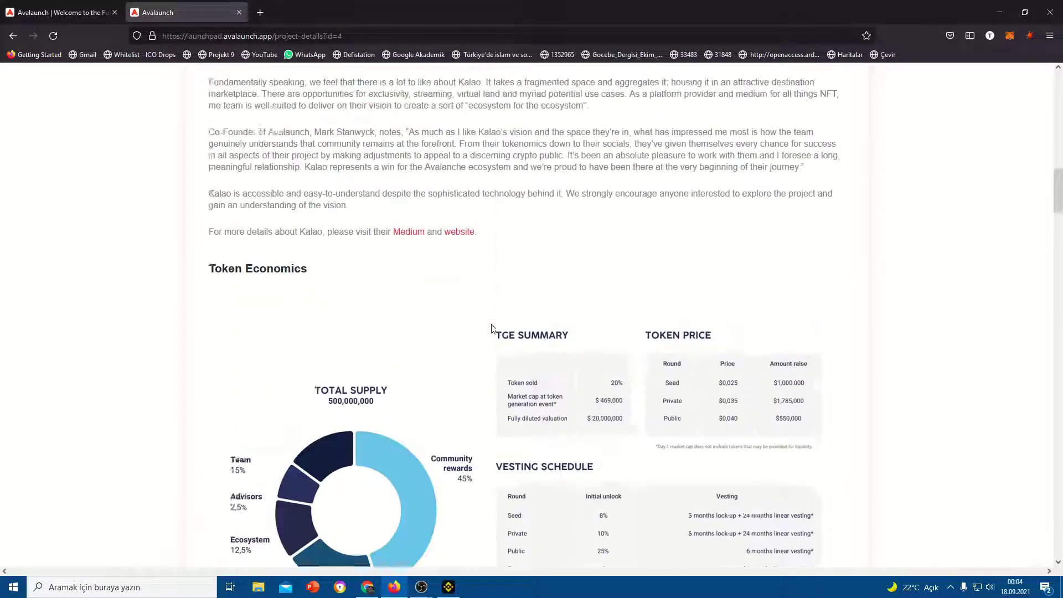
{"action": "scroll", "coordinate": [491, 328], "scroll_direction": "up", "scroll_amount": 20}
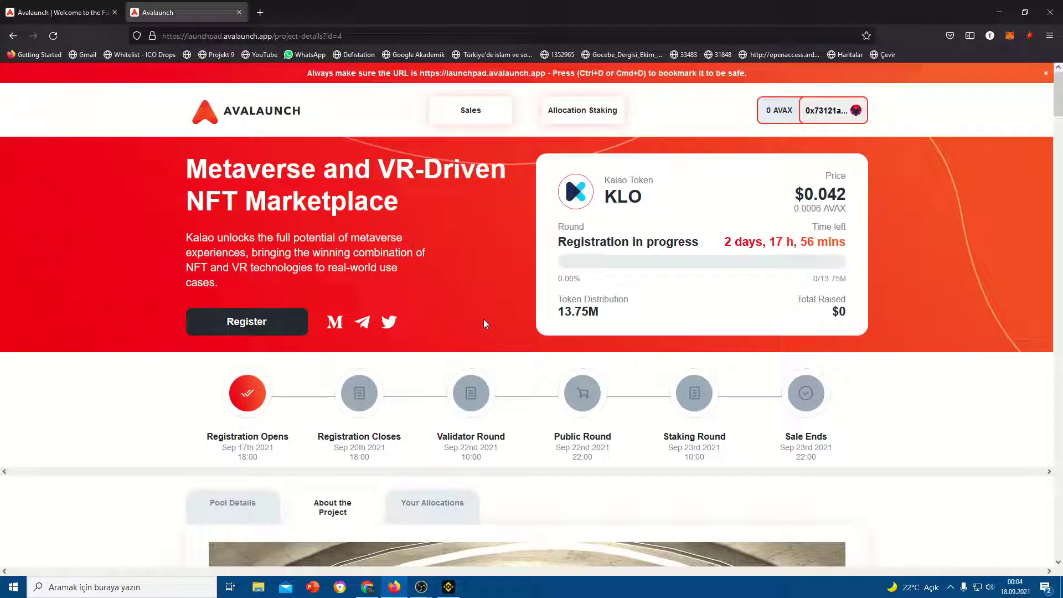